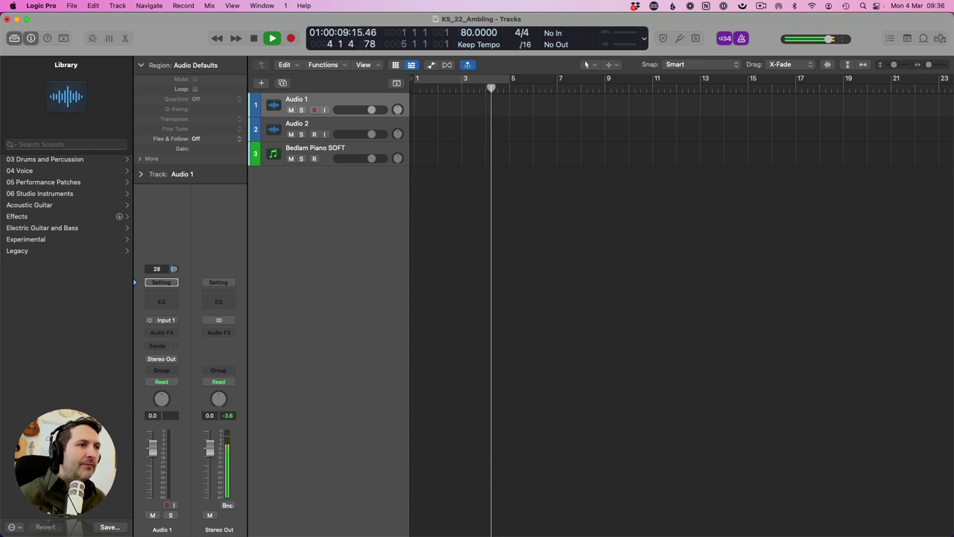
Stop playback and return the playhead to the start of the project
{"action": "key", "text": "space"}
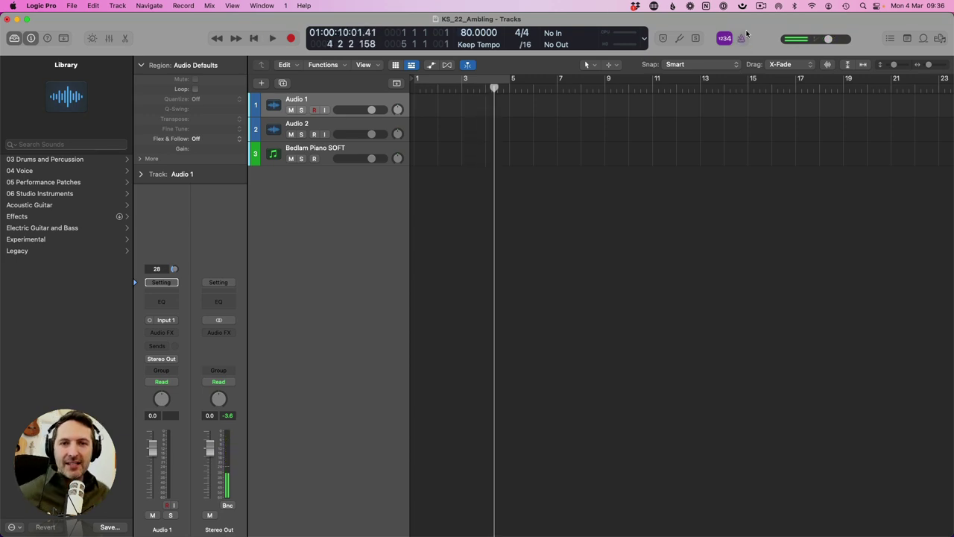
{"action": "key", "text": "Return"}
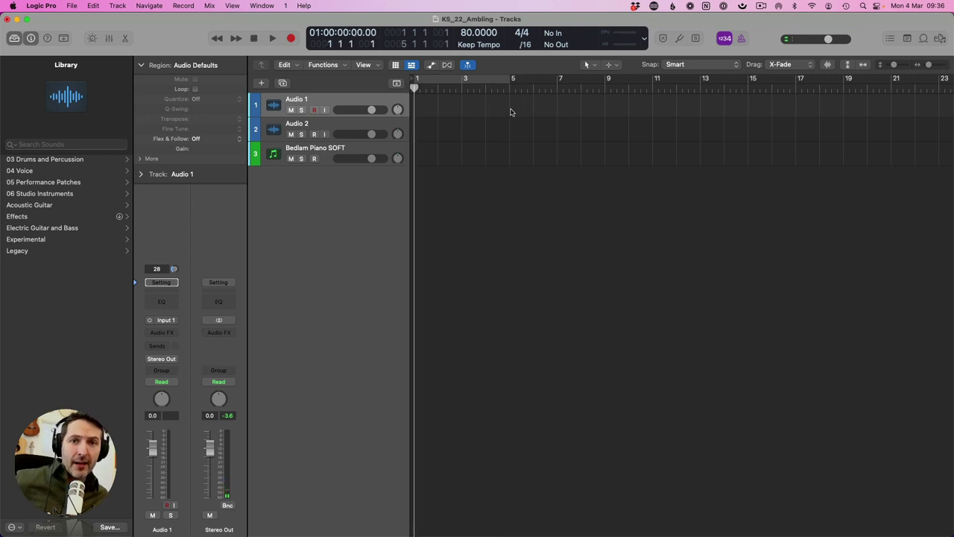
Rename the first audio track as KICK and the second audio track as Snare
{"action": "double_click", "coordinate": [337, 99]}
{"action": "type", "text": "KICK"}
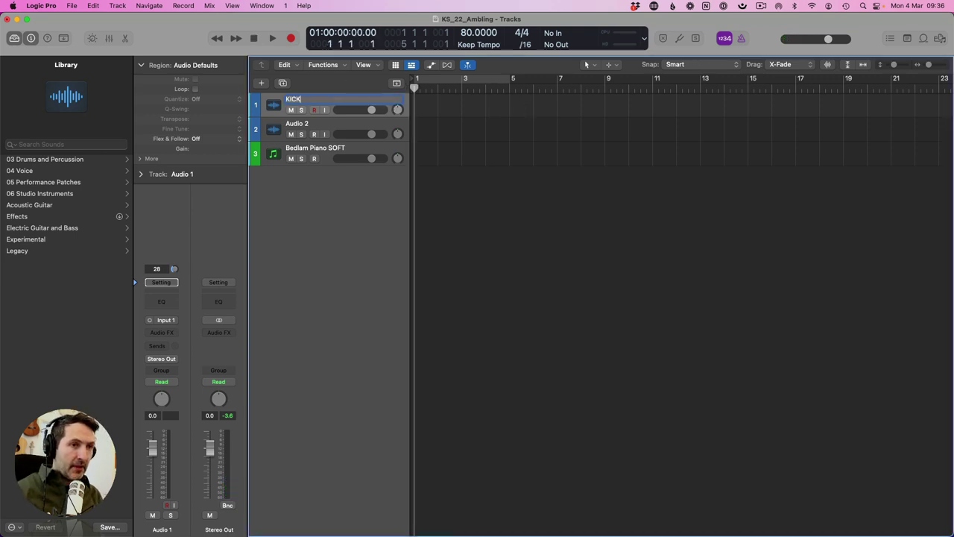
{"action": "key", "text": "Return"}
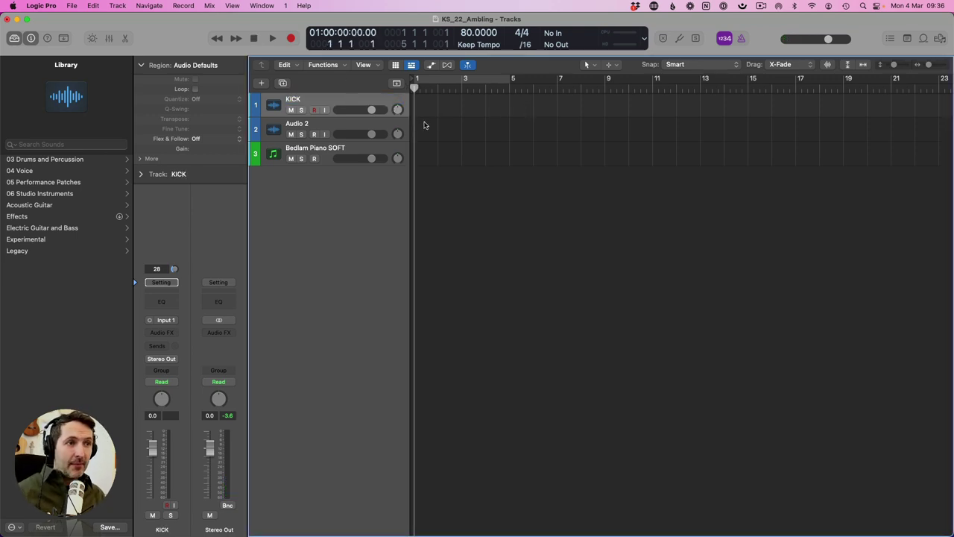
{"action": "double_click", "coordinate": [298, 124]}
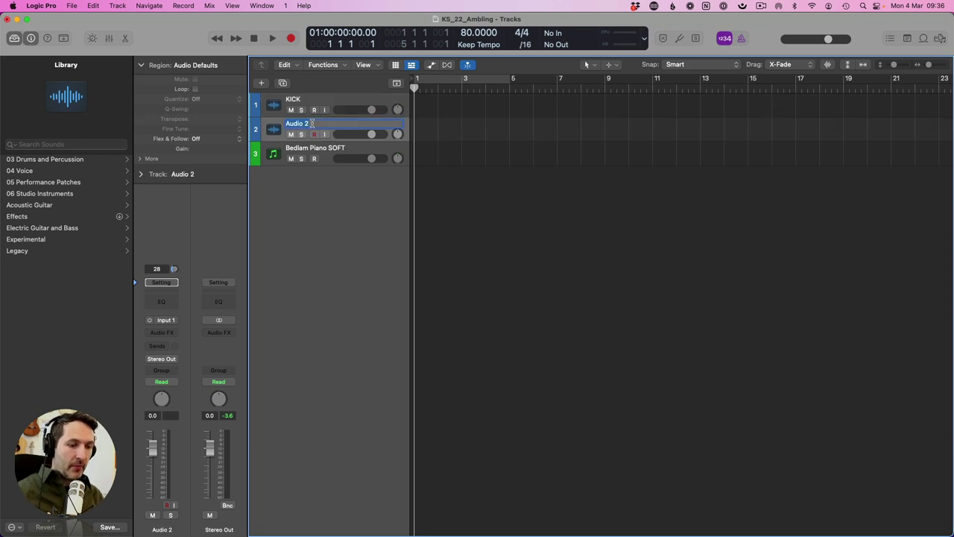
{"action": "type", "text": "S"}
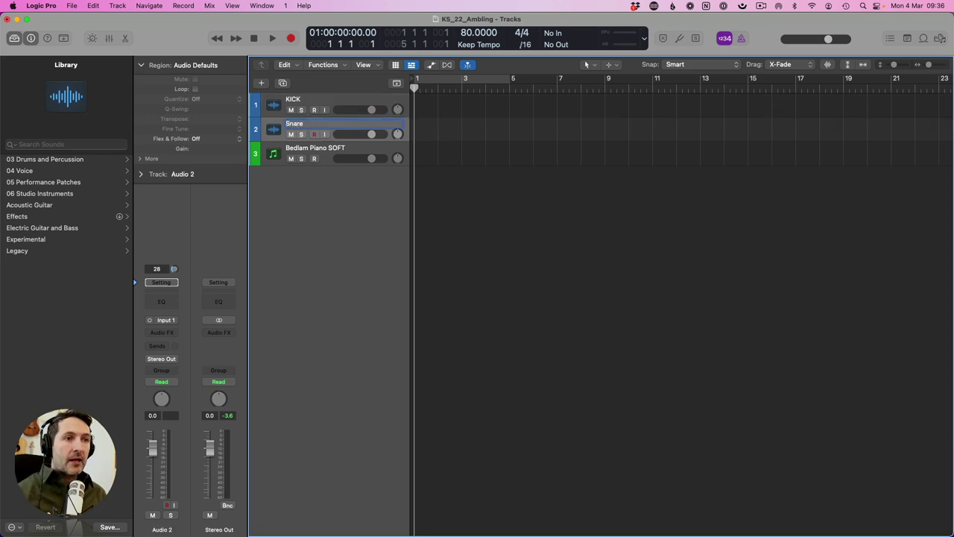
{"action": "type", "text": "nare"}
{"action": "key", "text": "Return"}
{"action": "left_click", "coordinate": [334, 102]}
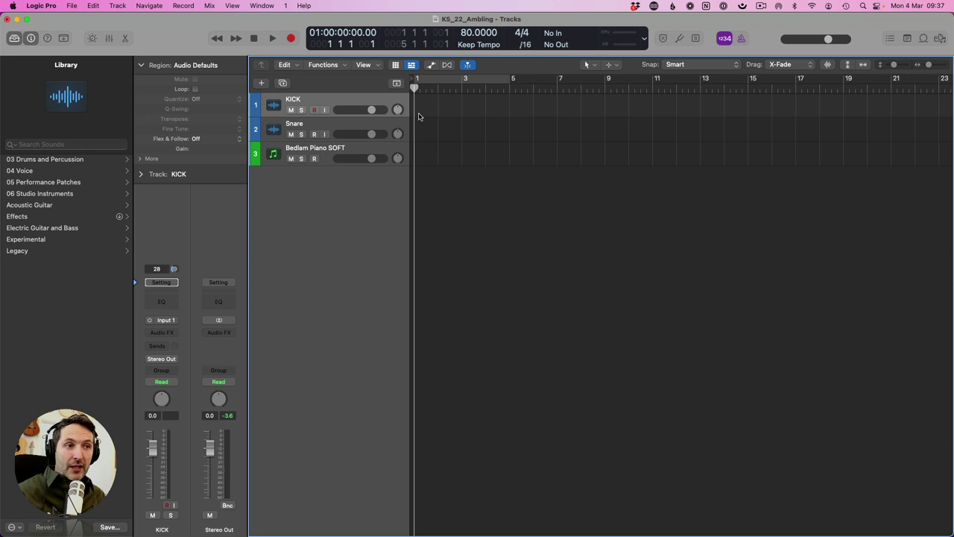
{"action": "left_click", "coordinate": [321, 118]}
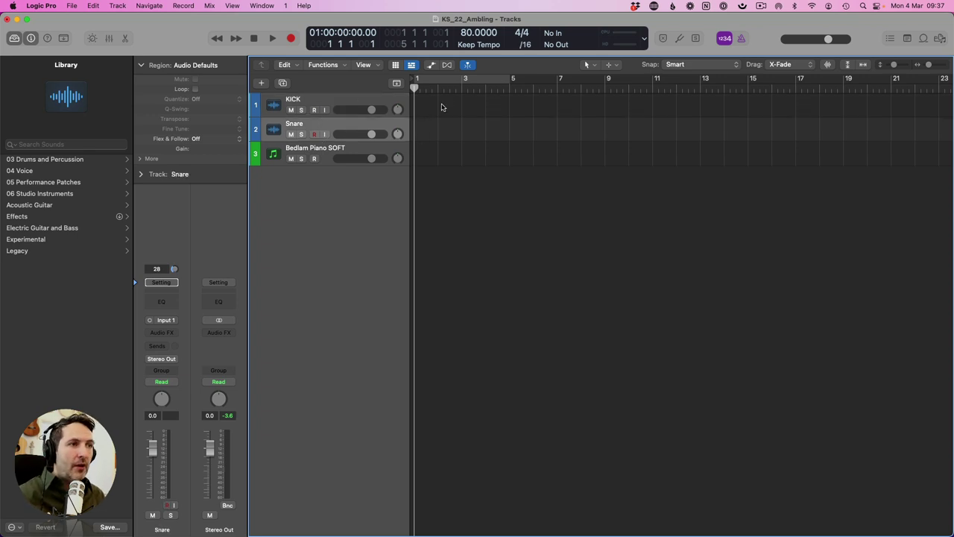
{"action": "key", "text": "space"}
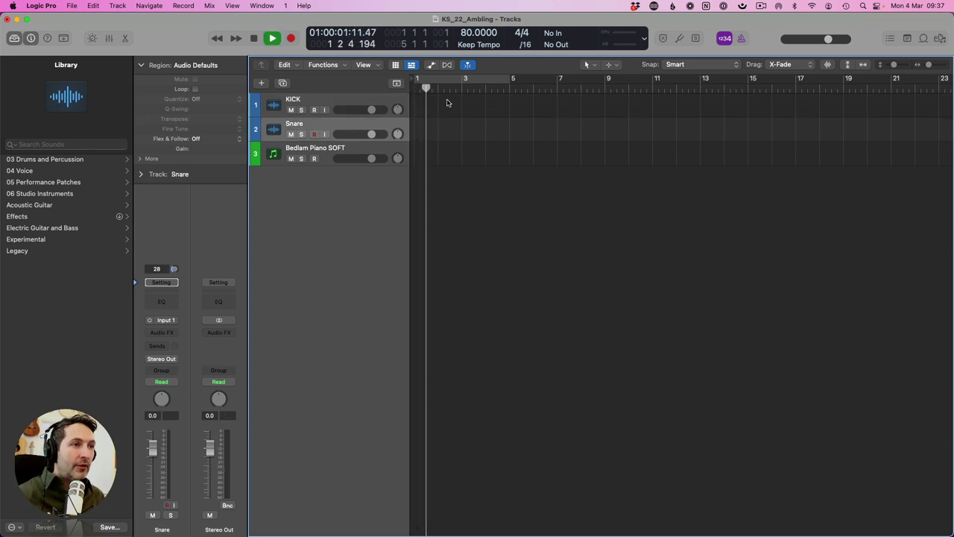
{"action": "key", "text": "space"}
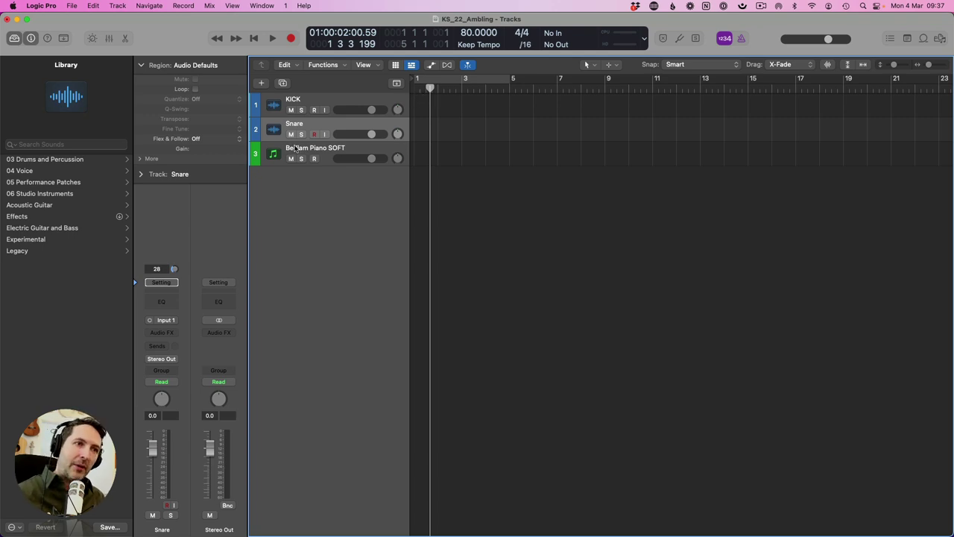
Audition Favorite kick.wav from the Kicks folder of Daemon Lo Fi drum kit 2 and import it onto the KICK track
{"action": "left_click", "coordinate": [309, 104]}
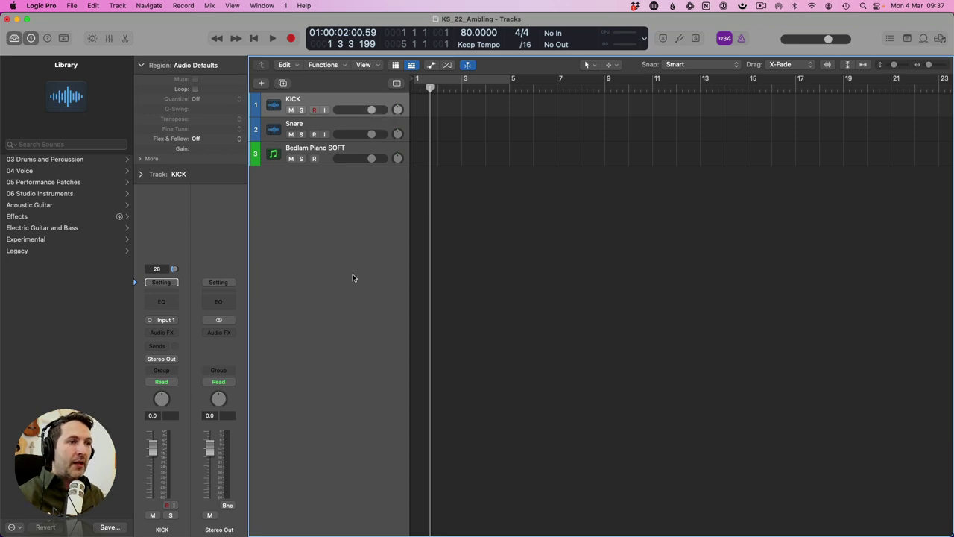
{"action": "key", "text": "shift+super+i"}
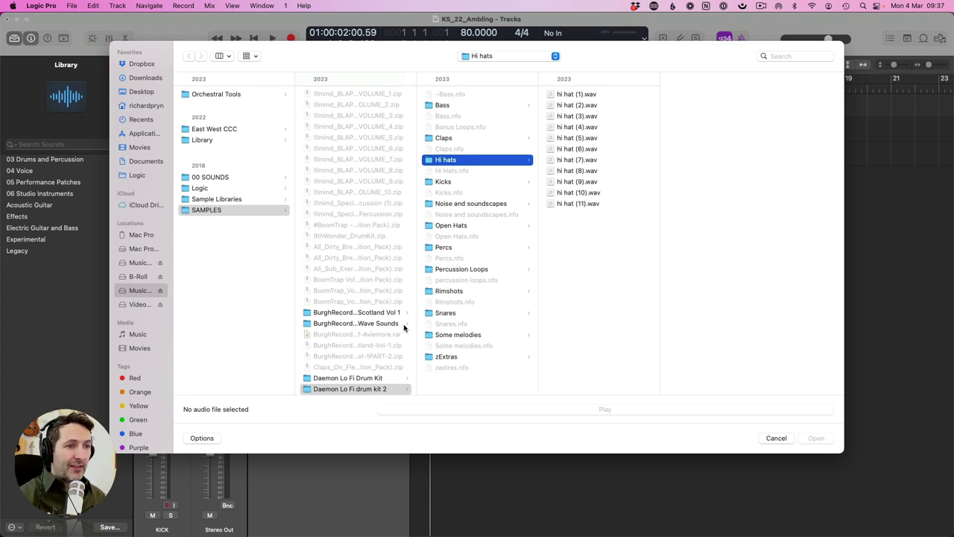
{"action": "left_click", "coordinate": [459, 181]}
{"action": "left_click", "coordinate": [583, 96]}
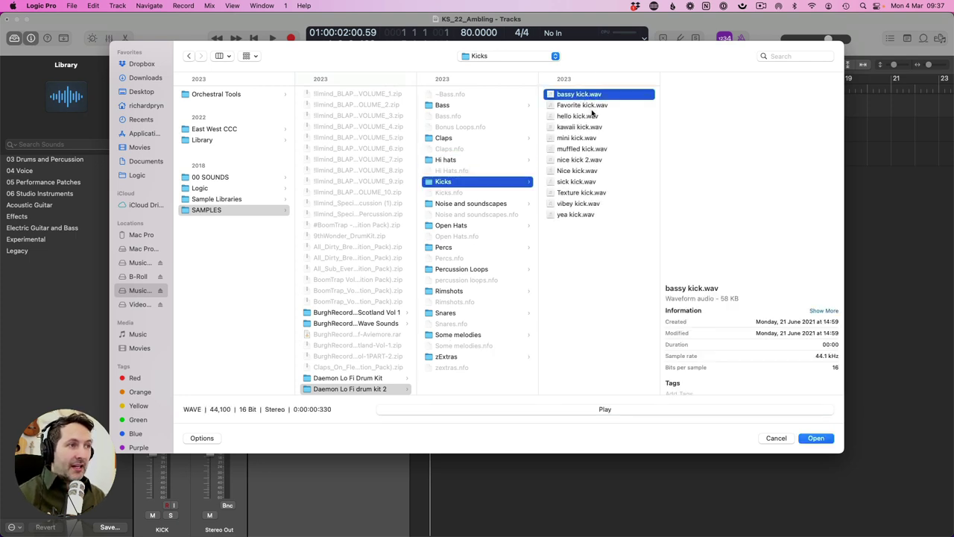
{"action": "left_click", "coordinate": [575, 105]}
{"action": "key", "text": "space"}
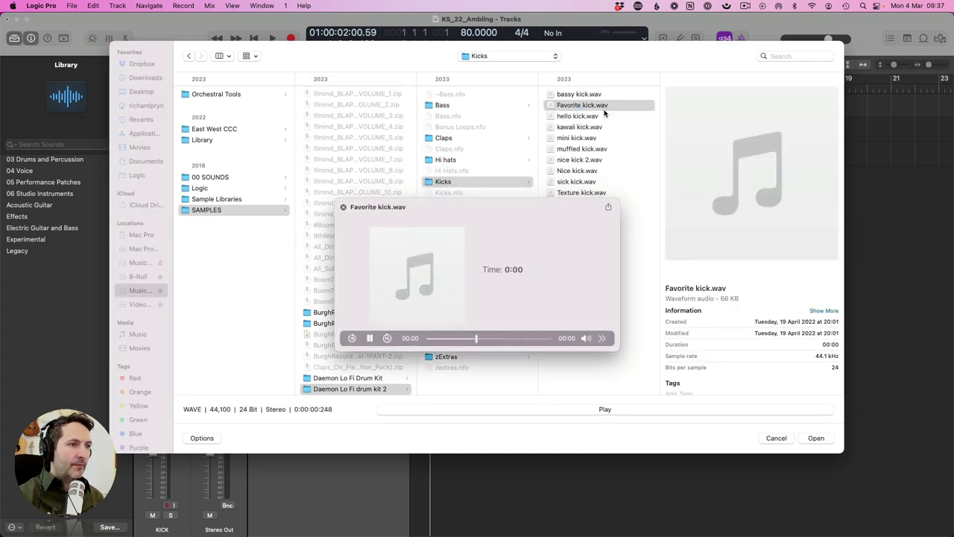
{"action": "key", "text": "space"}
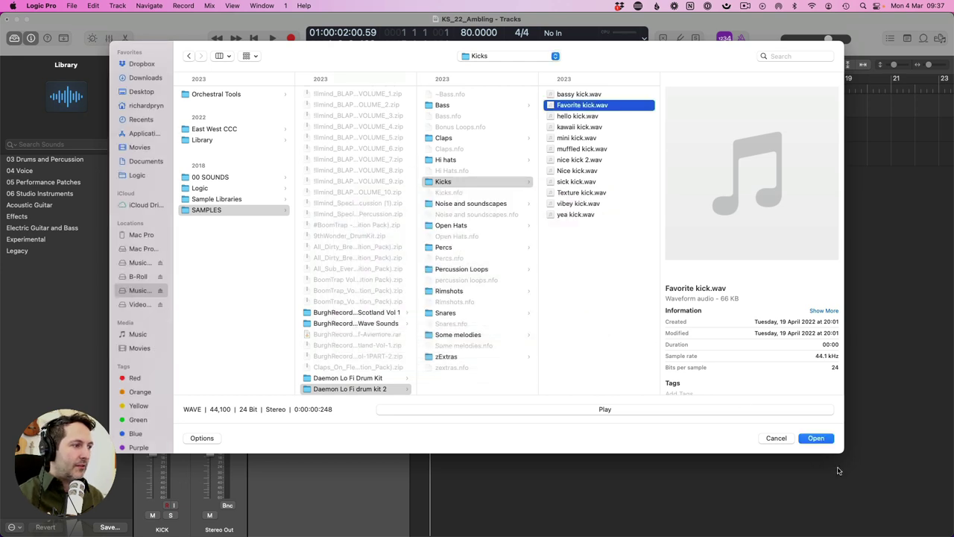
{"action": "left_click", "coordinate": [825, 440]}
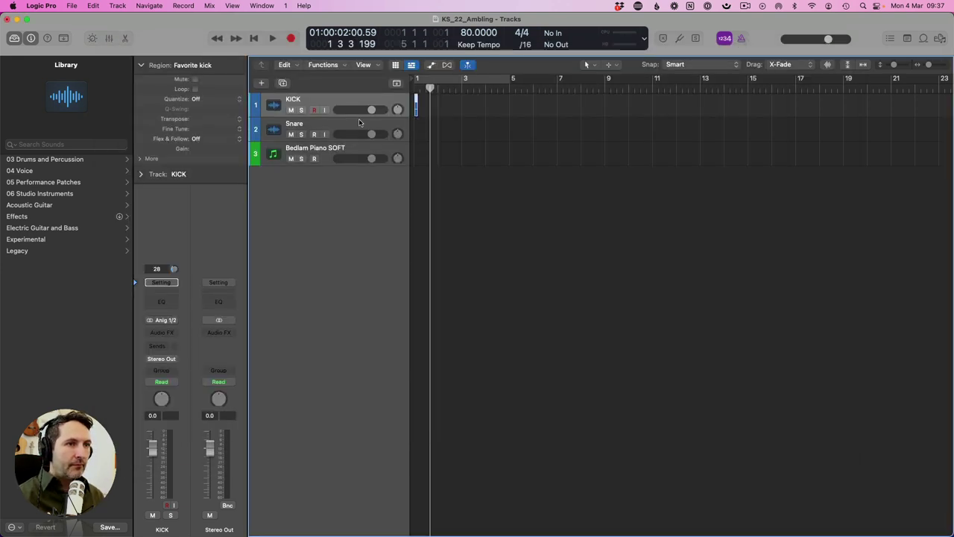
Start an audio import for the Snare track and audition sick kick.wav in the Kicks folder
{"action": "left_click", "coordinate": [327, 124]}
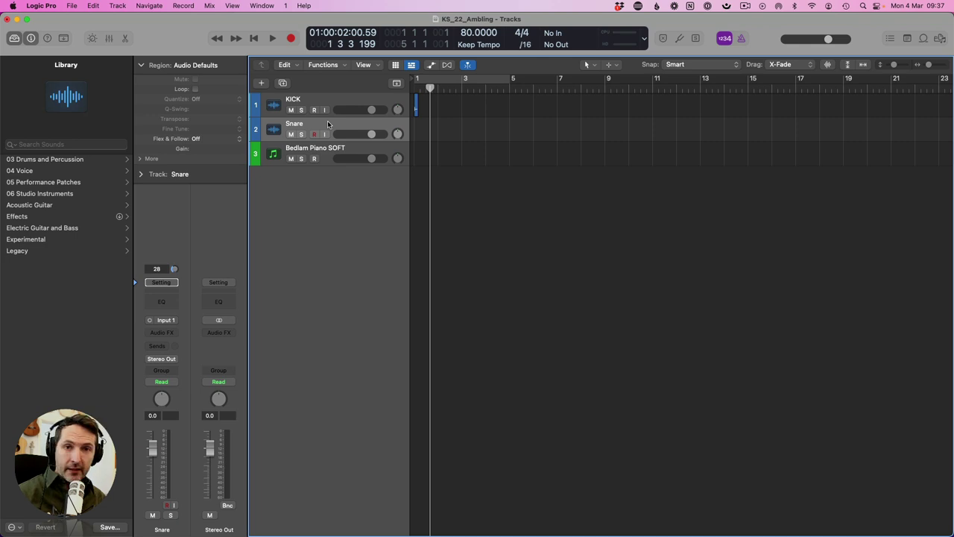
{"action": "key", "text": "super+shift+i"}
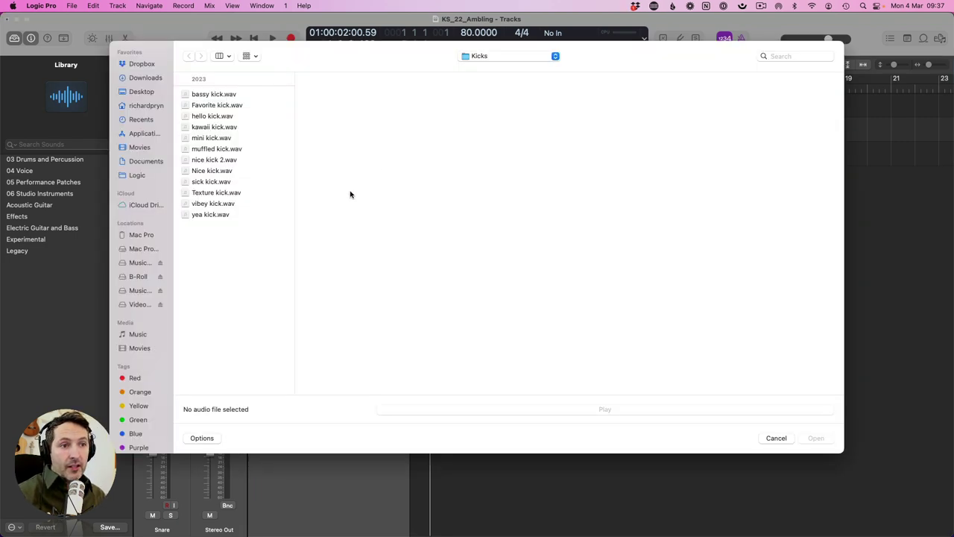
{"action": "left_click", "coordinate": [216, 183]}
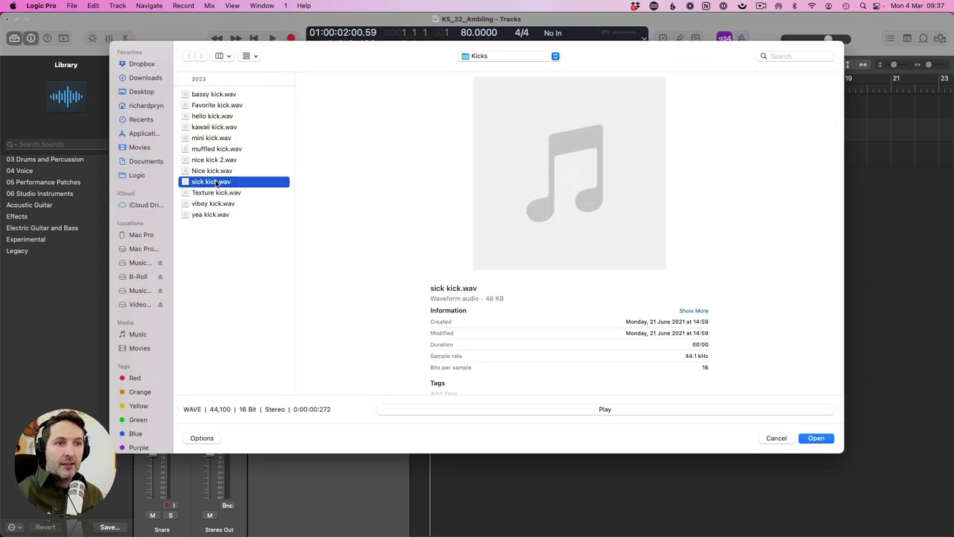
{"action": "key", "text": "space"}
{"action": "key", "text": "space"}
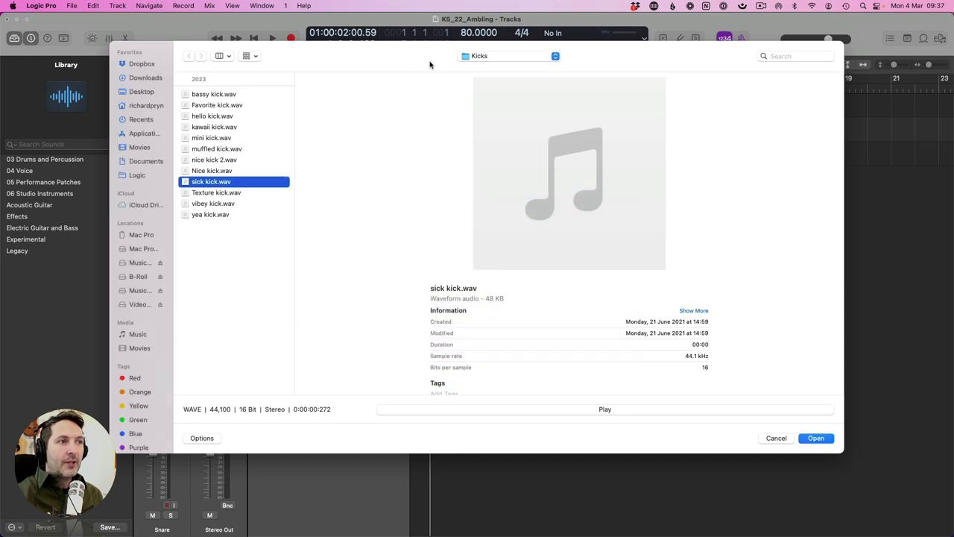
Switch to the Snares folder of Daemon Lo Fi drum kit 2 and audition warm snare.wav
{"action": "left_click", "coordinate": [478, 56]}
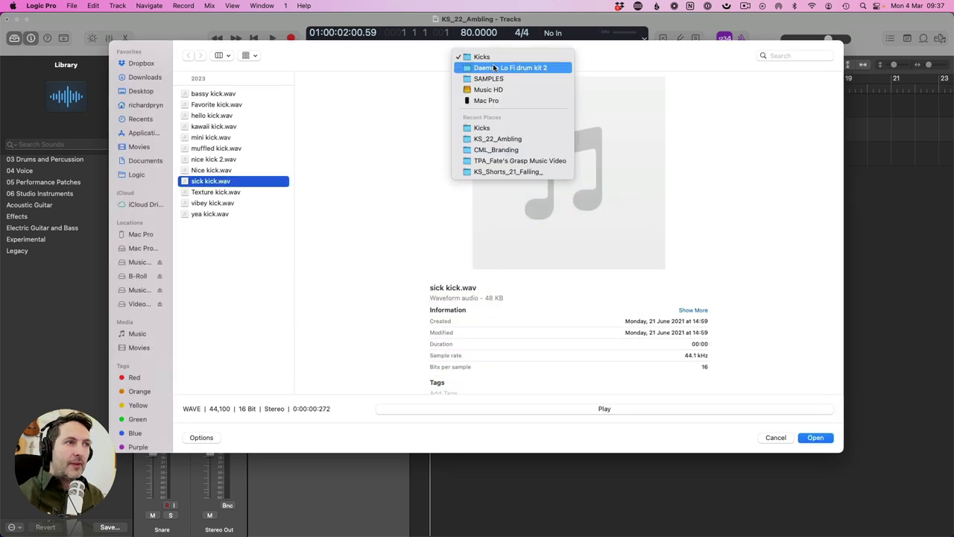
{"action": "left_click", "coordinate": [493, 68]}
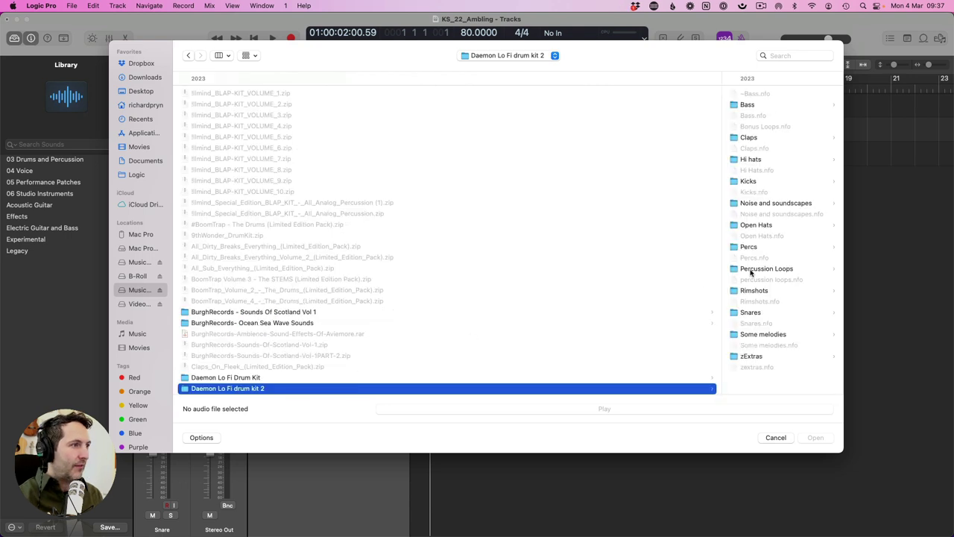
{"action": "left_click", "coordinate": [760, 317]}
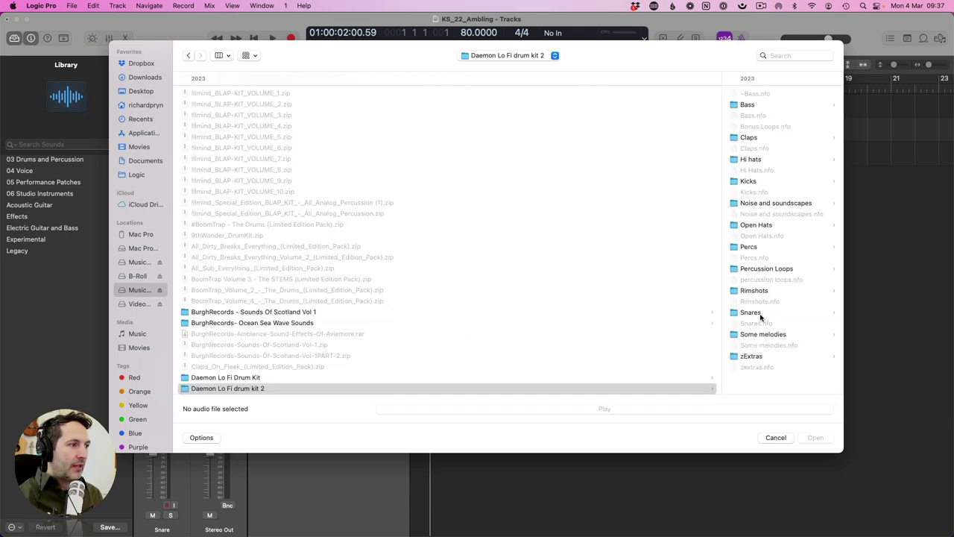
{"action": "left_click", "coordinate": [760, 318]}
{"action": "left_click", "coordinate": [767, 185]}
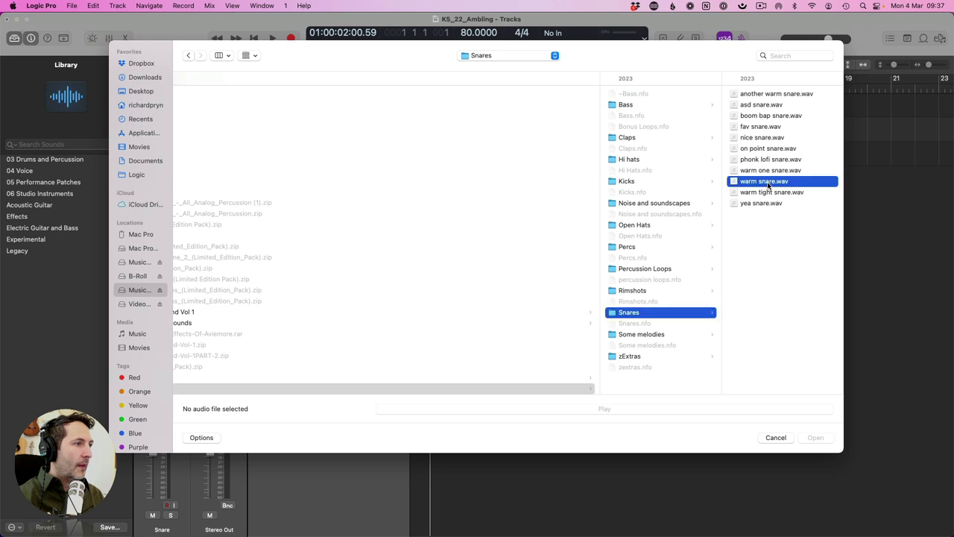
{"action": "key", "text": "space"}
{"action": "key", "text": "space"}
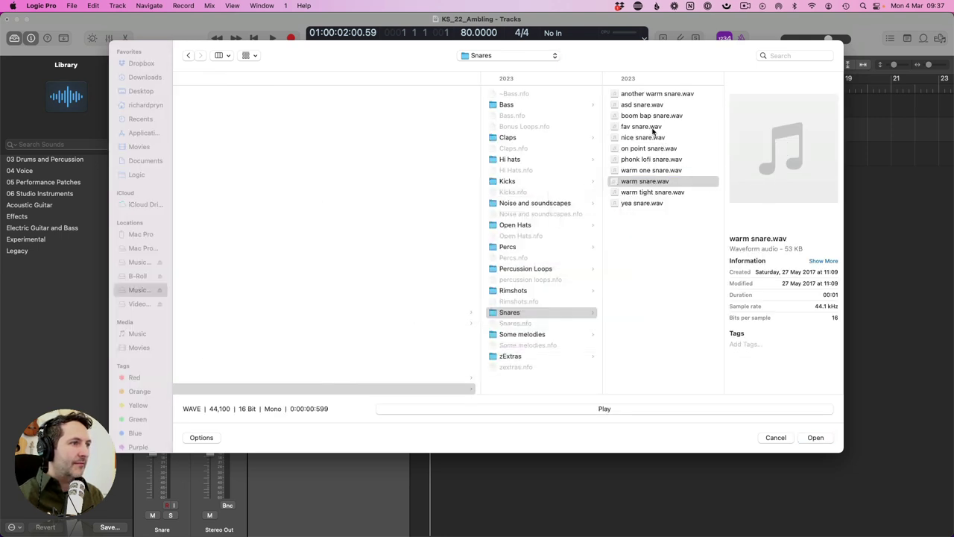
Audition another warm snare.wav and import it onto the Snare track
{"action": "left_click", "coordinate": [646, 95]}
{"action": "key", "text": "space"}
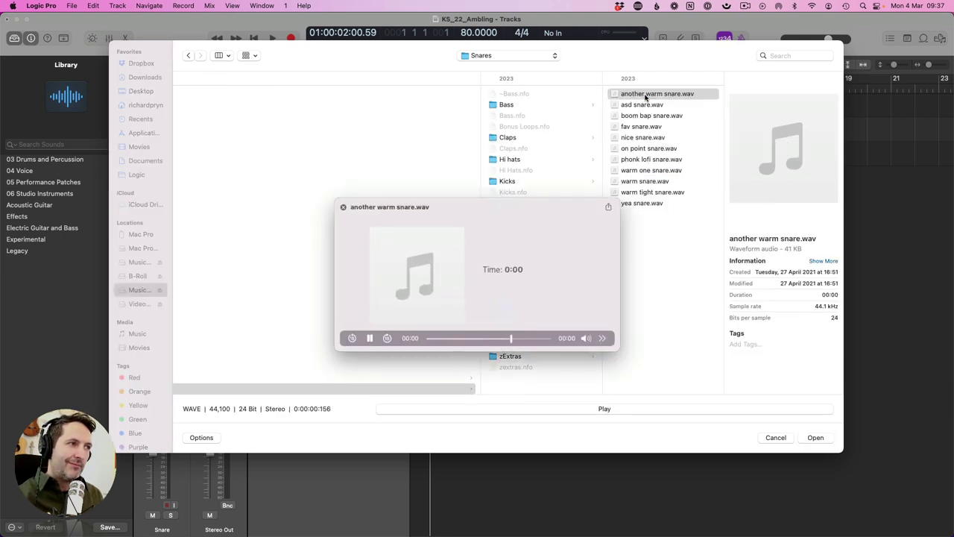
{"action": "key", "text": "space"}
{"action": "left_click", "coordinate": [816, 437]}
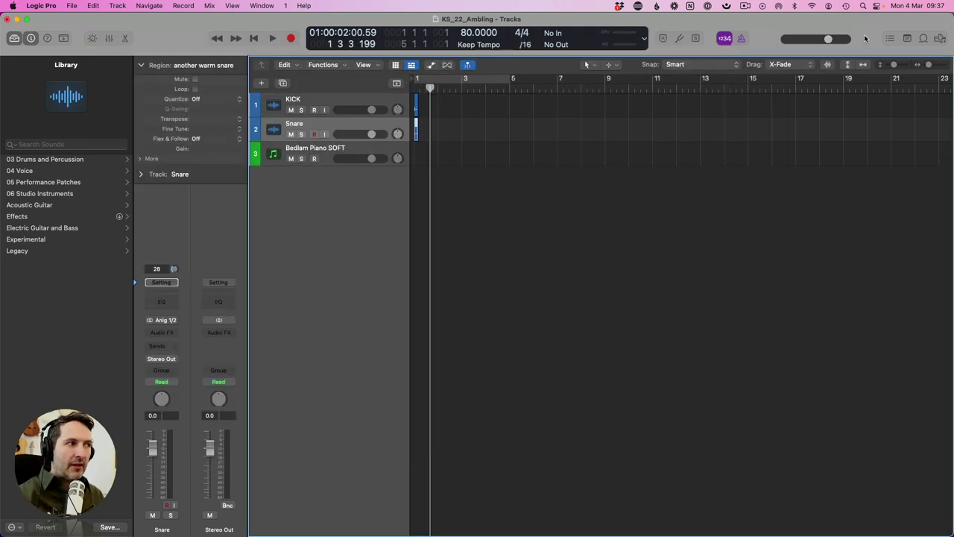
Move the snare hit half a beat after the kick and copy the kick and snare pair to start on beat 2
{"action": "left_click_drag", "start_coordinate": [928, 65], "coordinate": [944, 70]}
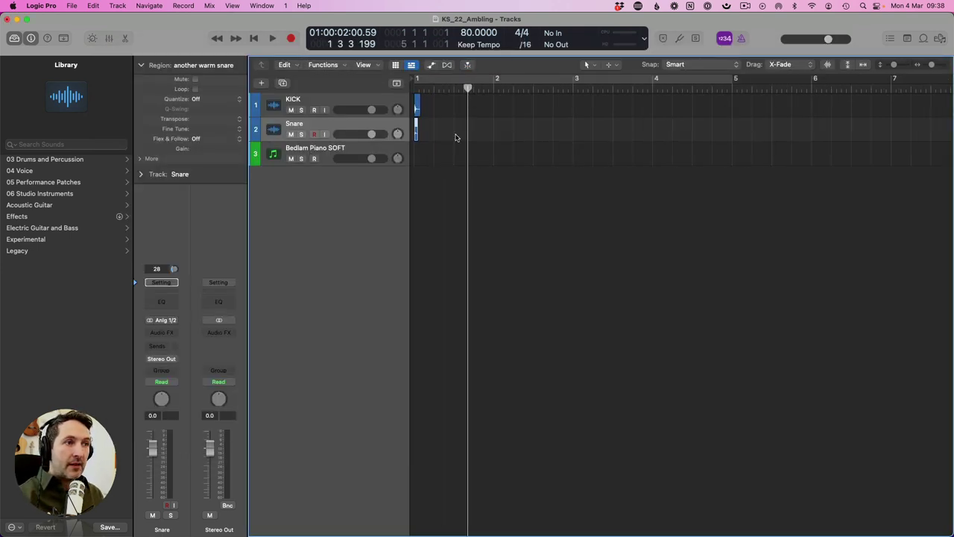
{"action": "left_click_drag", "start_coordinate": [416, 128], "coordinate": [438, 106]}
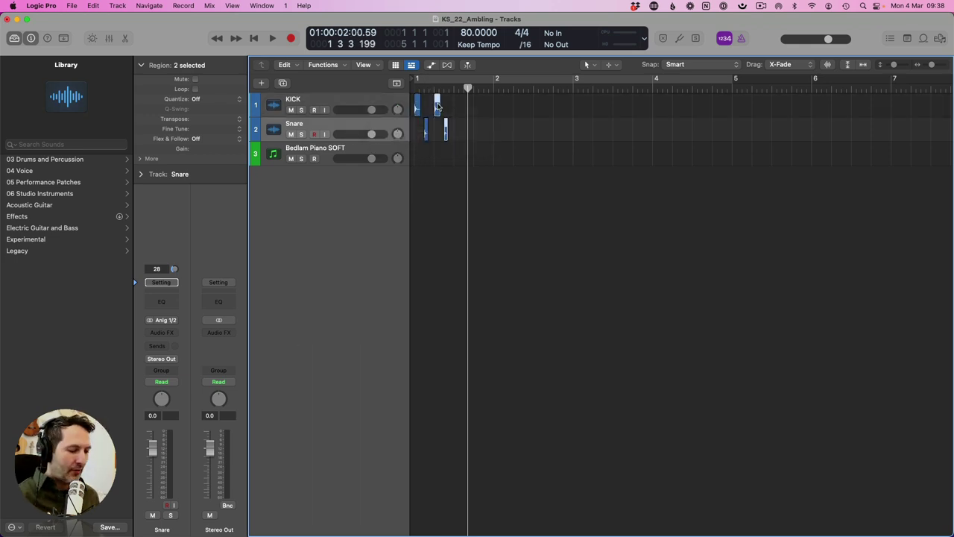
Play the kick and snare pattern from the start of bar 1
{"action": "left_click", "coordinate": [445, 90]}
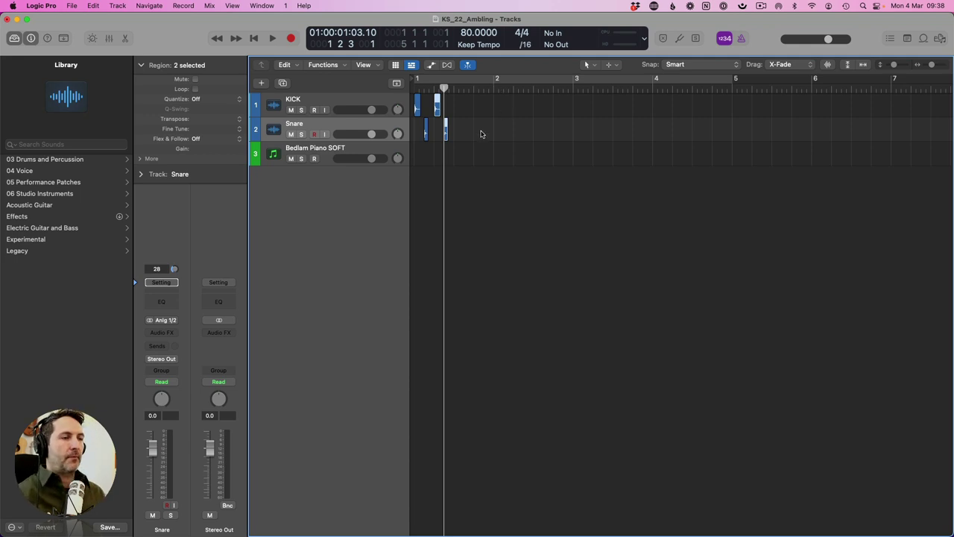
{"action": "left_click", "coordinate": [415, 88]}
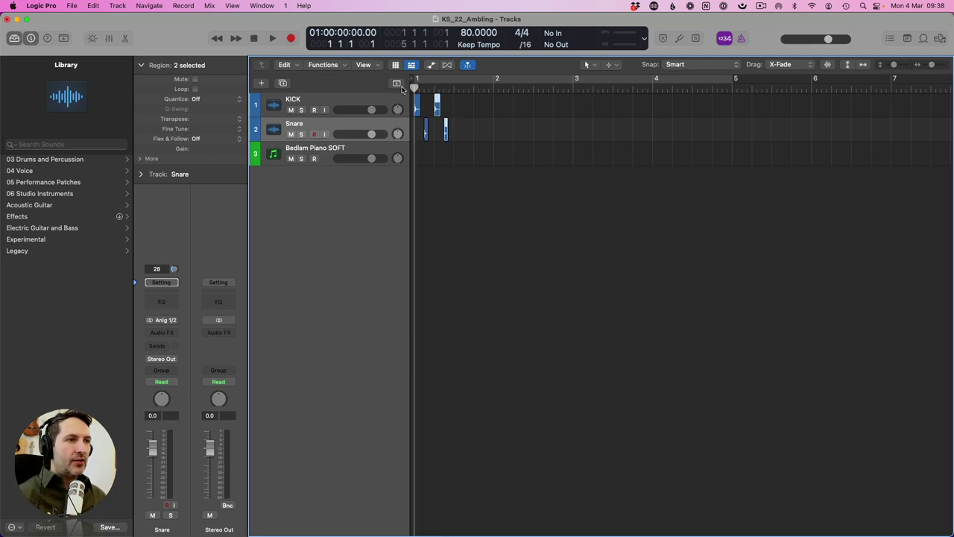
{"action": "key", "text": "space"}
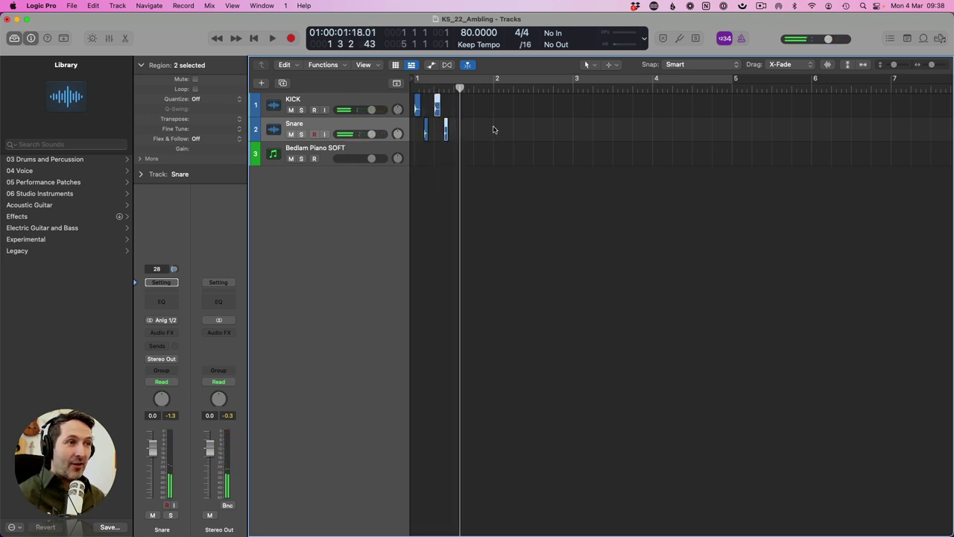
Move the second kick hit to beat 3 of bar 2 and the second snare hit to beat 3 of bar 1
{"action": "left_click", "coordinate": [490, 133]}
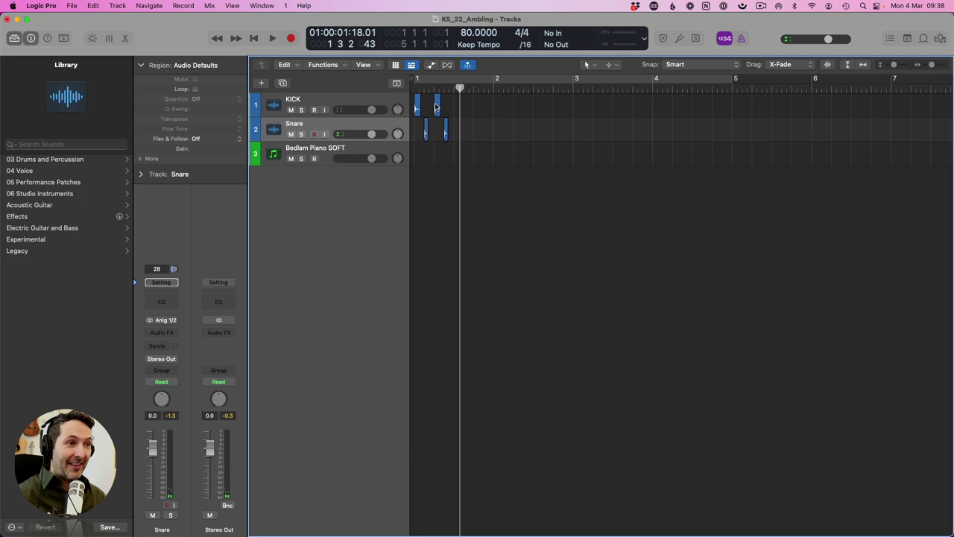
{"action": "left_click_drag", "start_coordinate": [438, 107], "coordinate": [536, 107]}
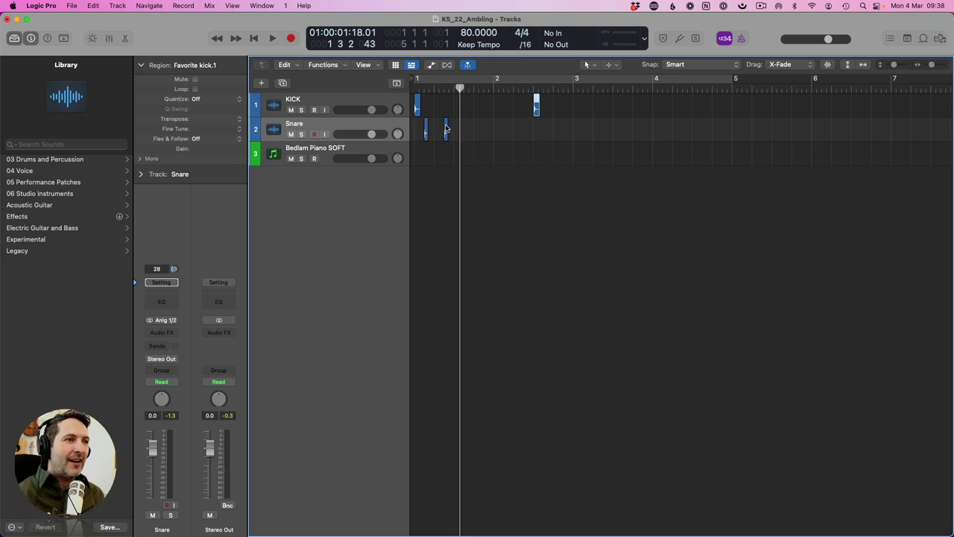
{"action": "left_click_drag", "start_coordinate": [446, 128], "coordinate": [456, 131]}
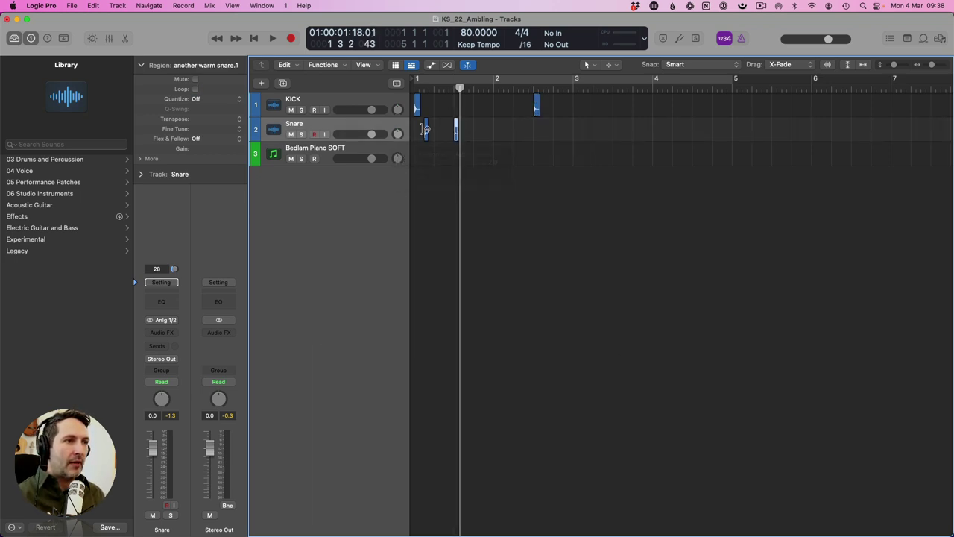
Move the second kick hit to the start of bar 2 and play the pattern from the start
{"action": "left_click_drag", "start_coordinate": [535, 108], "coordinate": [492, 107]}
{"action": "left_click", "coordinate": [535, 107]}
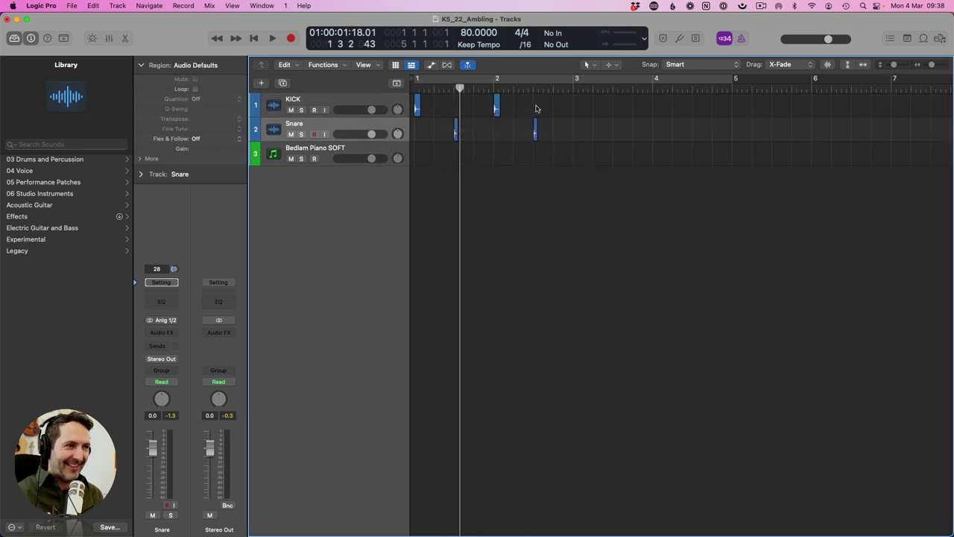
{"action": "key", "text": "Return"}
{"action": "key", "text": "space"}
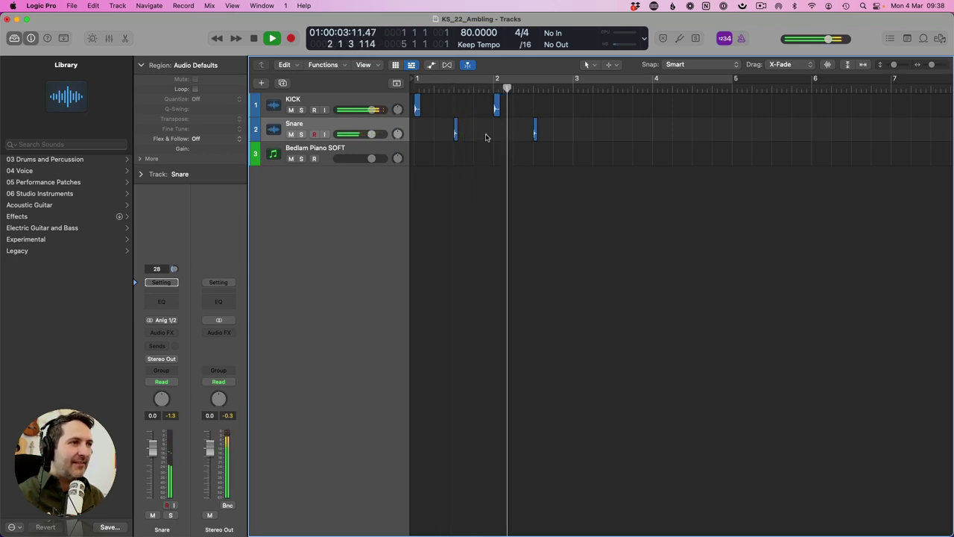
{"action": "key", "text": "space"}
Copy the bar 2 kick to an eighth note later and to the last sixteenth of bar 2, playing the pattern between edits
{"action": "left_click_drag", "start_coordinate": [496, 107], "coordinate": [507, 105]}
{"action": "key", "text": "space"}
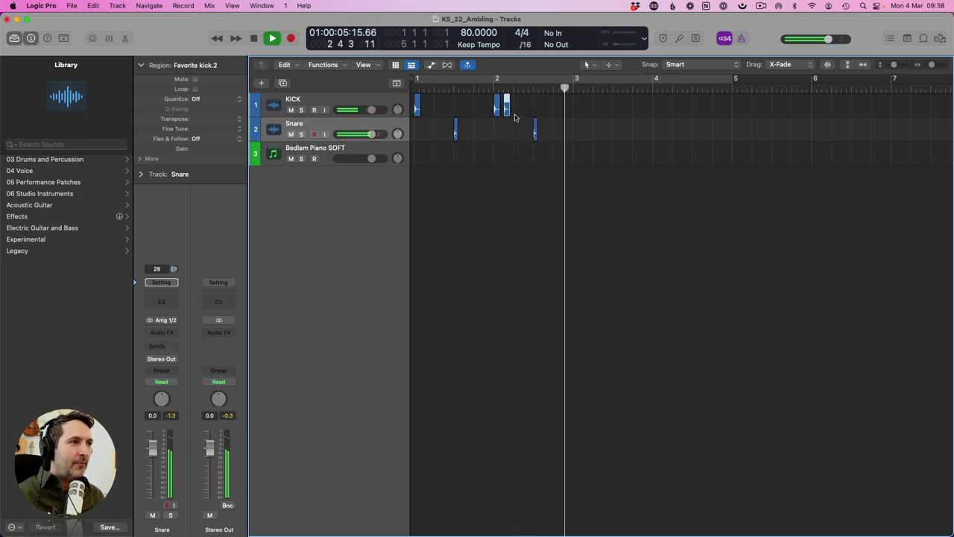
{"action": "key", "text": "space"}
{"action": "left_click_drag", "start_coordinate": [506, 106], "coordinate": [569, 112]}
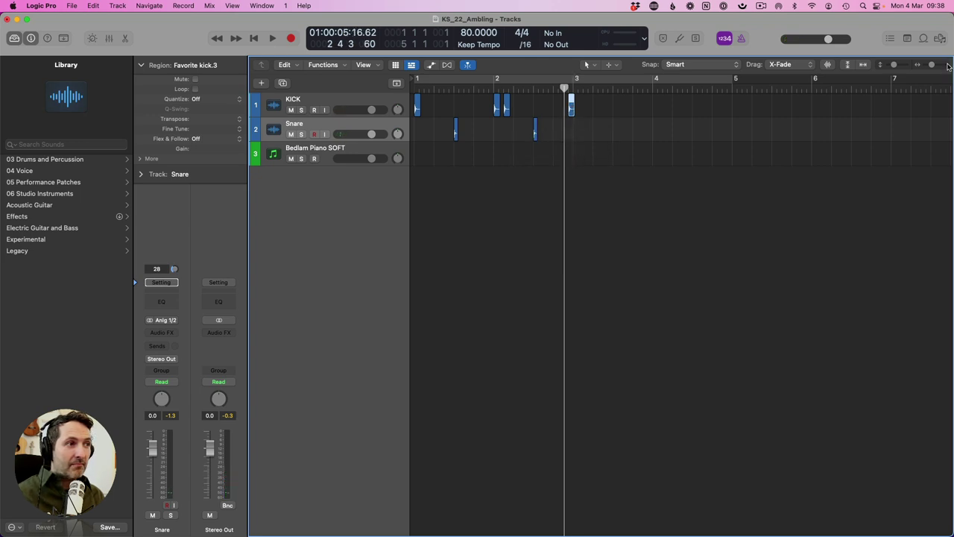
Trim the end of the last kick hit so that it stops before bar 3
{"action": "key", "text": "super+Right"}
{"action": "key", "text": "super+Right"}
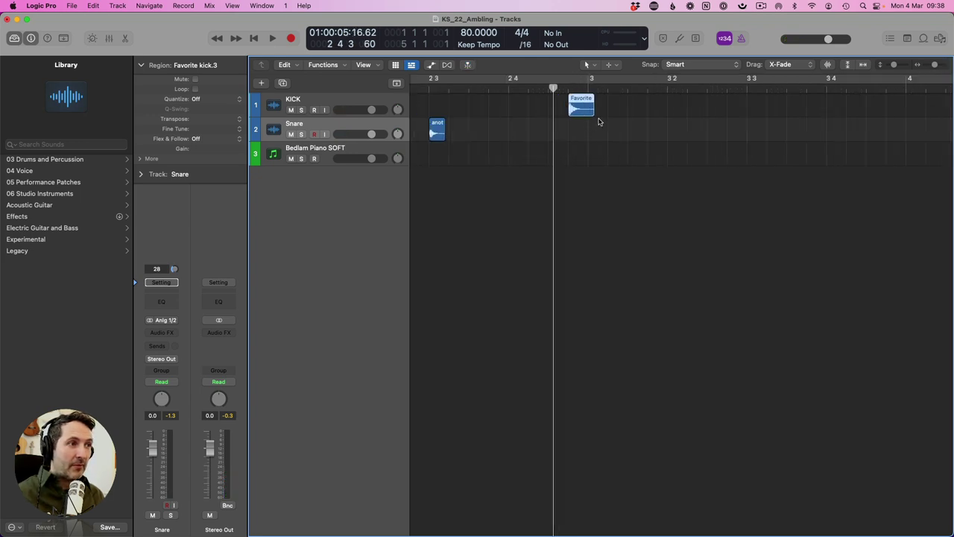
{"action": "left_click_drag", "start_coordinate": [594, 112], "coordinate": [582, 114]}
{"action": "key", "text": "z"}
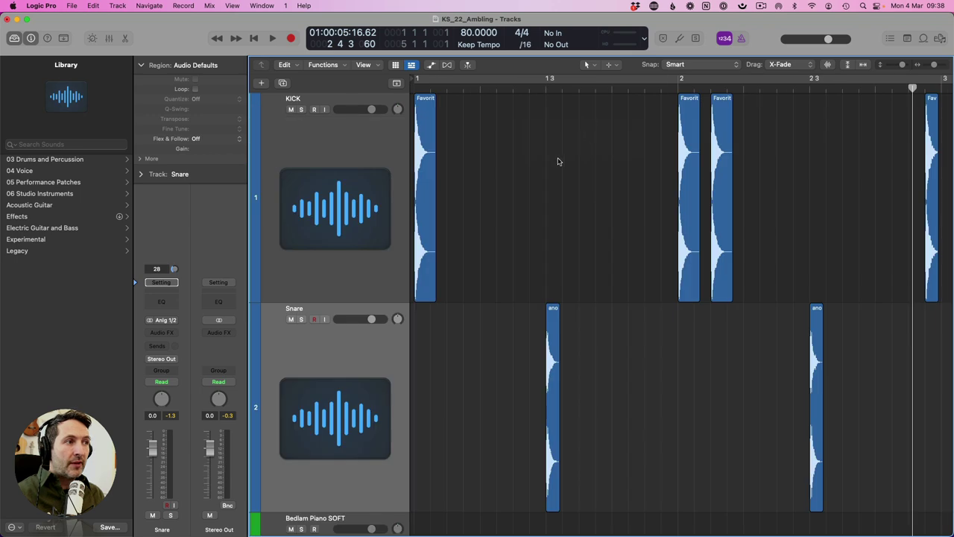
Play the two-bar pattern from the start and copy all its kick and snare hits to start at bar 3
{"action": "key", "text": "super+Left"}
{"action": "key", "text": "super+Left"}
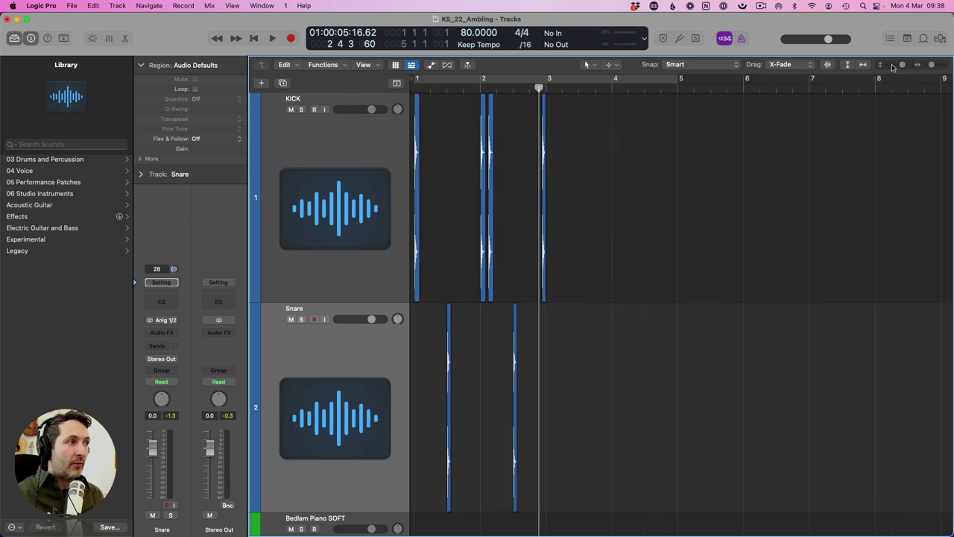
{"action": "key", "text": "super+Up"}
{"action": "key", "text": "Return"}
{"action": "key", "text": "space"}
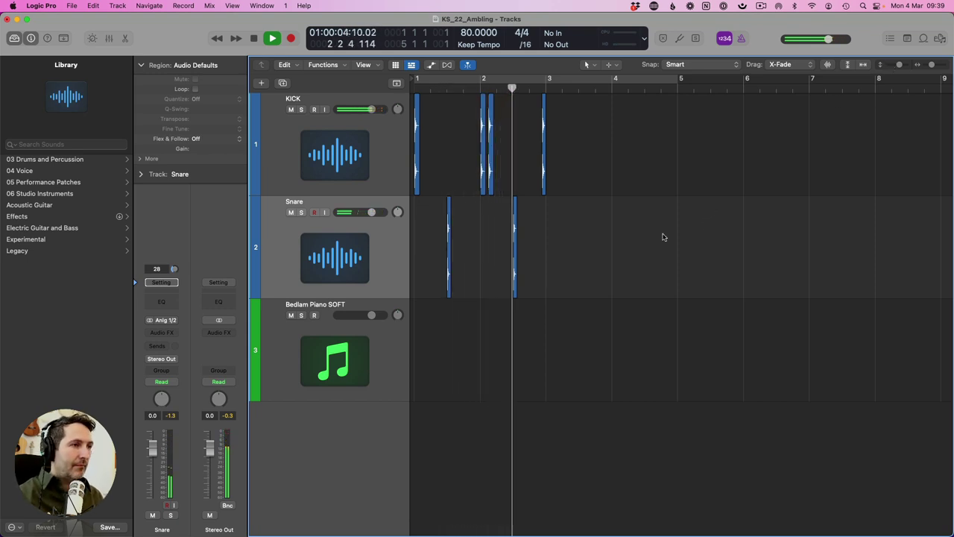
{"action": "key", "text": "space"}
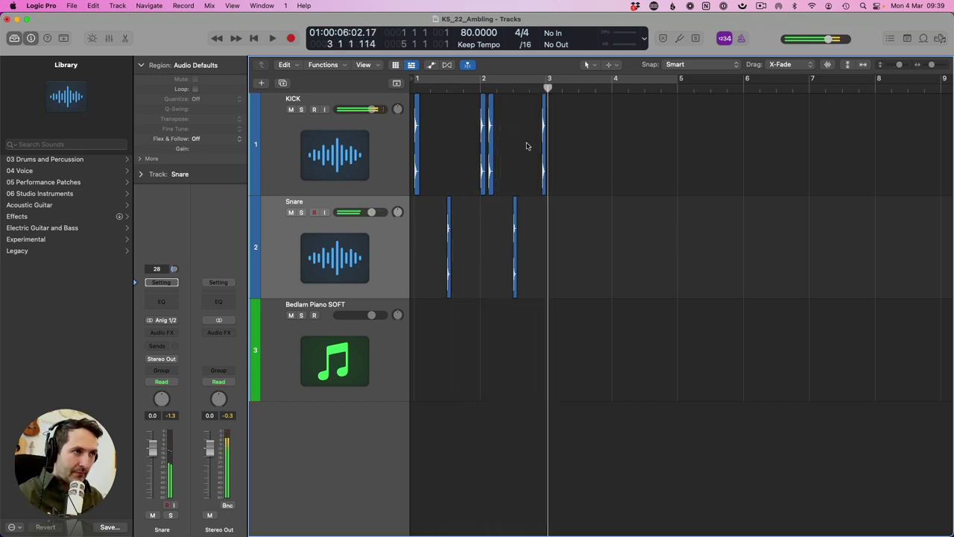
{"action": "left_click_drag", "start_coordinate": [574, 271], "coordinate": [559, 142]}
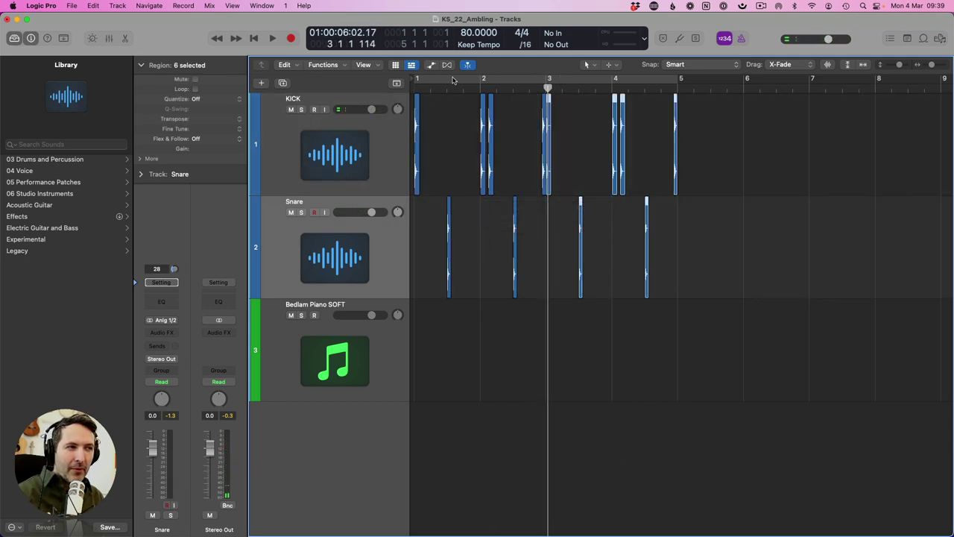
Play the four-bar kick and snare pattern from the start of bar 1
{"action": "left_click", "coordinate": [945, 66]}
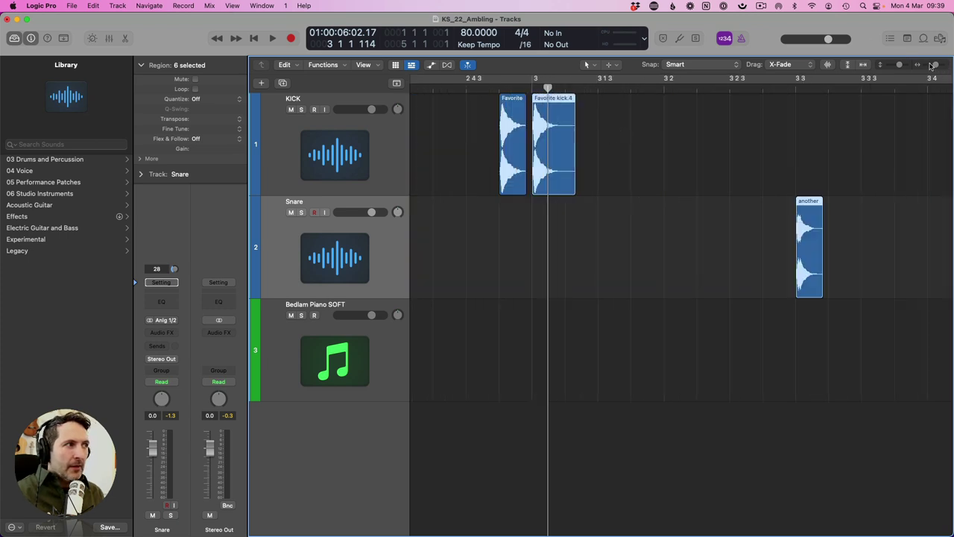
{"action": "left_click", "coordinate": [930, 66]}
{"action": "scroll", "coordinate": [447, 127], "scroll_direction": "left", "scroll_amount": 3}
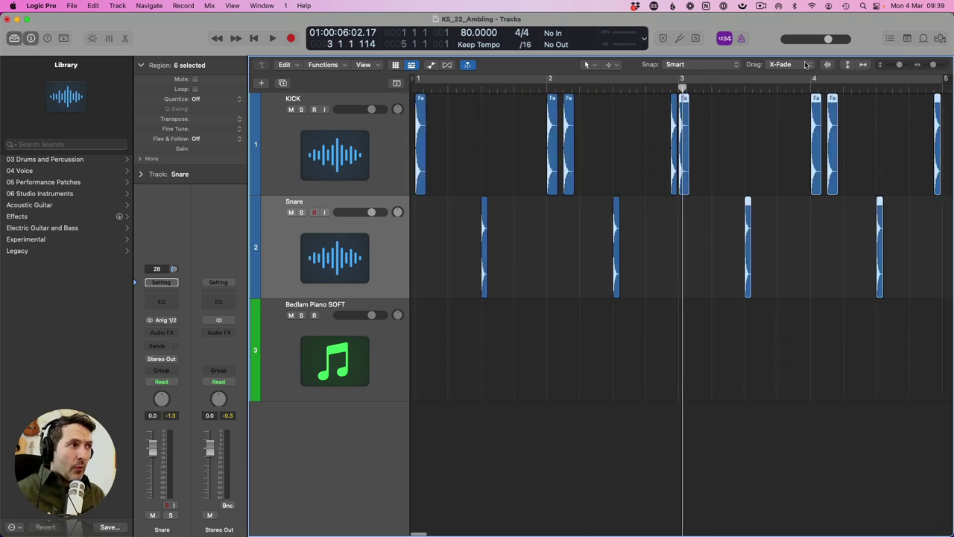
{"action": "left_click", "coordinate": [924, 65]}
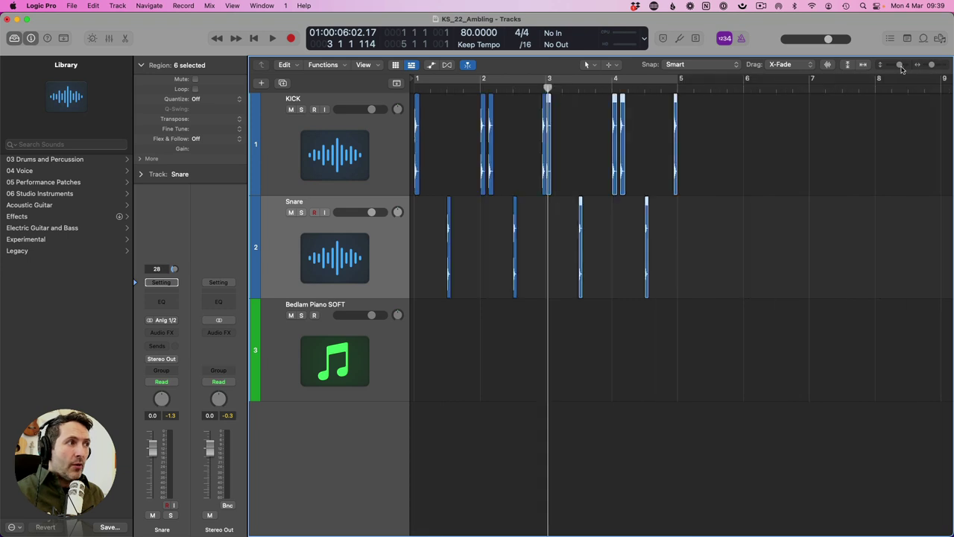
{"action": "left_click", "coordinate": [892, 65]}
{"action": "left_click_drag", "start_coordinate": [427, 92], "coordinate": [400, 85]}
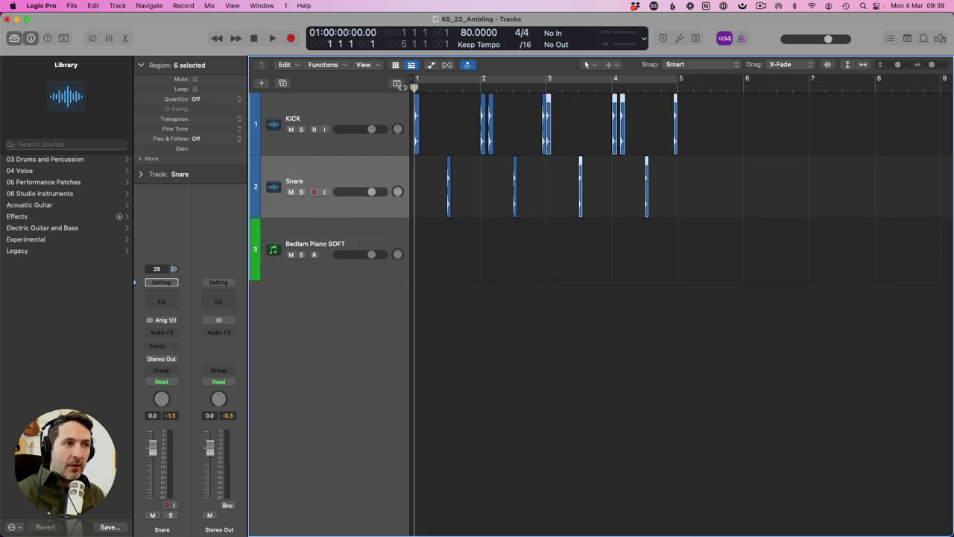
{"action": "key", "text": "space"}
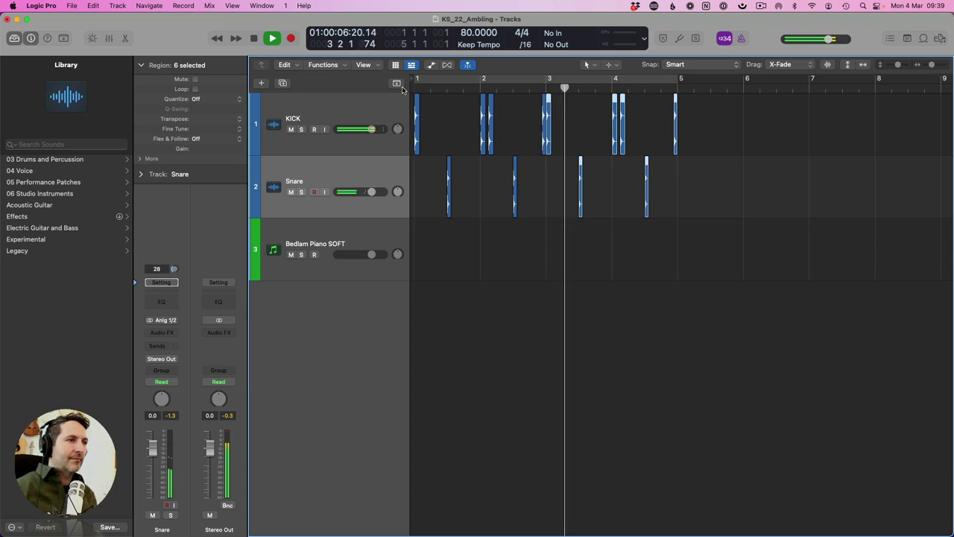
{"action": "key", "text": "space"}
Copy the bar 3 kick to an eighth note after the bar 3 snare and play the section
{"action": "left_click", "coordinate": [639, 138]}
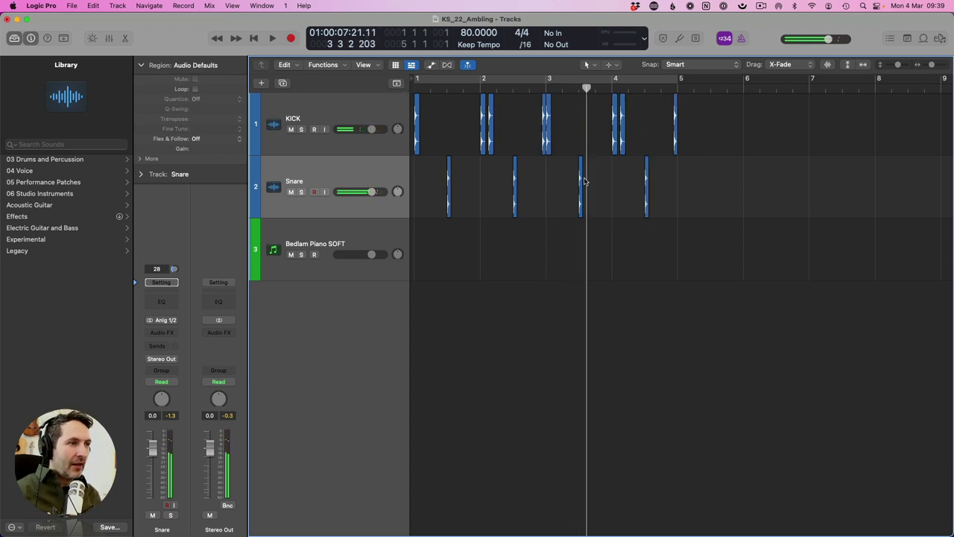
{"action": "left_click_drag", "start_coordinate": [548, 117], "coordinate": [589, 120]}
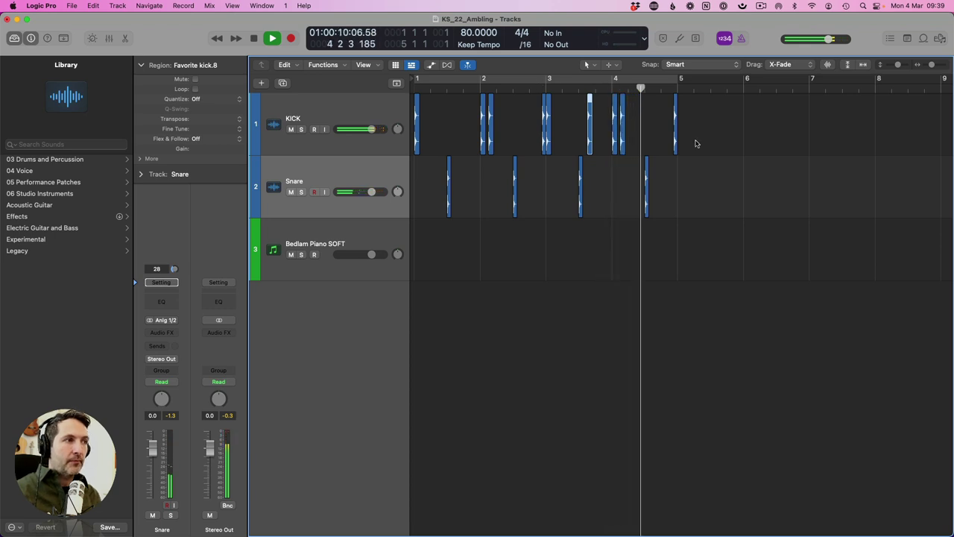
{"action": "key", "text": "space"}
Move the kick just before bar 3 one sixteenth note earlier and play from the middle of bar 2
{"action": "left_click", "coordinate": [676, 109]}
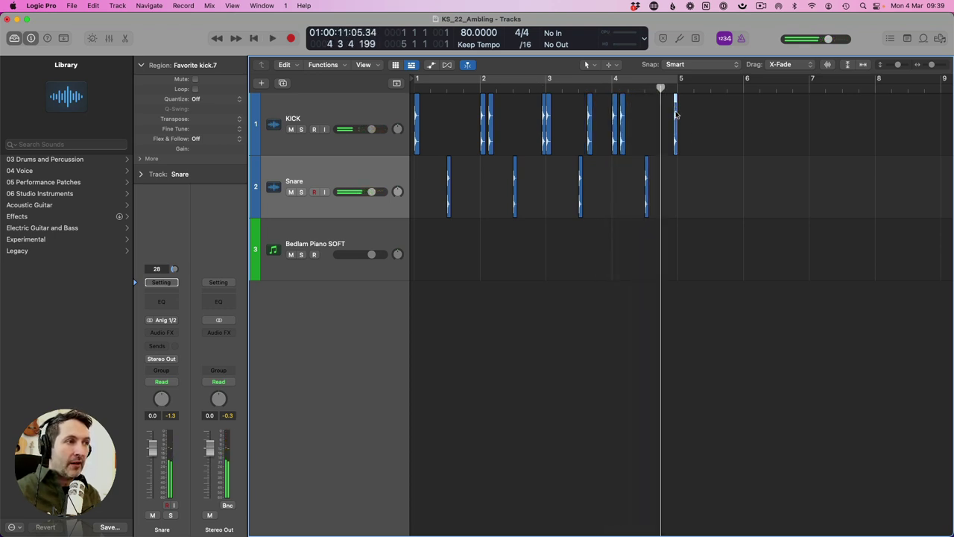
{"action": "left_click_drag", "start_coordinate": [680, 112], "coordinate": [679, 115]}
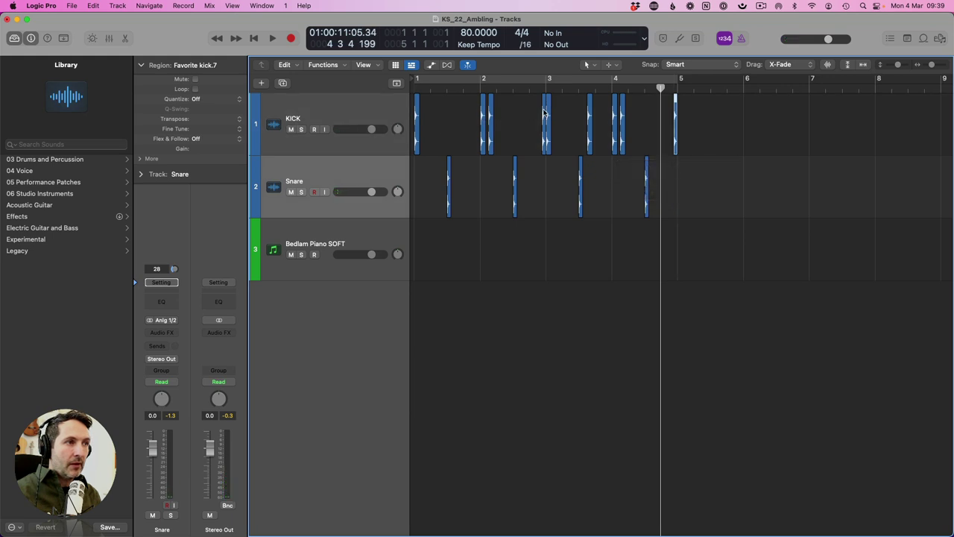
{"action": "left_click_drag", "start_coordinate": [544, 112], "coordinate": [540, 112]}
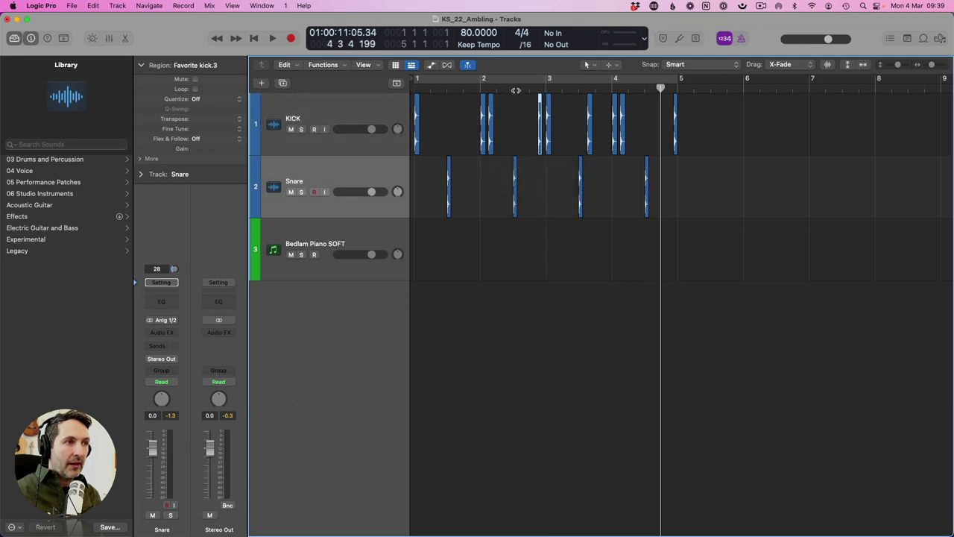
{"action": "double_click", "coordinate": [516, 90]}
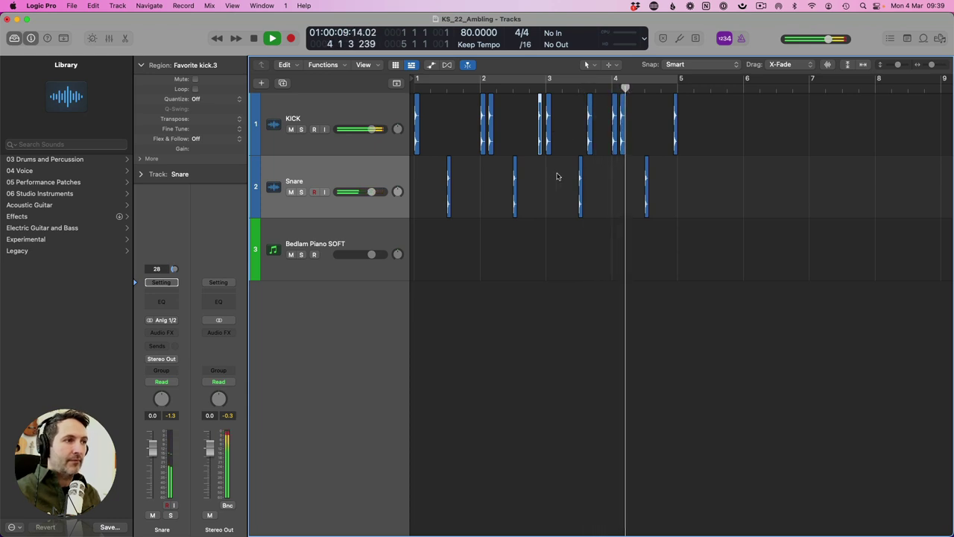
{"action": "key", "text": "space"}
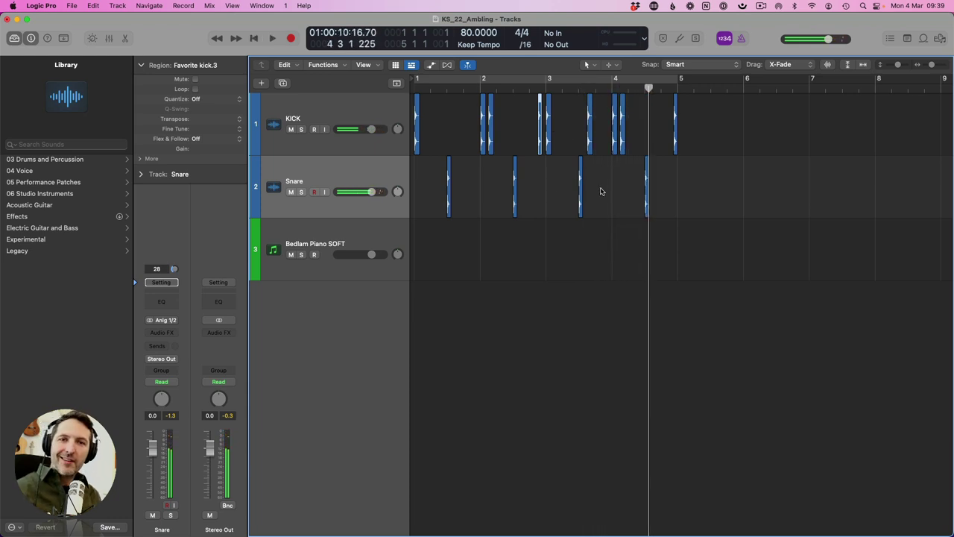
Create a new audio track below the Snare track
{"action": "left_click", "coordinate": [339, 182]}
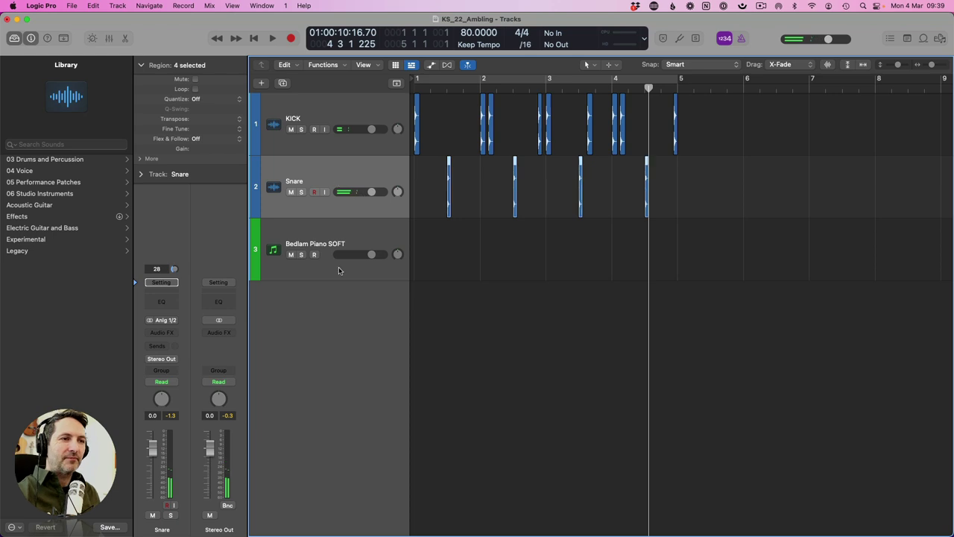
{"action": "double_click", "coordinate": [340, 286]}
{"action": "left_click_drag", "start_coordinate": [311, 313], "coordinate": [370, 259]}
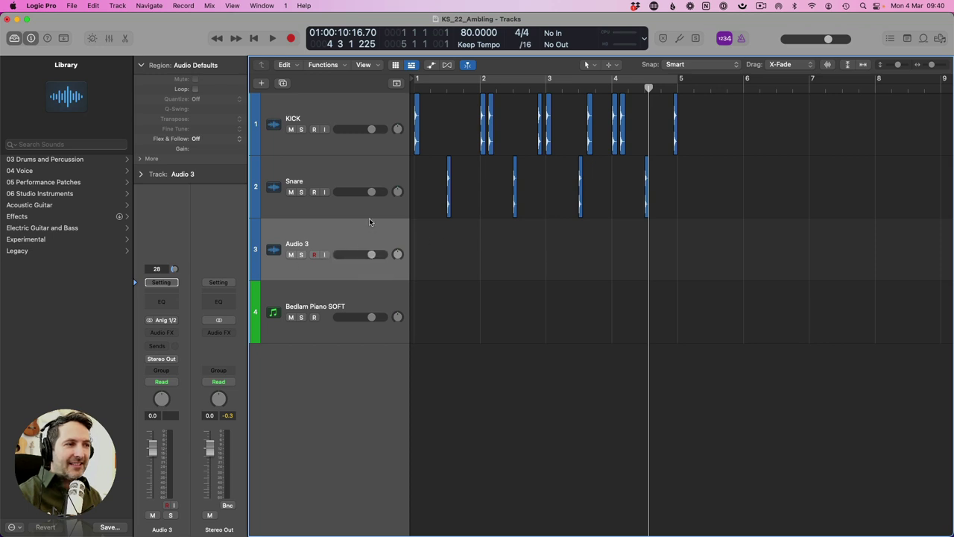
Return the playhead to bar 1, record-enable the new audio track and set its input to mono Input 1
{"action": "key", "text": "Return"}
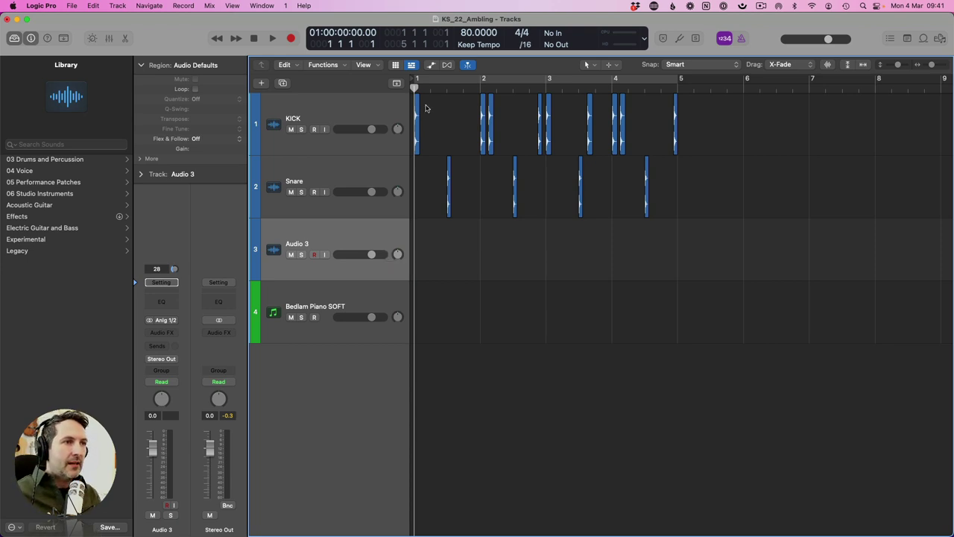
{"action": "left_click", "coordinate": [314, 255]}
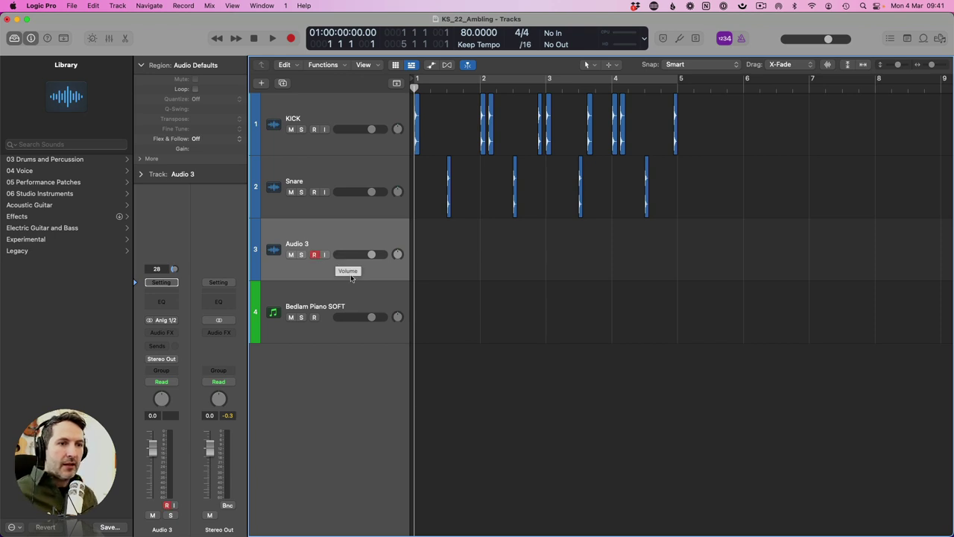
{"action": "left_click", "coordinate": [149, 319]}
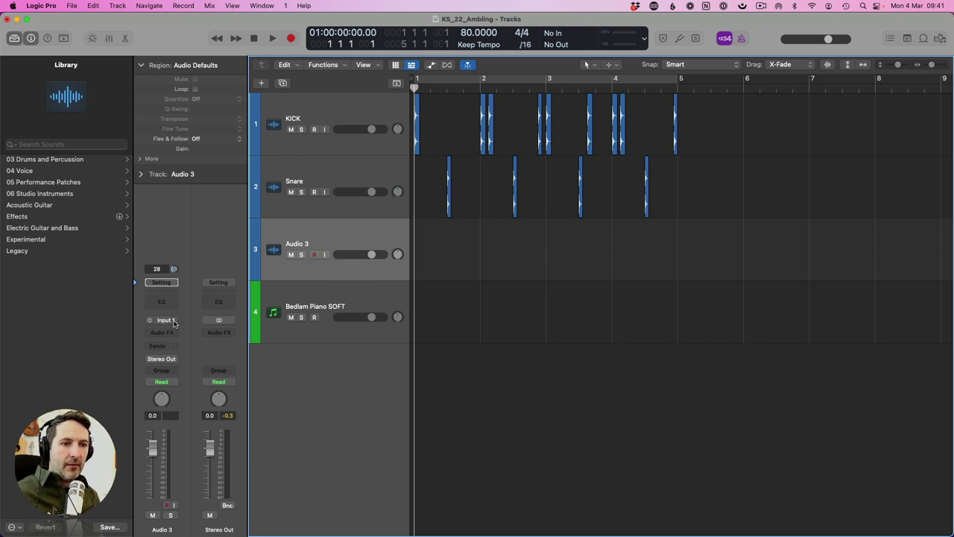
Switch to Apogee Control 2 to check the Analog IN 1 settings, and return to Logic Pro
{"action": "key", "text": "super+Tab"}
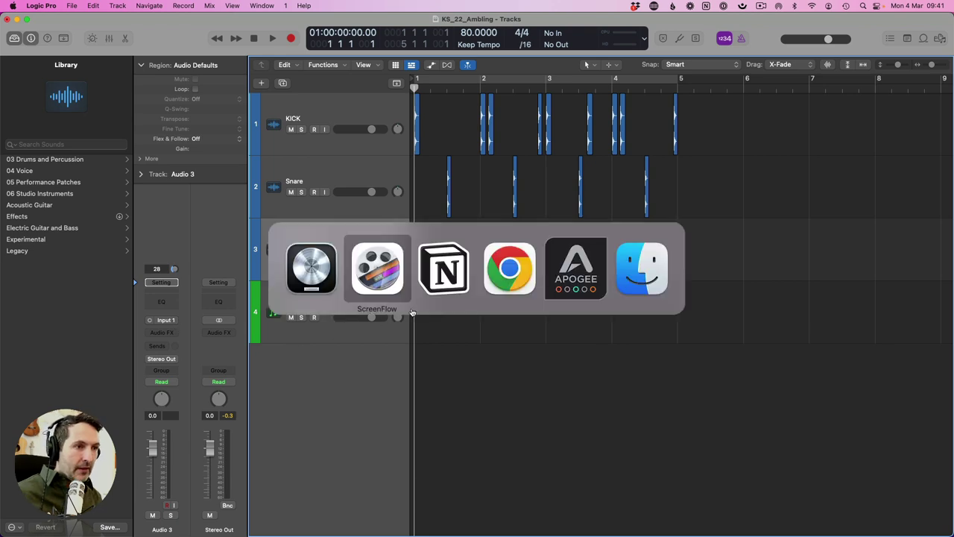
{"action": "left_click", "coordinate": [580, 269]}
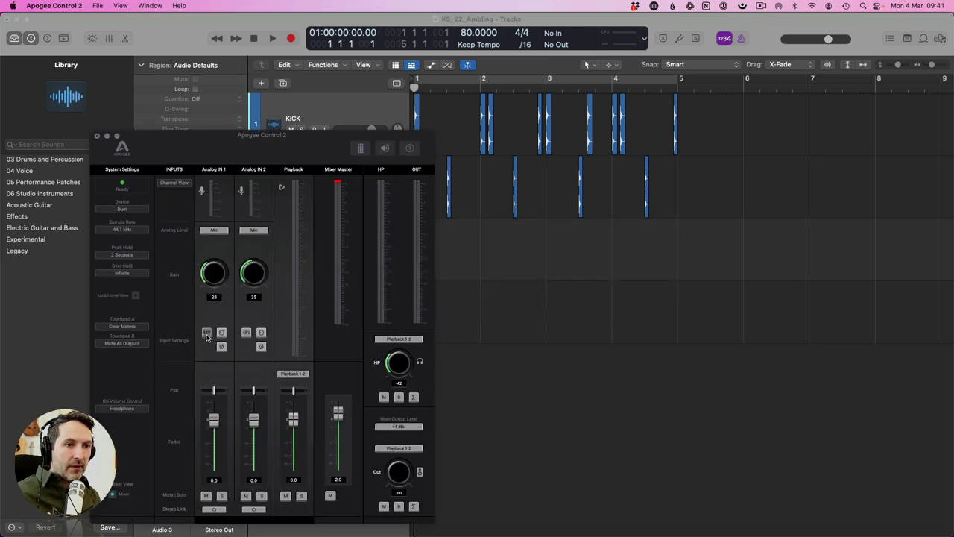
{"action": "key", "text": "super+Tab"}
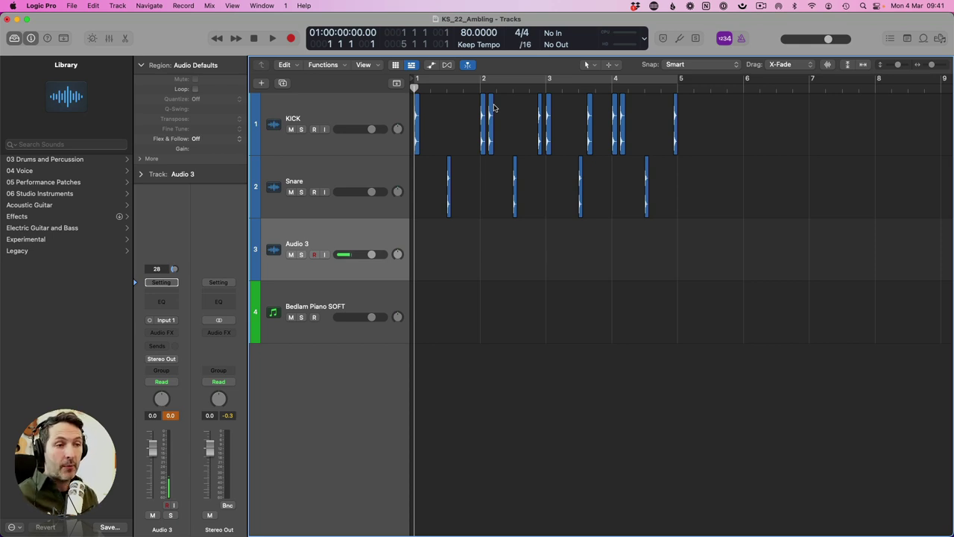
Record a percussion take on the new audio track from bar 1 to just past bar 5 and play it back from the start
{"action": "key", "text": "r"}
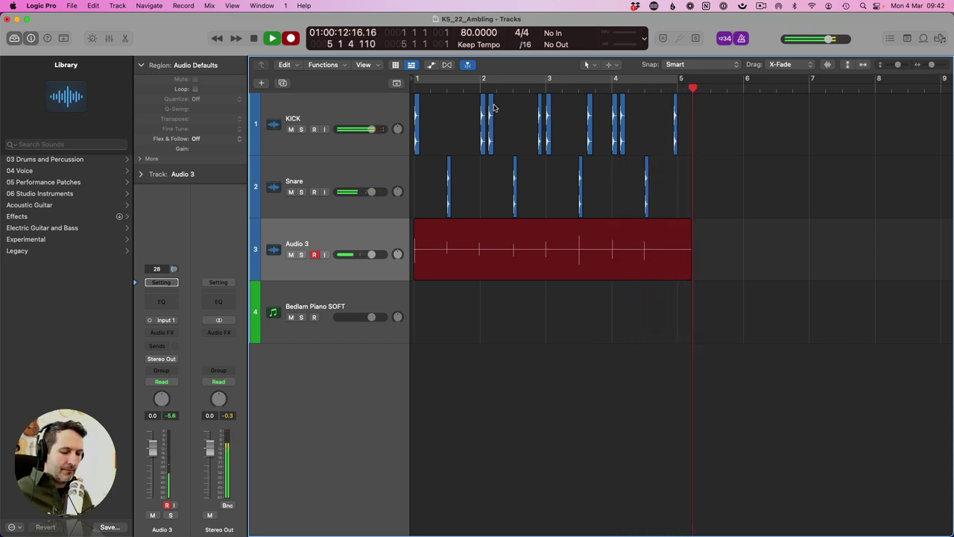
{"action": "key", "text": "space"}
{"action": "key", "text": "Return"}
{"action": "key", "text": "space"}
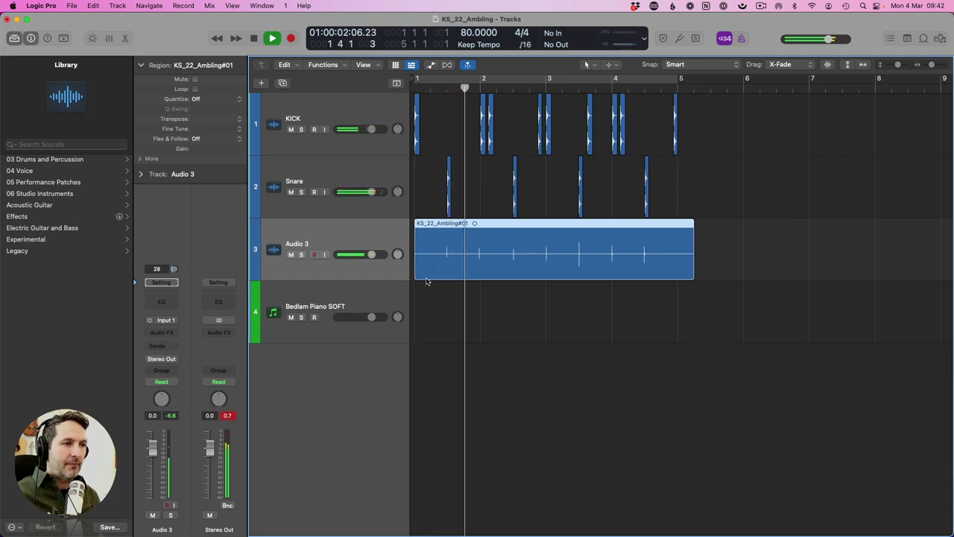
Rename the recorded audio track as Pen
{"action": "key", "text": "shift+Return"}
{"action": "type", "text": "Pe"}
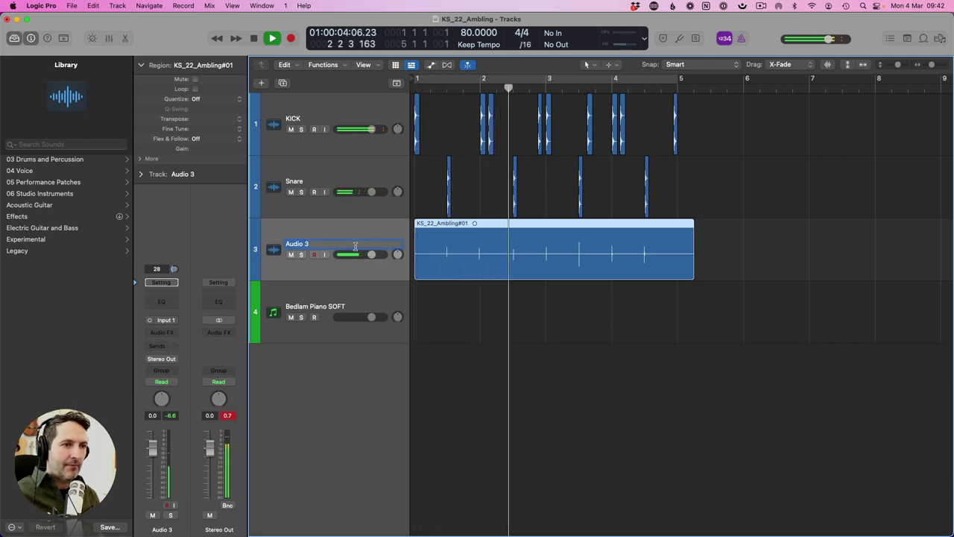
{"action": "type", "text": "n"}
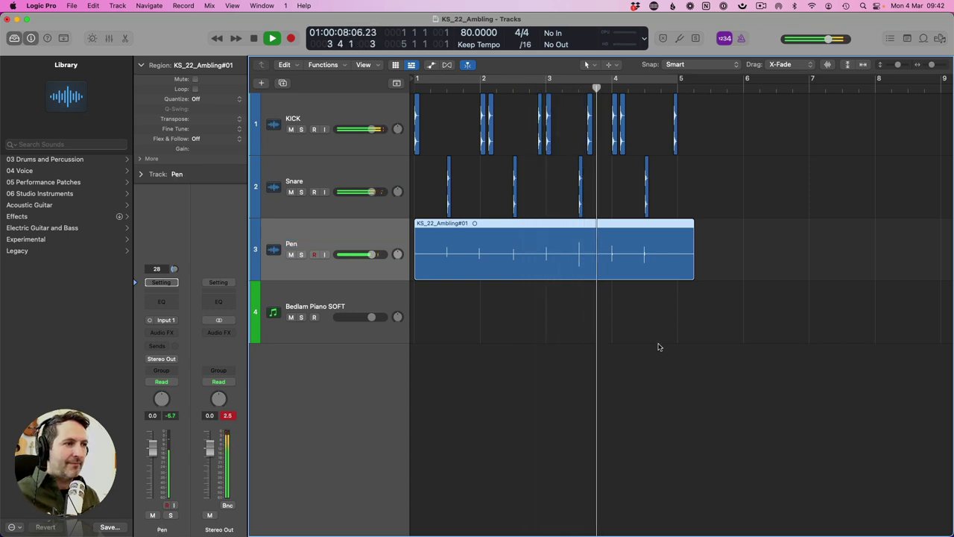
{"action": "left_click", "coordinate": [657, 319]}
{"action": "left_click", "coordinate": [411, 248]}
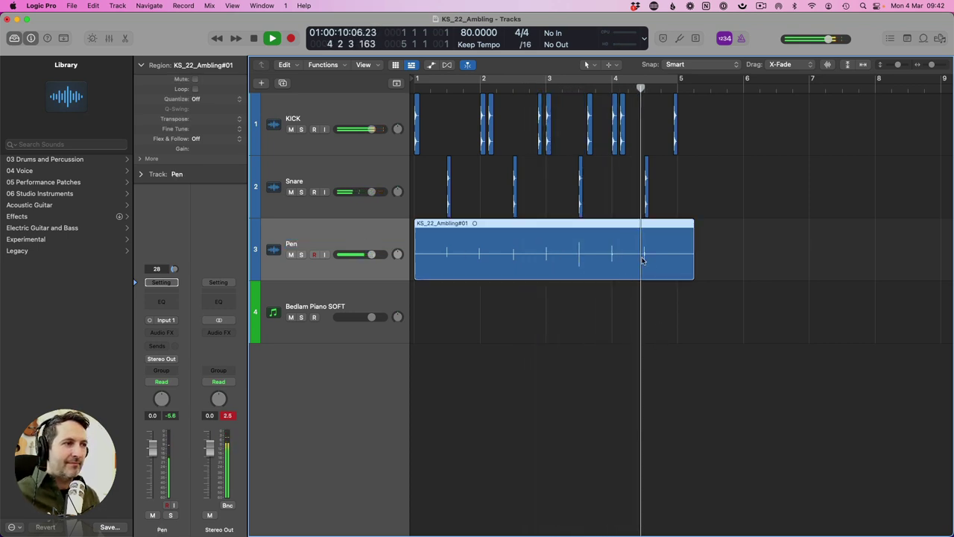
Stop playback and cut off the end of the Pen recording after bar 5
{"action": "left_click_drag", "start_coordinate": [710, 261], "coordinate": [679, 253]}
{"action": "key", "text": "space"}
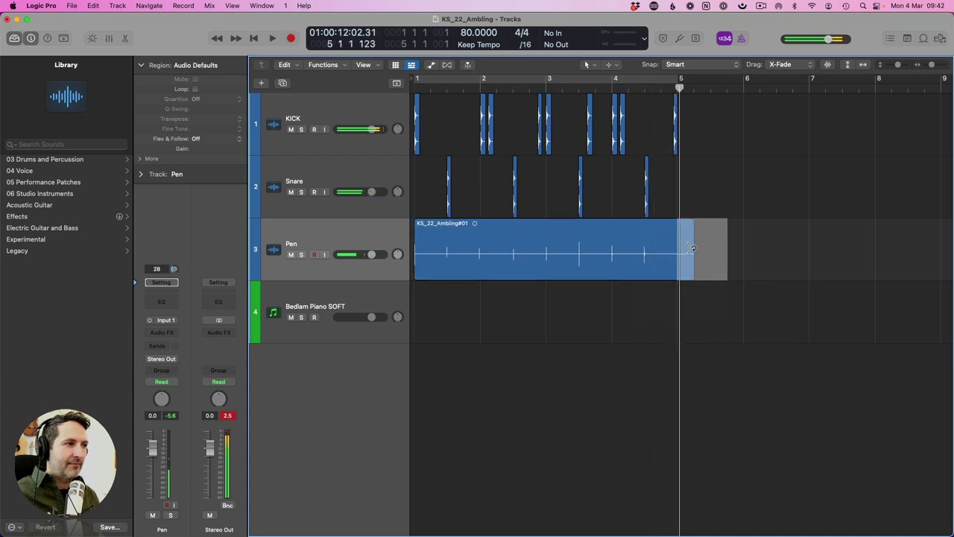
{"action": "key", "text": "Delete"}
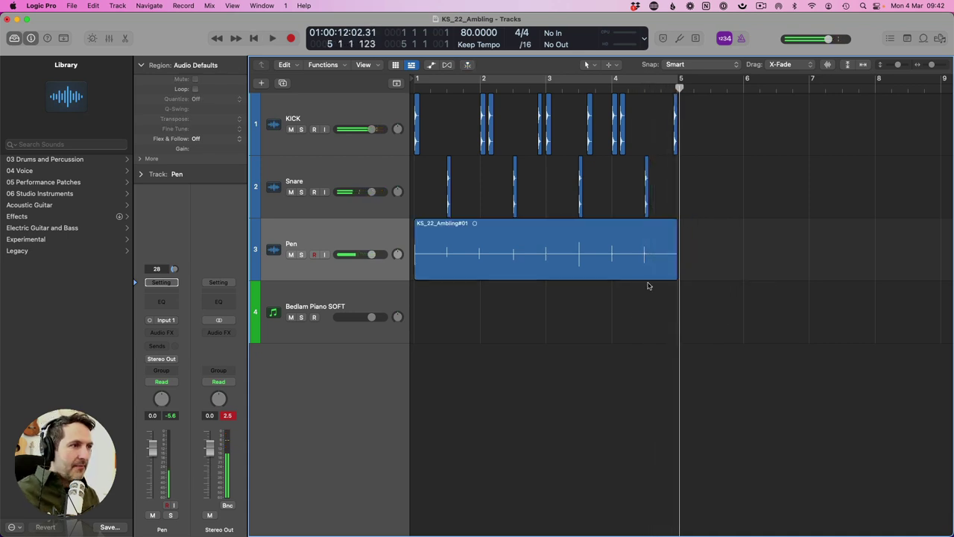
Add a new audio track directly below the Pen track, above Bedlam Piano SOFT
{"action": "double_click", "coordinate": [313, 369]}
{"action": "left_click_drag", "start_coordinate": [313, 369], "coordinate": [311, 304]}
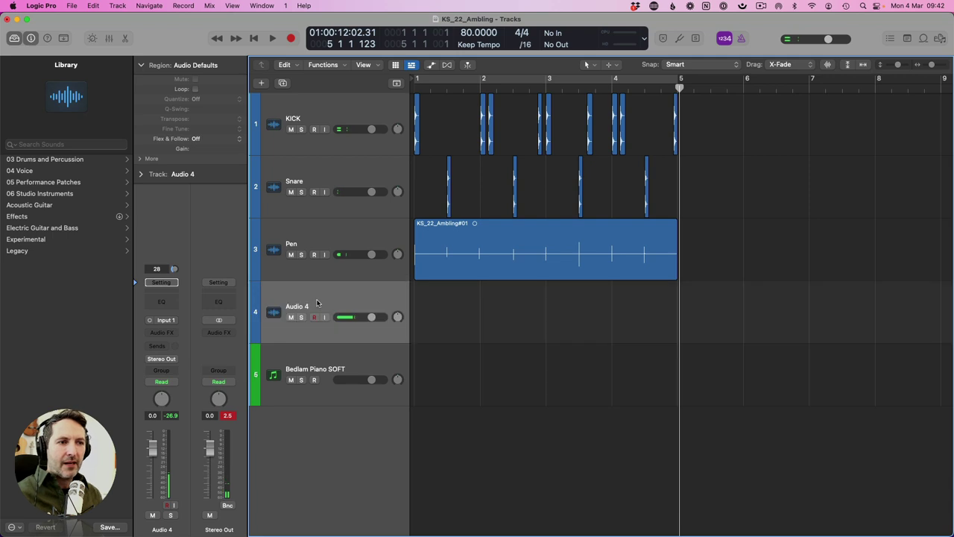
Insert a mono Pitch Shifter on the Pen track and set it to -12 semitones while playing from bar 1
{"action": "left_click", "coordinate": [326, 254]}
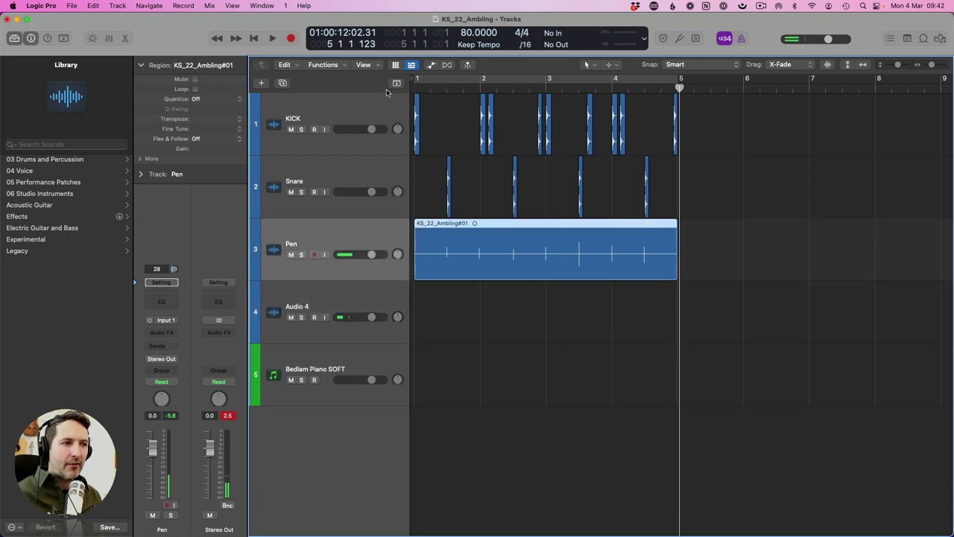
{"action": "left_click", "coordinate": [415, 88]}
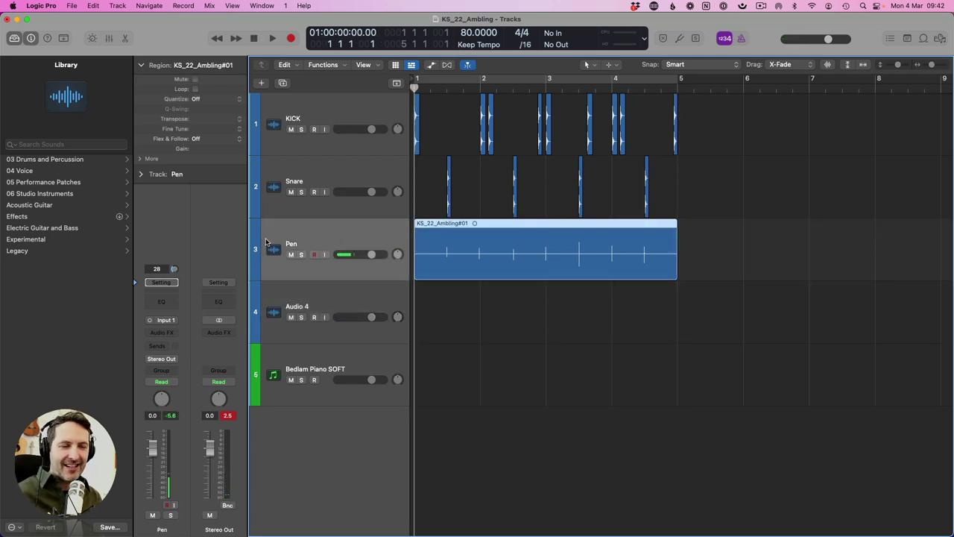
{"action": "left_click", "coordinate": [174, 333]}
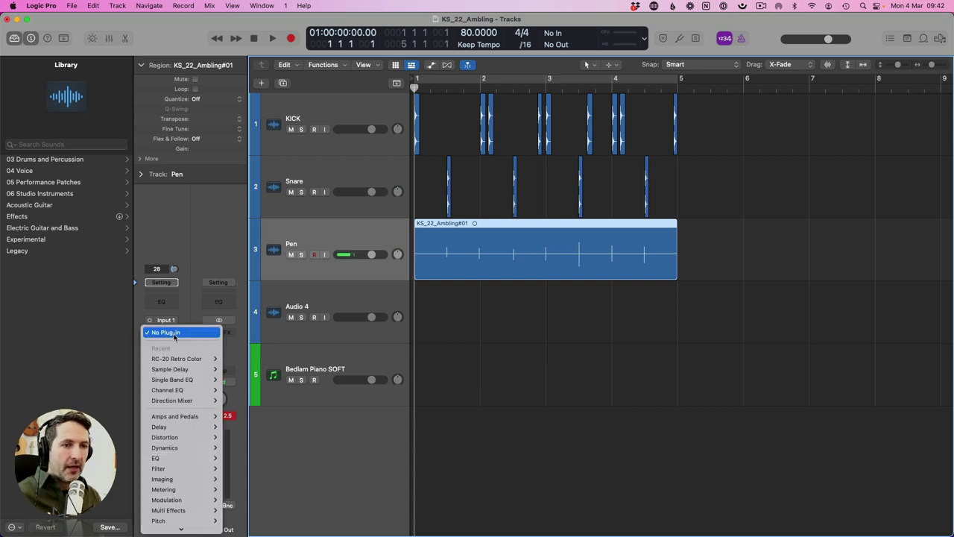
{"action": "scroll", "coordinate": [187, 521], "scroll_direction": "down", "scroll_amount": 2}
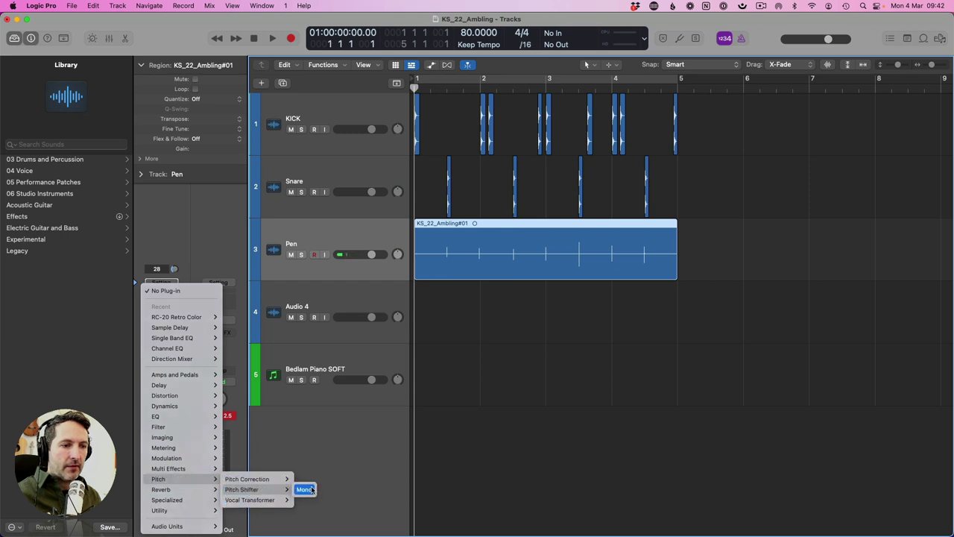
{"action": "left_click", "coordinate": [365, 229]}
{"action": "left_click_drag", "start_coordinate": [341, 222], "coordinate": [438, 233]}
{"action": "key", "text": "space"}
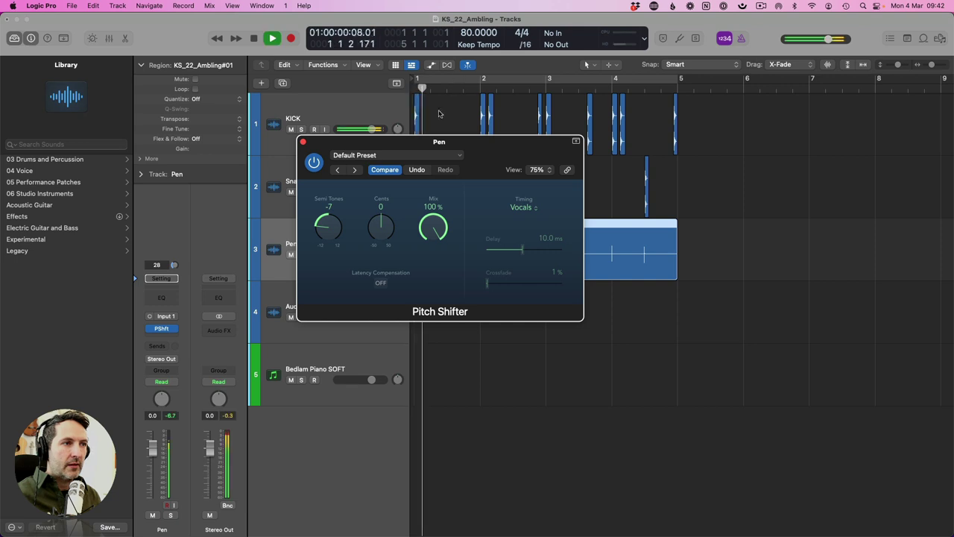
{"action": "left_click_drag", "start_coordinate": [324, 232], "coordinate": [325, 246]}
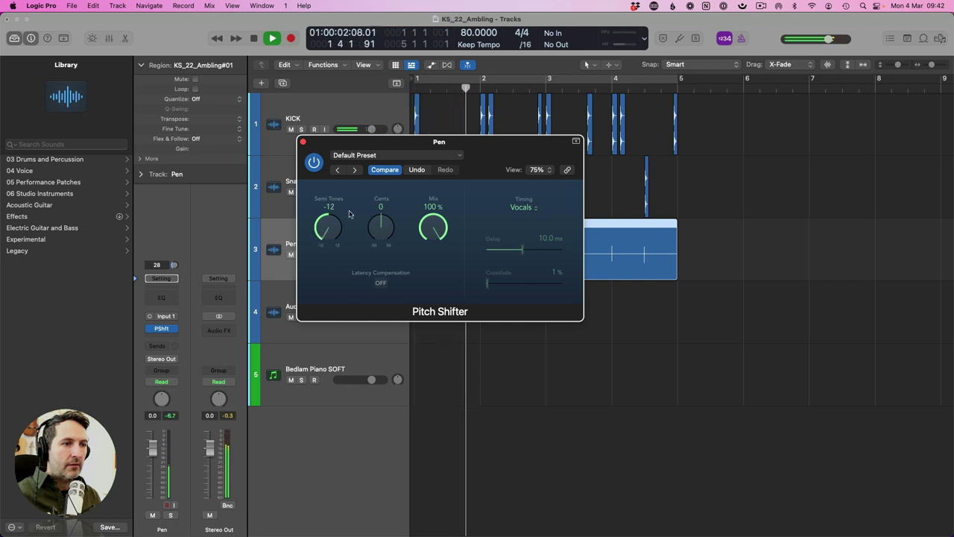
{"action": "left_click", "coordinate": [302, 142]}
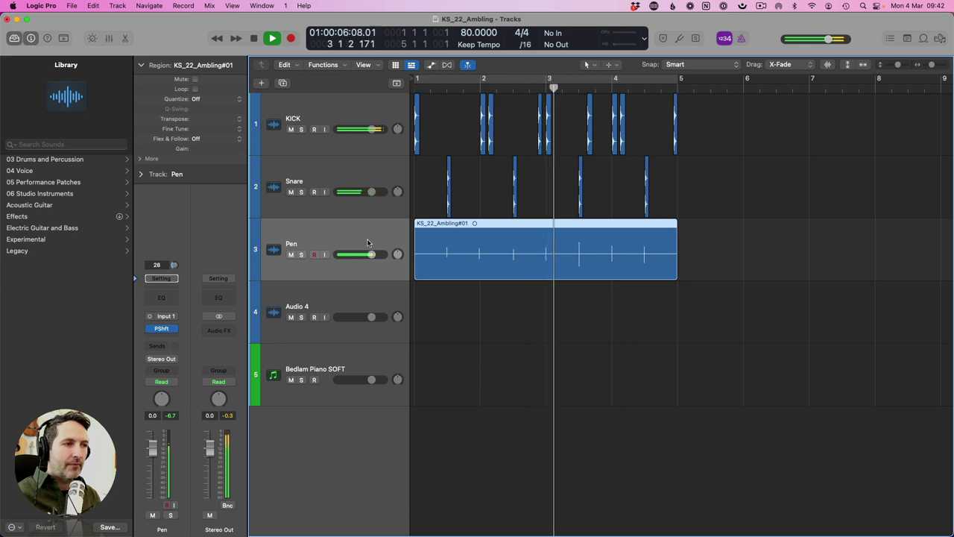
Lower the Pen track's volume to -3.8 dB, then set its Pitch Shifter mix to 58% and play the beat from the start
{"action": "left_click_drag", "start_coordinate": [370, 254], "coordinate": [364, 254]}
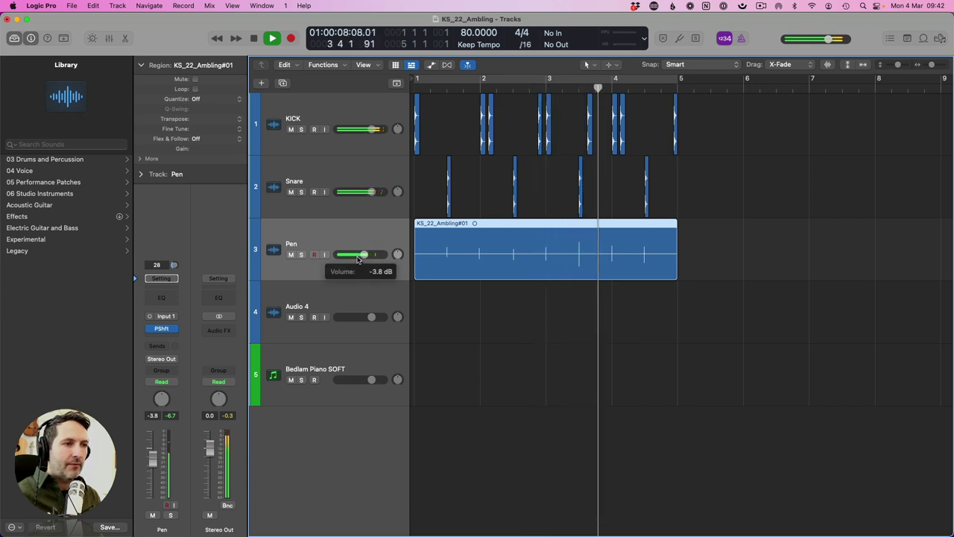
{"action": "left_click", "coordinate": [161, 327]}
{"action": "key", "text": "space"}
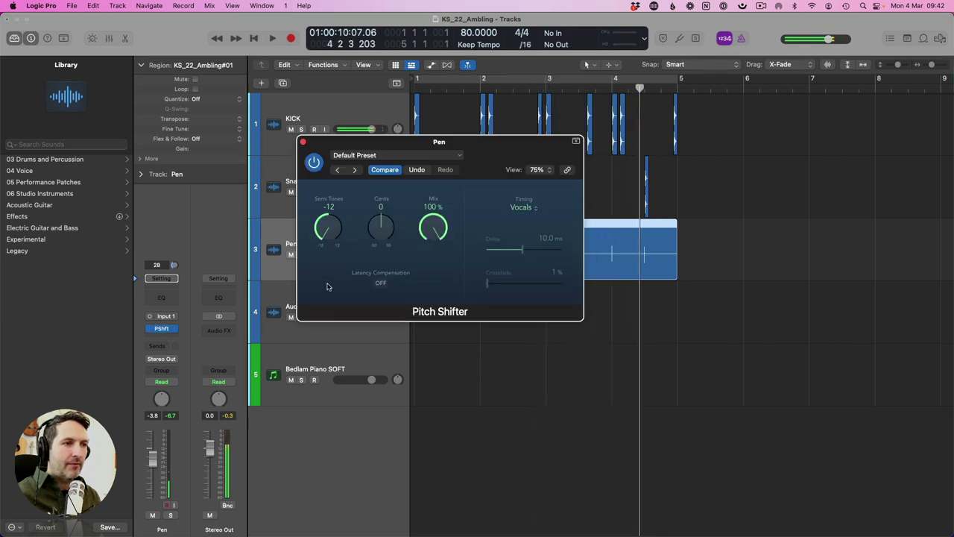
{"action": "left_click_drag", "start_coordinate": [433, 226], "coordinate": [445, 278]}
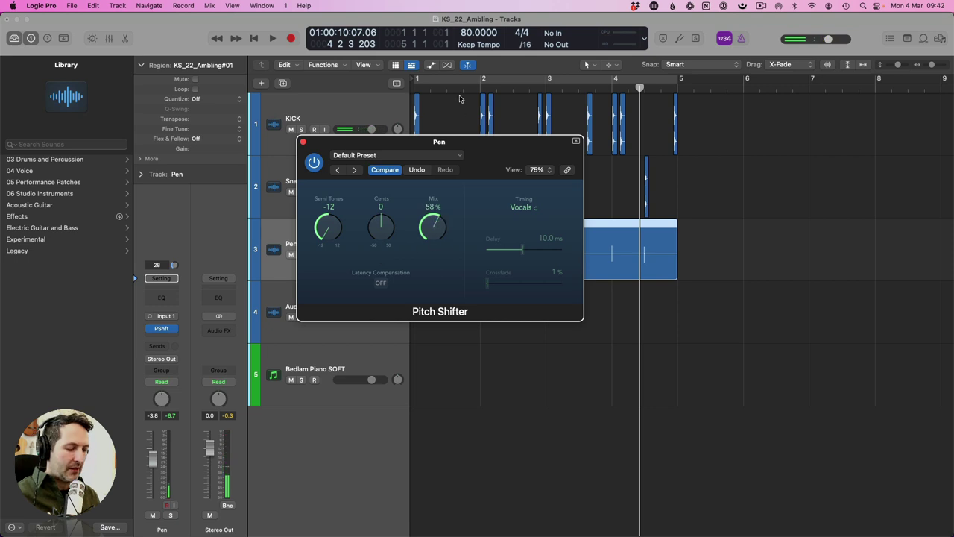
{"action": "key", "text": "Return"}
{"action": "key", "text": "space"}
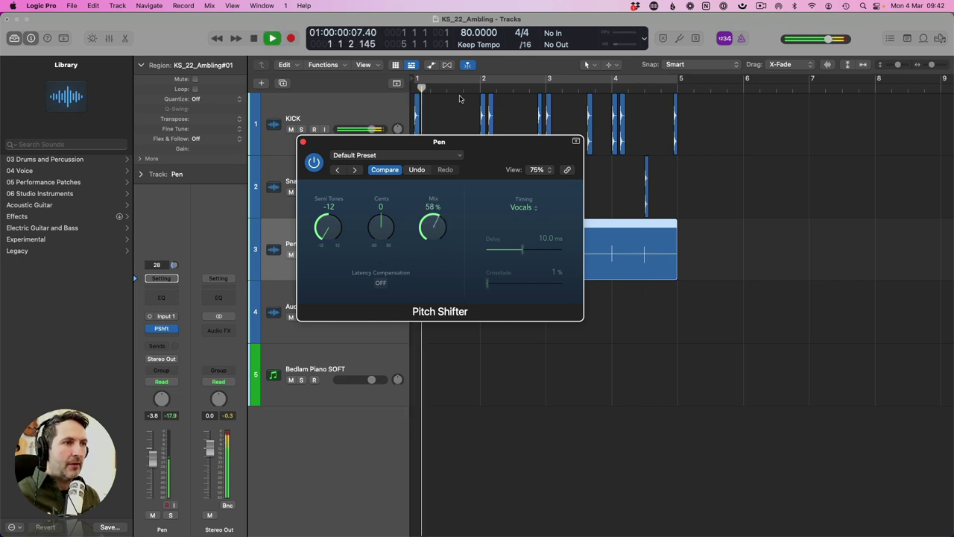
{"action": "left_click", "coordinate": [303, 142]}
{"action": "key", "text": "space"}
{"action": "left_click", "coordinate": [523, 361]}
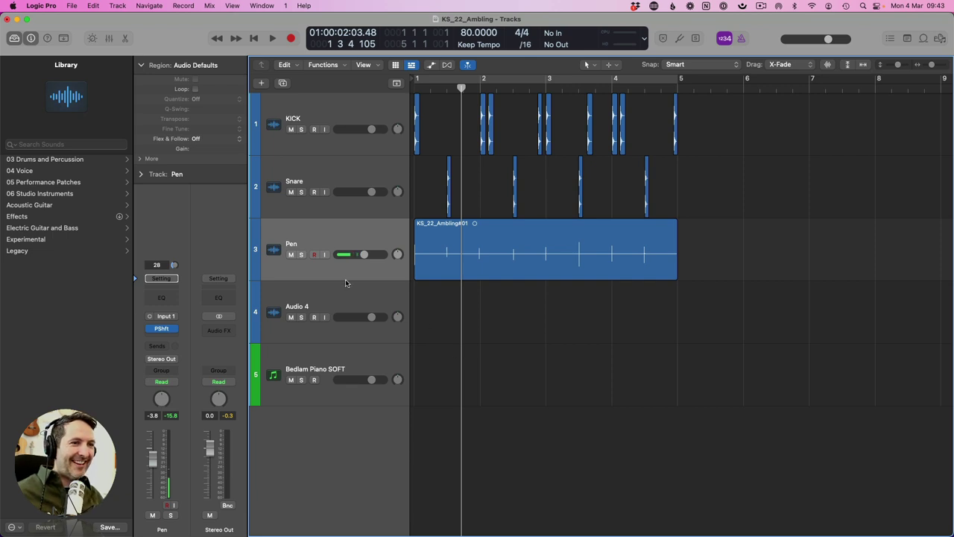
Rename the empty audio track below Pen as Shaker
{"action": "left_click", "coordinate": [332, 298]}
{"action": "double_click", "coordinate": [306, 306]}
{"action": "type", "text": "Sja"}
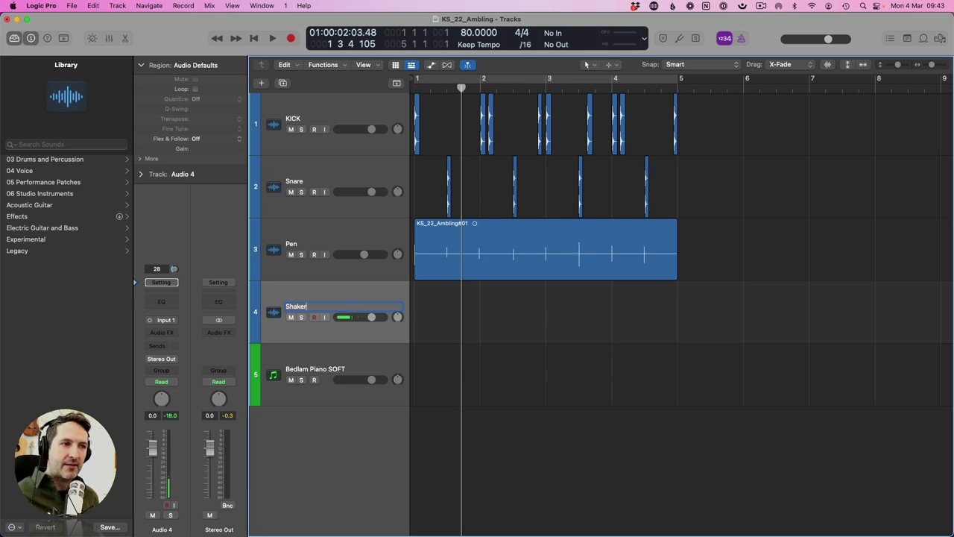
{"action": "key", "text": "Return"}
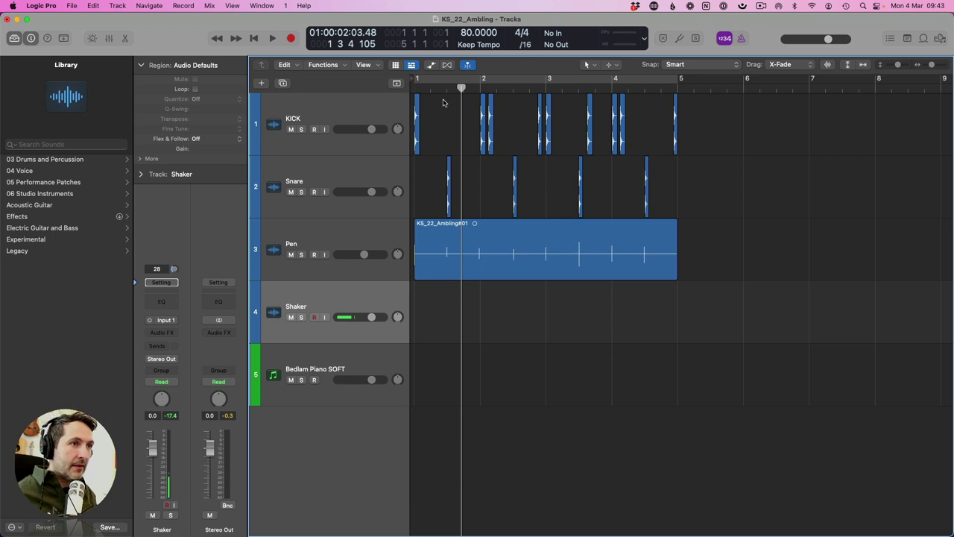
{"action": "left_click_drag", "start_coordinate": [447, 86], "coordinate": [406, 88]}
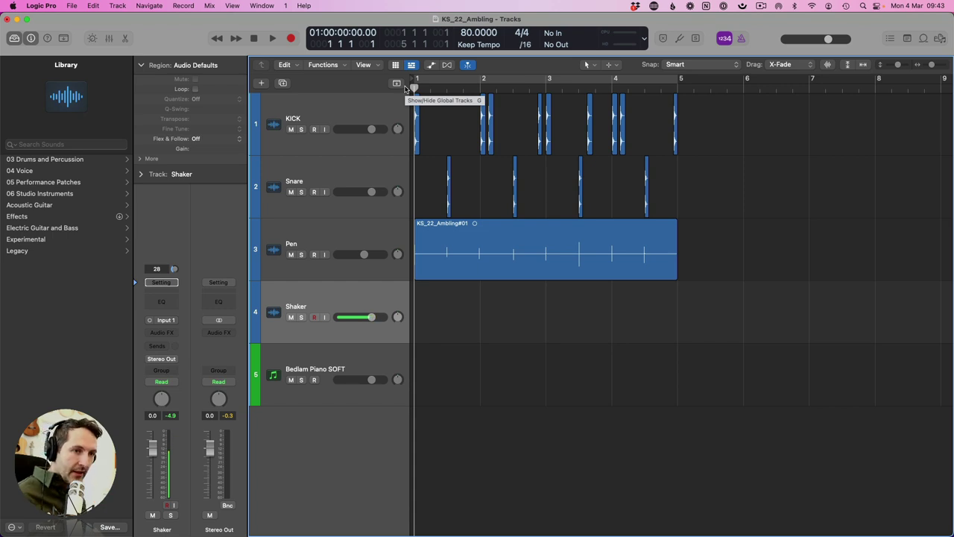
{"action": "key", "text": "r"}
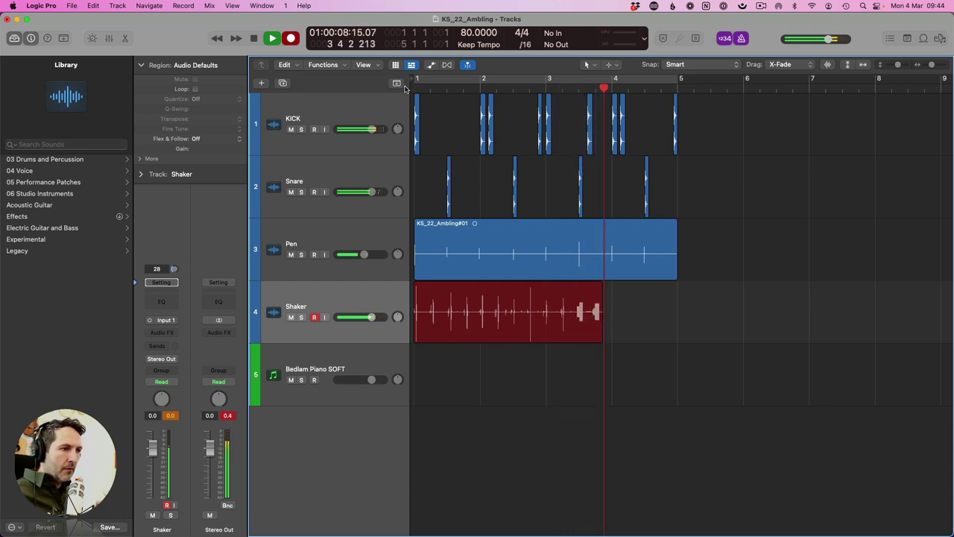
{"action": "key", "text": "space"}
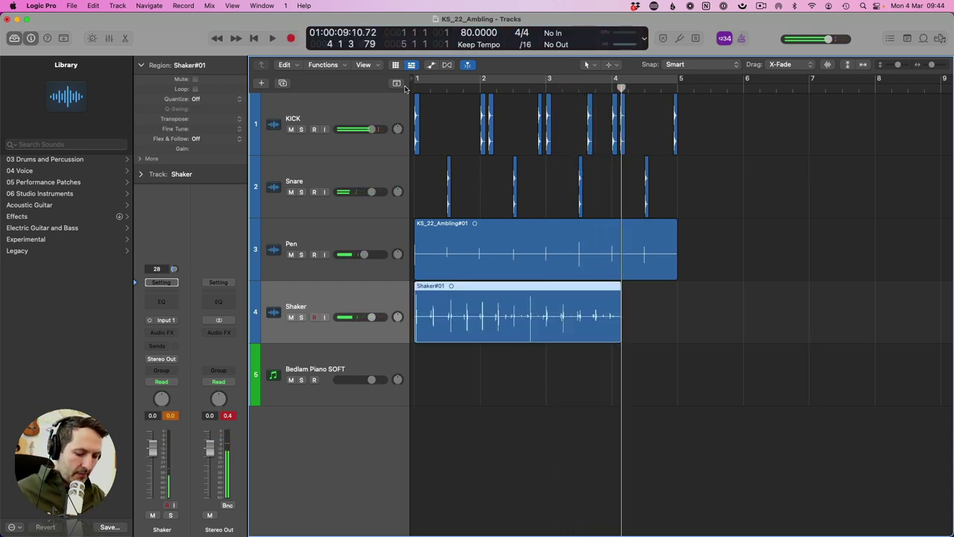
{"action": "key", "text": "Delete"}
{"action": "key", "text": "Return"}
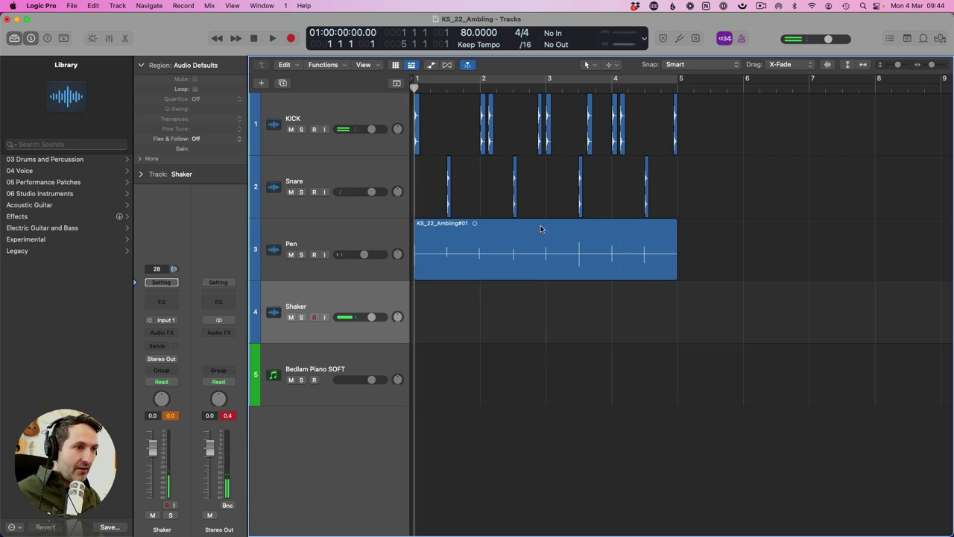
Switch to Apogee Control 2 to check the Analog IN 1 gain, and return to Logic Pro
{"action": "key", "text": "super+Tab"}
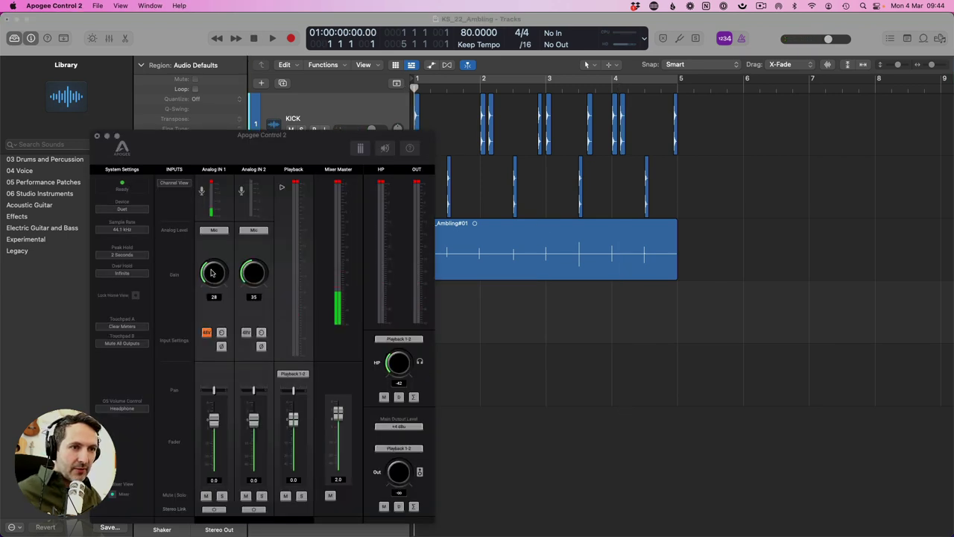
{"action": "left_click_drag", "start_coordinate": [212, 272], "coordinate": [211, 277]}
{"action": "left_click", "coordinate": [557, 339]}
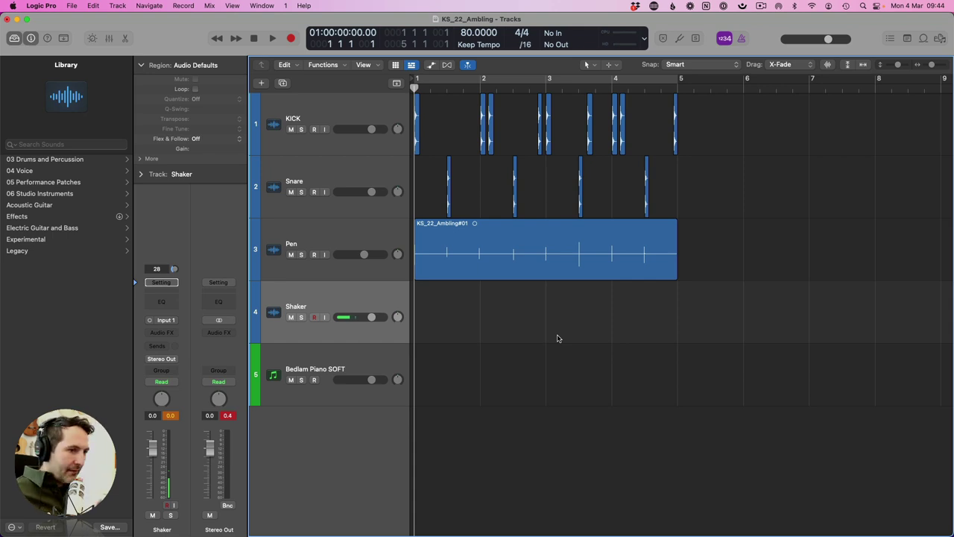
Record a shaker take on the Shaker track from bar 1 to past bar 5 and play it back from the start
{"action": "key", "text": "r"}
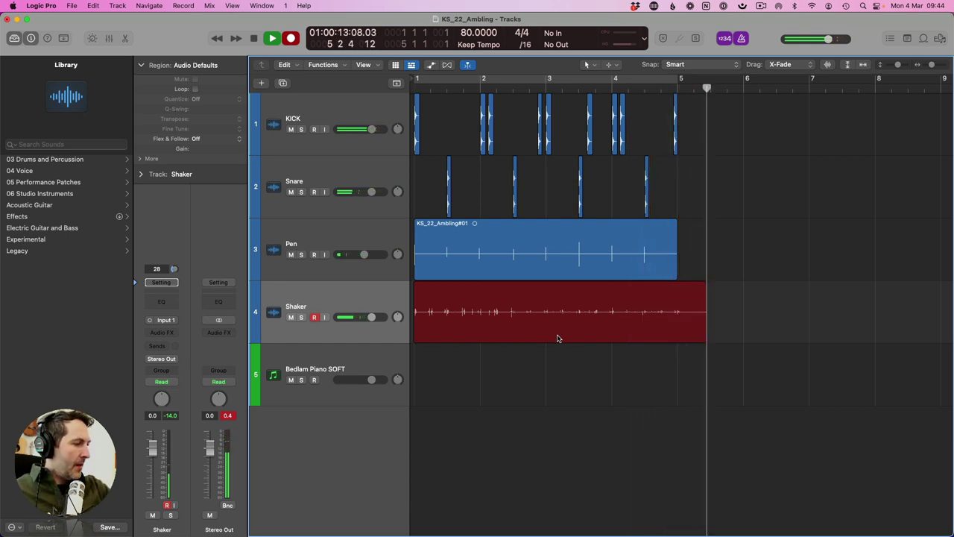
{"action": "key", "text": "space"}
{"action": "key", "text": "Return"}
{"action": "key", "text": "space"}
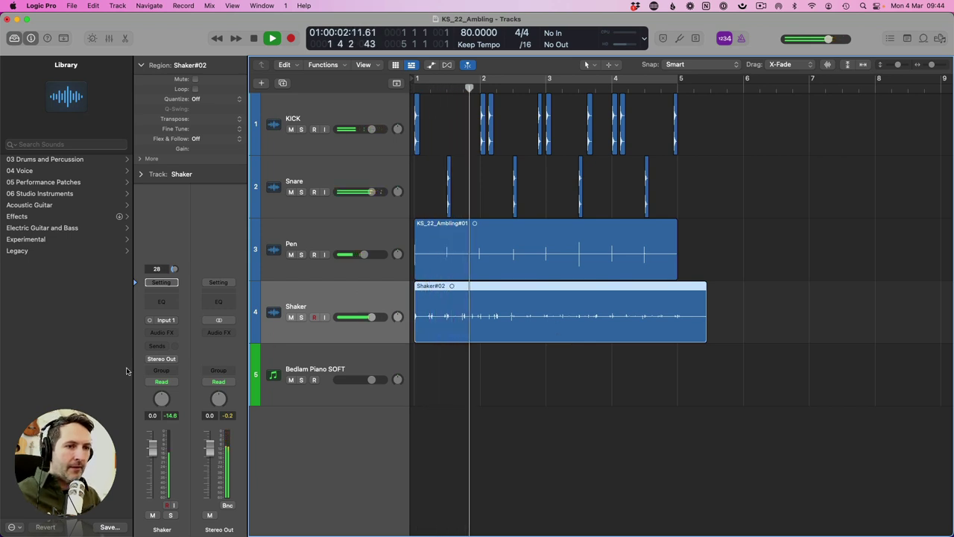
Insert a mono Pitch Shifter on the Shaker track, set to -10 semitones with a 100% mix
{"action": "left_click", "coordinate": [162, 331]}
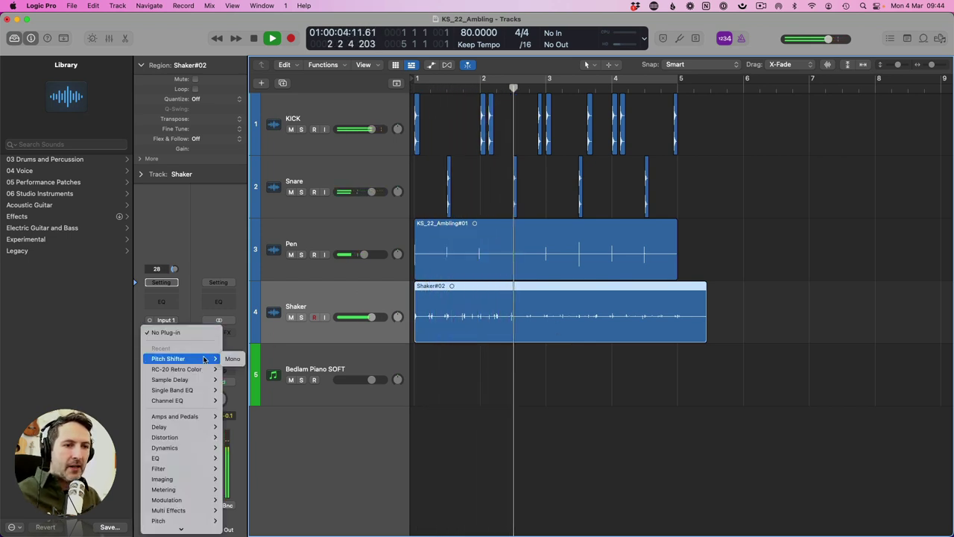
{"action": "left_click", "coordinate": [231, 359]}
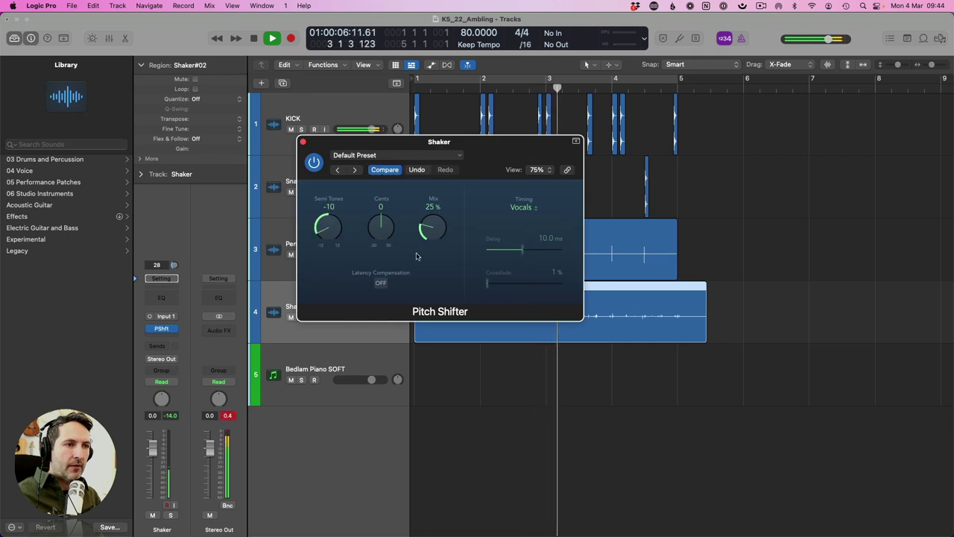
{"action": "left_click_drag", "start_coordinate": [433, 227], "coordinate": [433, 190]}
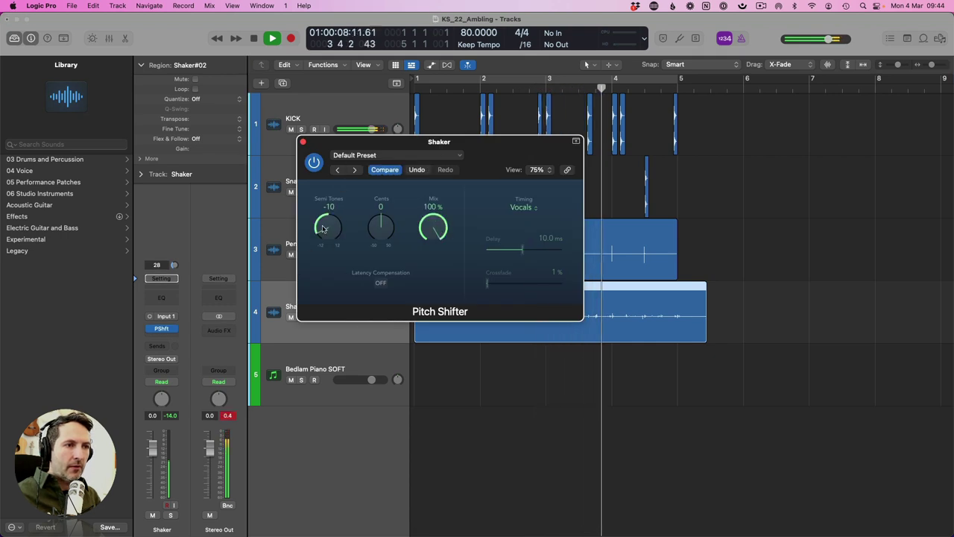
{"action": "left_click", "coordinate": [303, 141]}
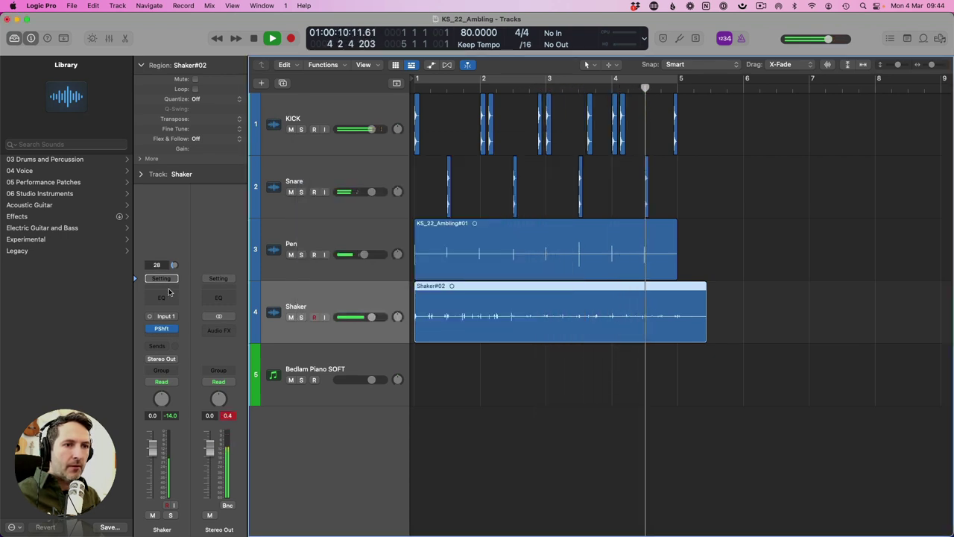
Add a Channel EQ to the Shaker track with the high shelf at 4120 Hz and -20.4 dB, and play the beat from the start
{"action": "left_click", "coordinate": [161, 296]}
{"action": "key", "text": "space"}
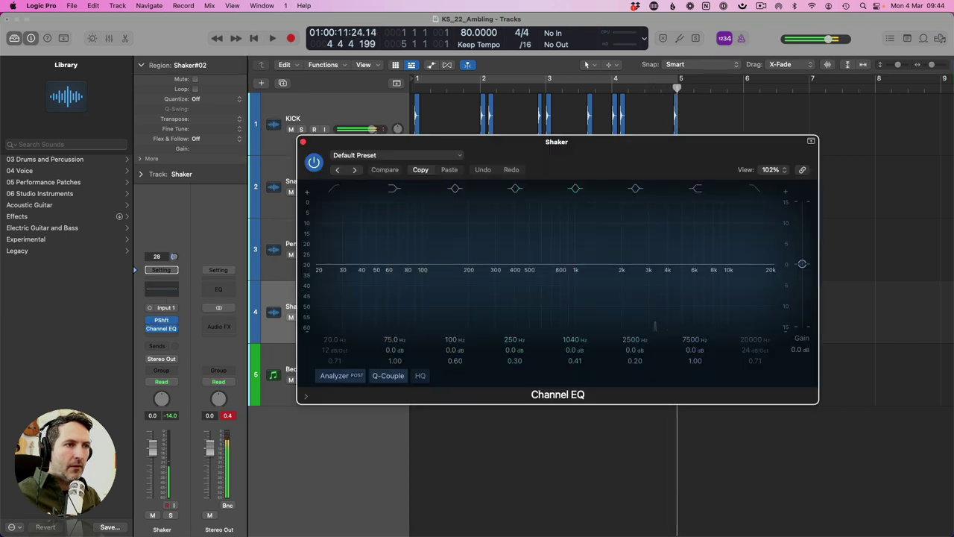
{"action": "key", "text": "Return"}
{"action": "key", "text": "space"}
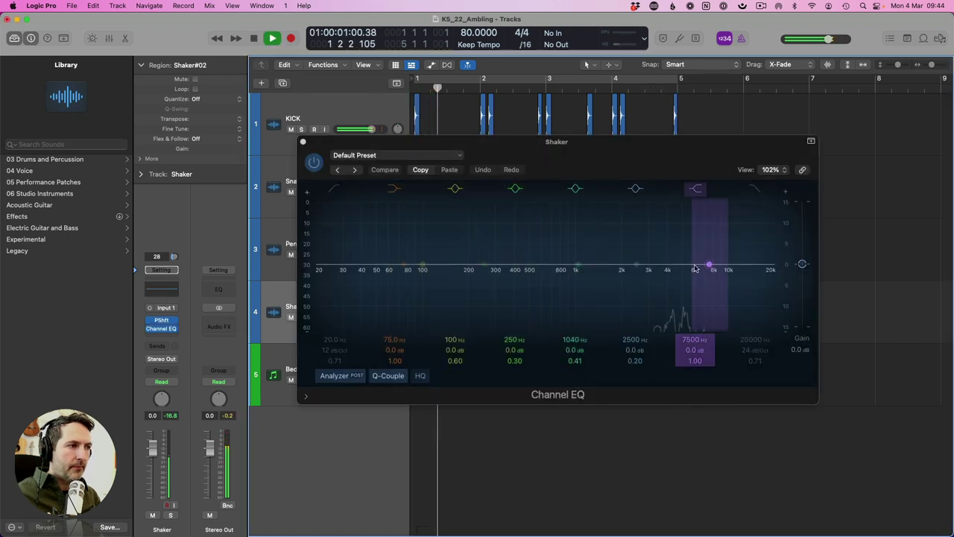
{"action": "left_click_drag", "start_coordinate": [693, 267], "coordinate": [667, 375]}
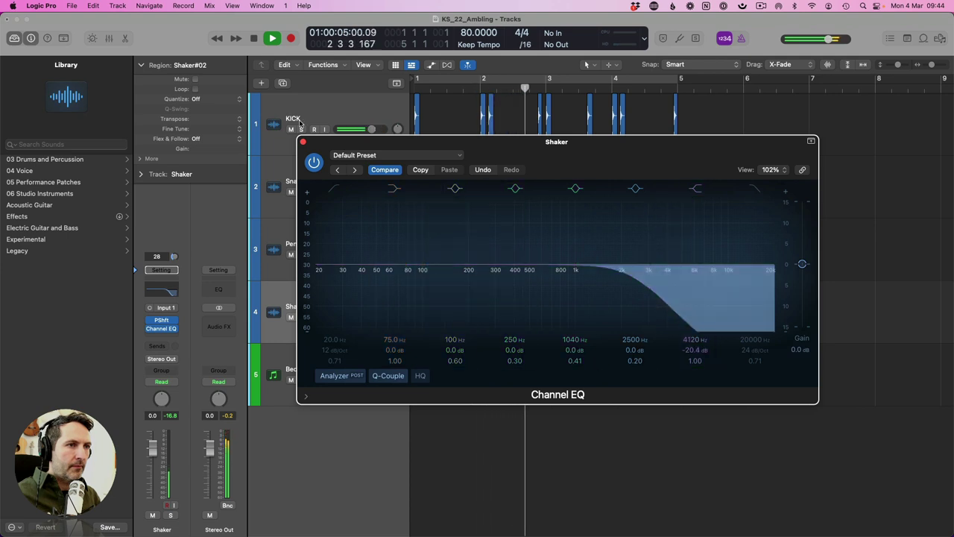
{"action": "left_click", "coordinate": [302, 141]}
{"action": "left_click", "coordinate": [465, 145]}
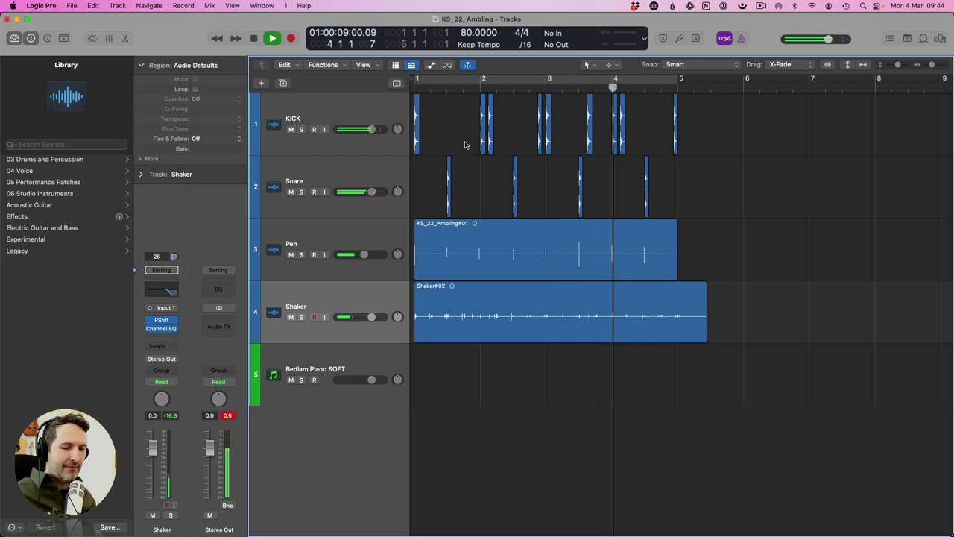
{"action": "key", "text": "space"}
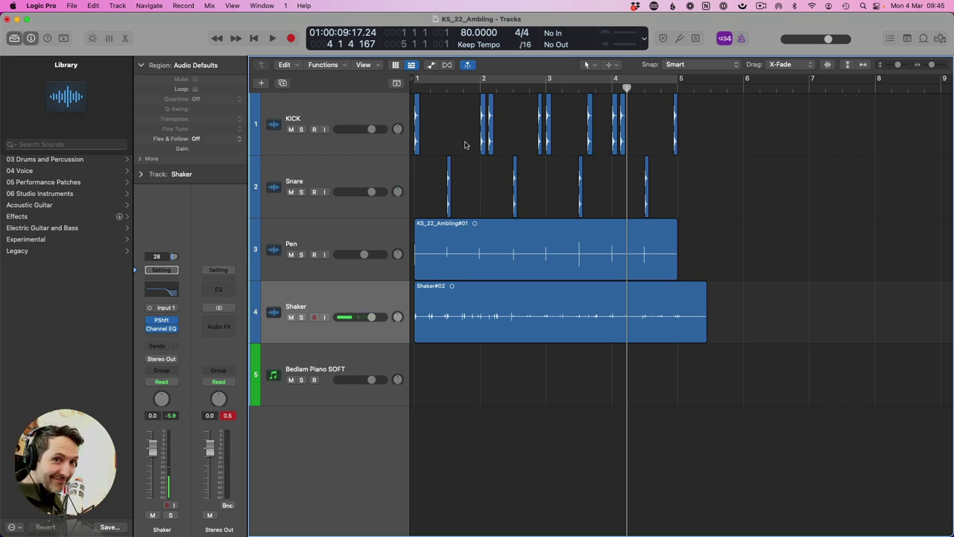
Add a new audio track directly below the Shaker track, above Bedlam Piano SOFT
{"action": "left_click", "coordinate": [364, 396]}
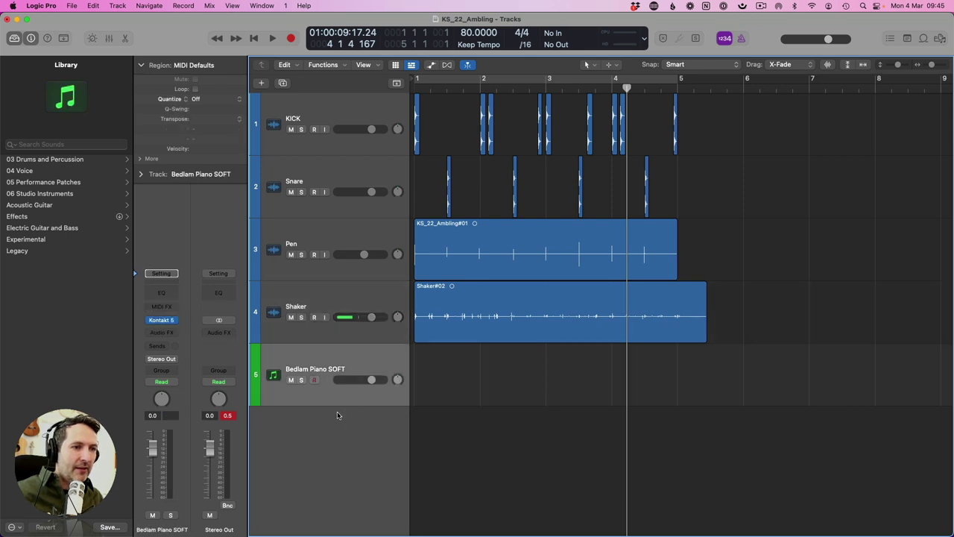
{"action": "key", "text": "Up"}
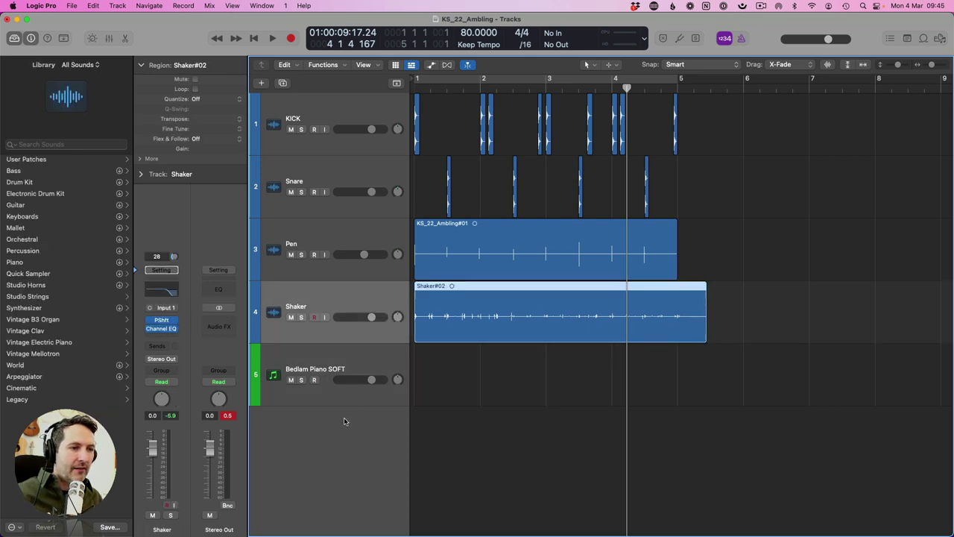
{"action": "double_click", "coordinate": [334, 423]}
{"action": "left_click_drag", "start_coordinate": [334, 423], "coordinate": [334, 372]}
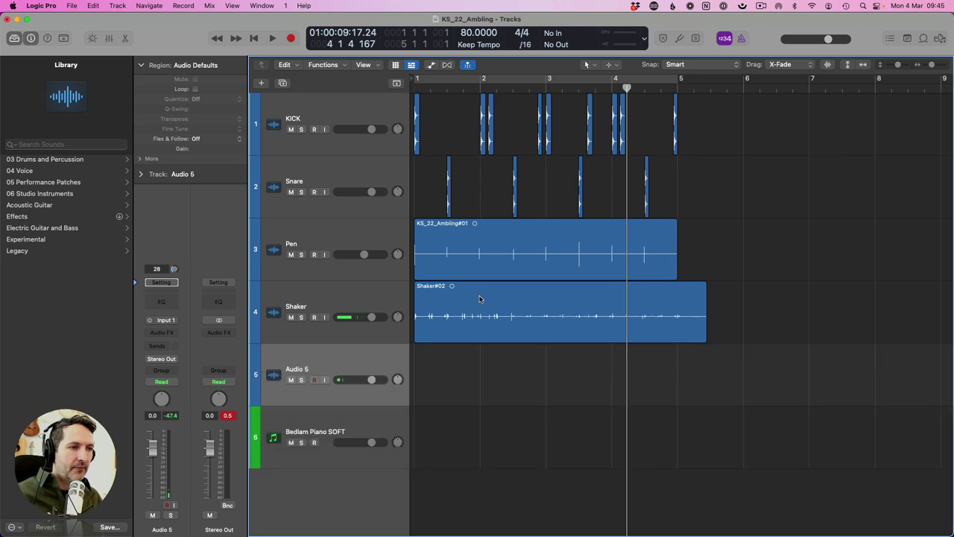
Record a whoosh take on the new Audio 5 track from bar 2 to bar 4
{"action": "left_click", "coordinate": [485, 88]}
{"action": "key", "text": "space"}
{"action": "key", "text": "space"}
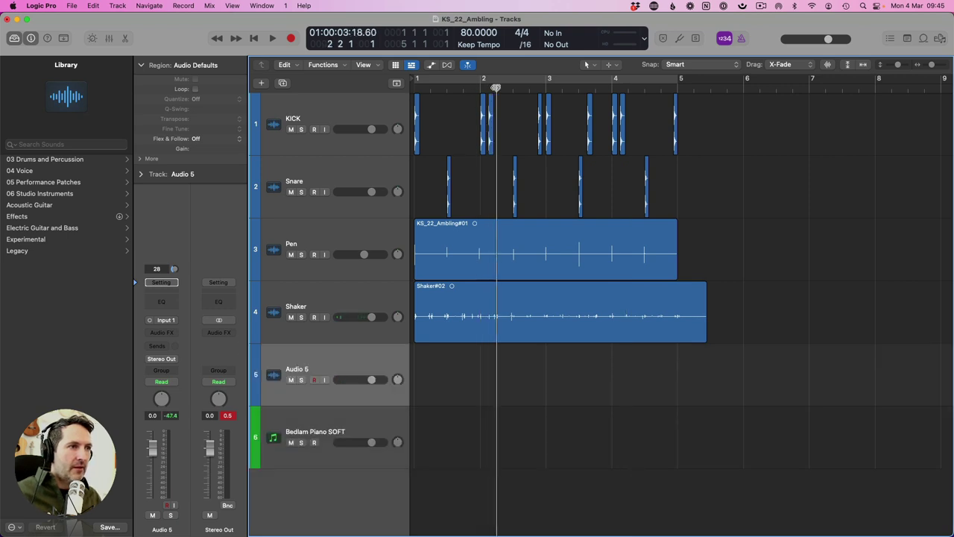
{"action": "key", "text": "space"}
{"action": "key", "text": "r"}
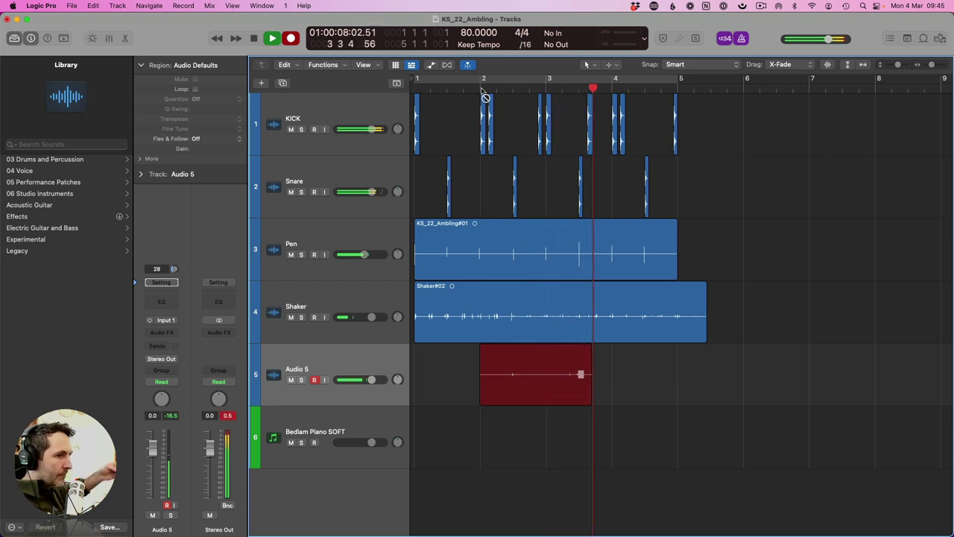
{"action": "key", "text": "space"}
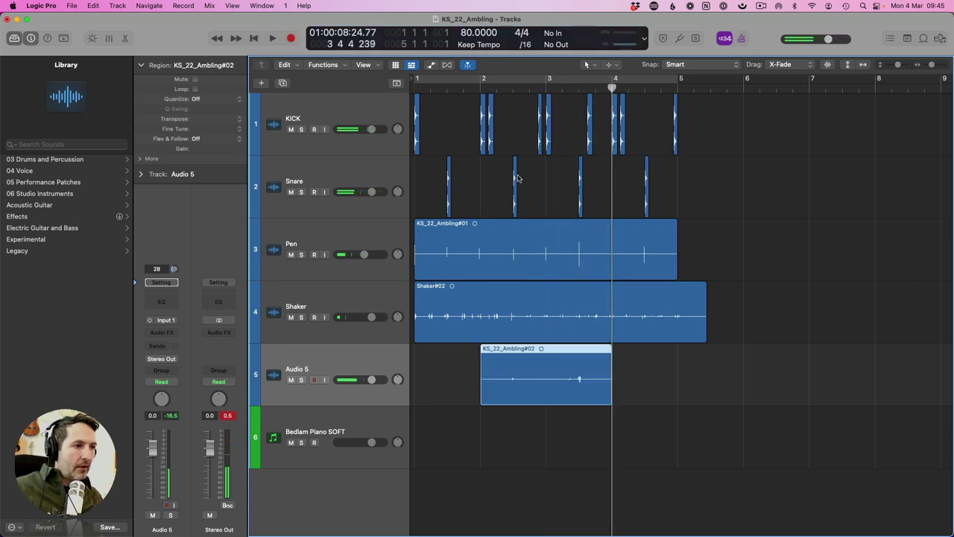
Normalize the Audio 5 recording in the audio file editor, and play it back from just before bar 2 beat 3
{"action": "double_click", "coordinate": [553, 385]}
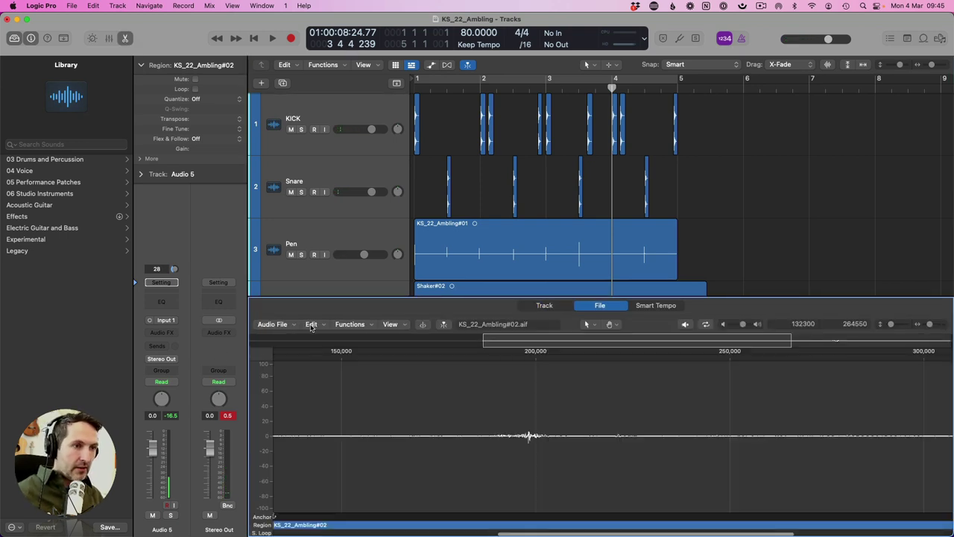
{"action": "left_click", "coordinate": [348, 325]}
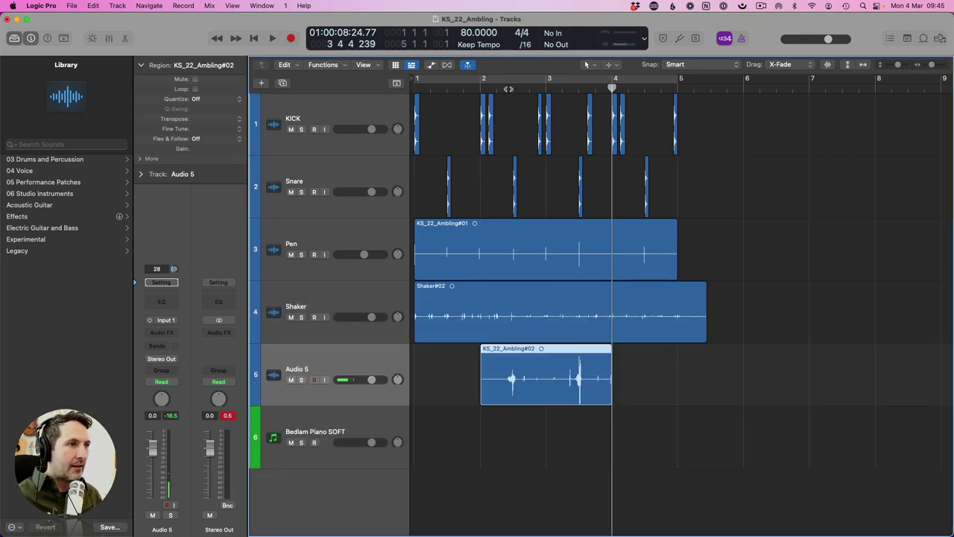
{"action": "left_click", "coordinate": [509, 89]}
{"action": "key", "text": "space"}
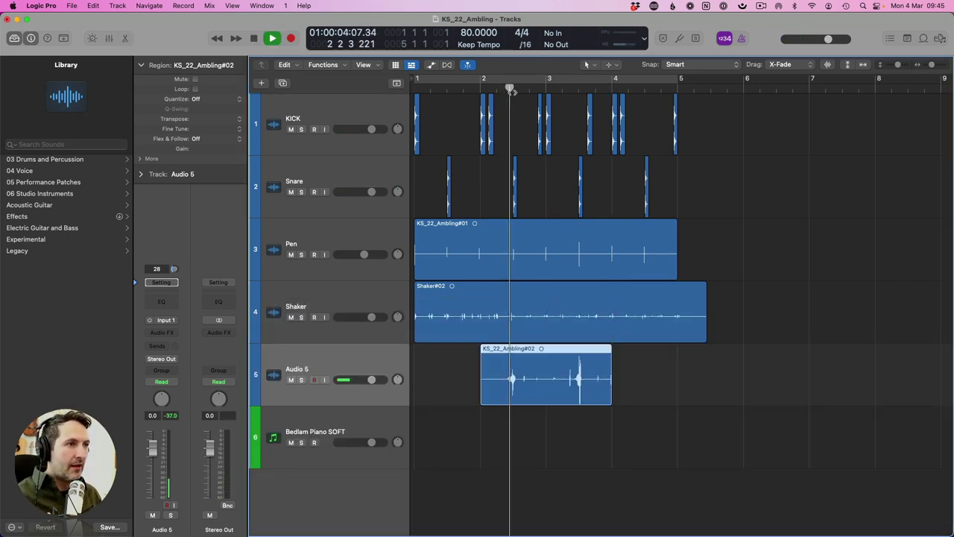
{"action": "key", "text": "space"}
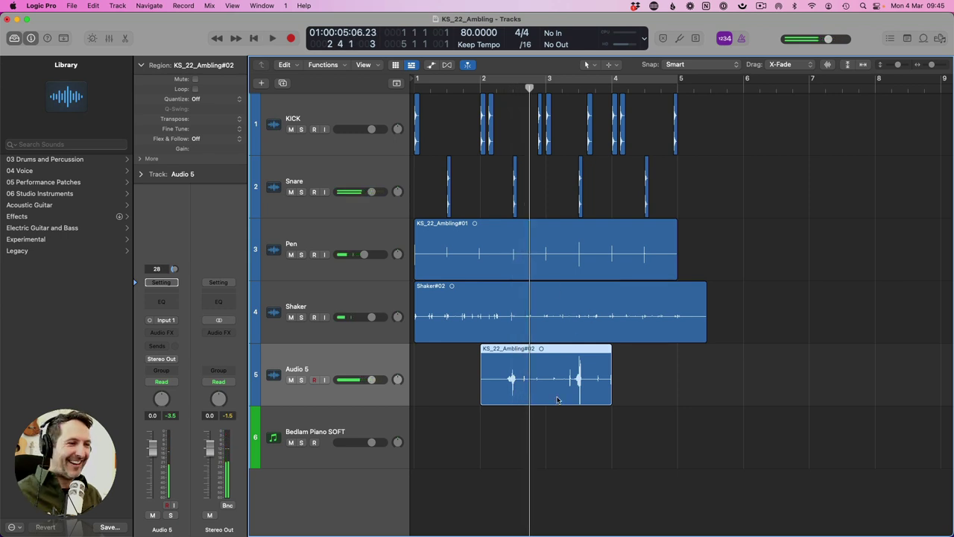
Cut out the whoosh around bar 2 beat 3 on Audio 5 and delete the audio before it
{"action": "scroll", "coordinate": [514, 343], "scroll_direction": "up", "scroll_amount": 3}
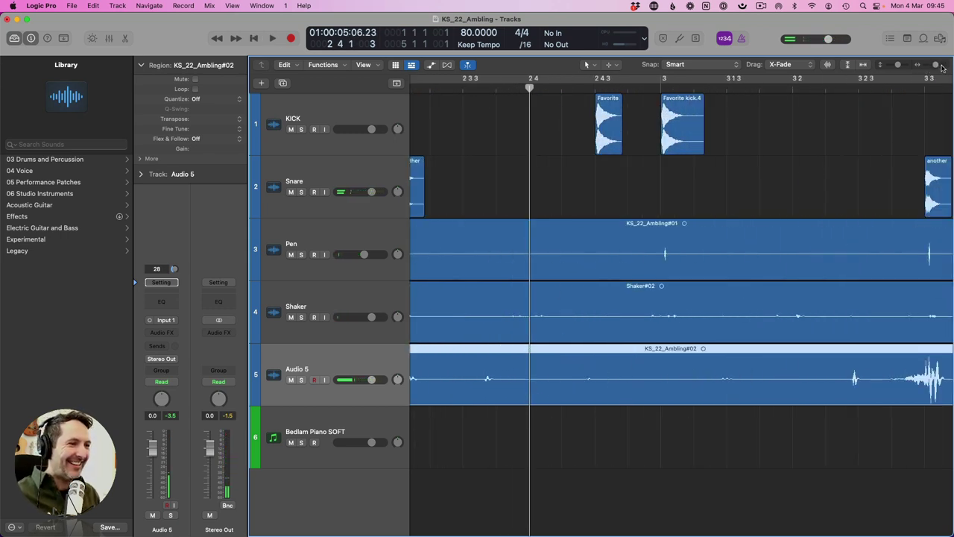
{"action": "scroll", "coordinate": [522, 344], "scroll_direction": "up", "scroll_amount": 3}
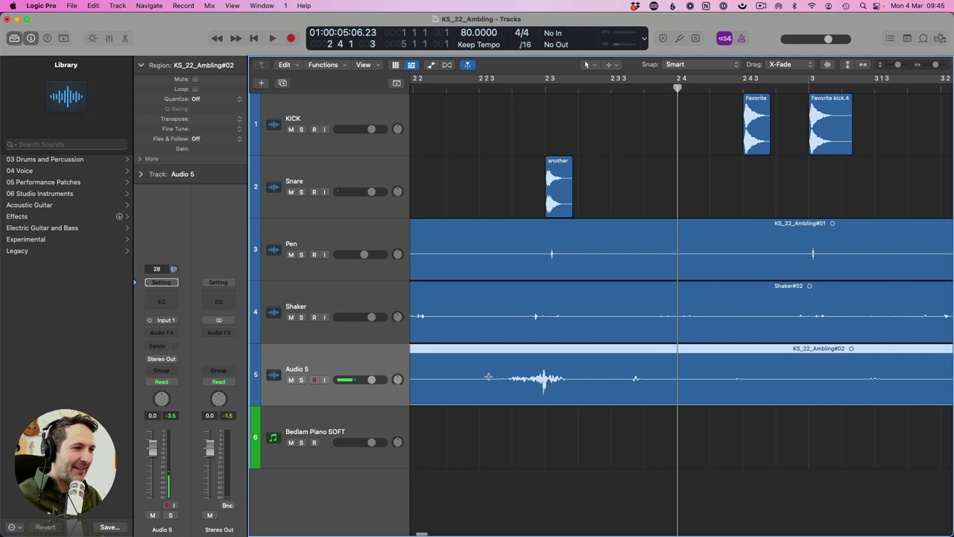
{"action": "left_click_drag", "start_coordinate": [488, 377], "coordinate": [589, 377]}
{"action": "left_click", "coordinate": [537, 376]}
{"action": "left_click", "coordinate": [479, 378]}
{"action": "key", "text": "Delete"}
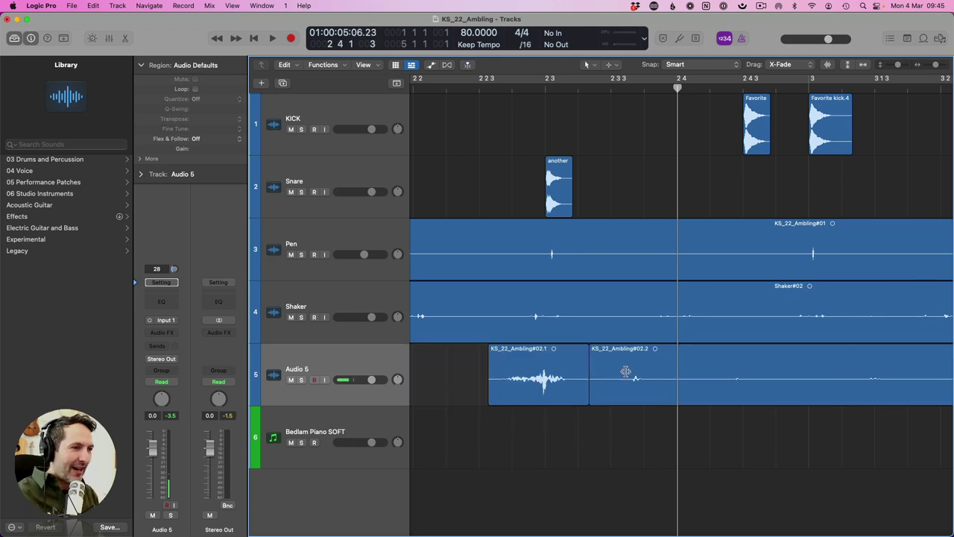
Split the remaining Audio 5 take at 2 4 and 2 4 3, and delete the two pieces following the first whoosh
{"action": "left_click_drag", "start_coordinate": [669, 376], "coordinate": [743, 376]}
{"action": "left_click", "coordinate": [692, 373]}
{"action": "left_click", "coordinate": [628, 377]}
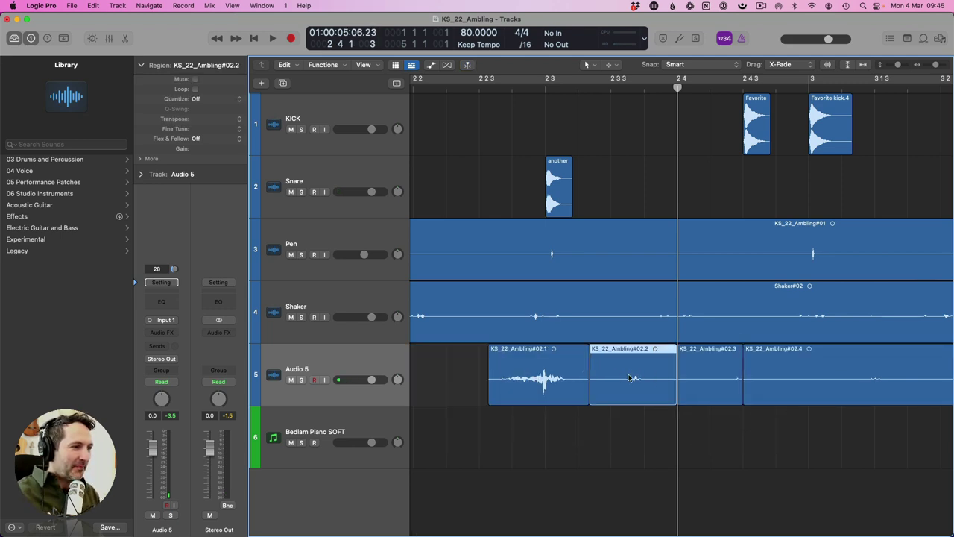
{"action": "key", "text": "Delete"}
{"action": "key", "text": "Delete"}
Add a Channel EQ to Audio 5 with a 12 dB/Oct low cut at 372 Hz, and play back the first whoosh
{"action": "left_click", "coordinate": [548, 84]}
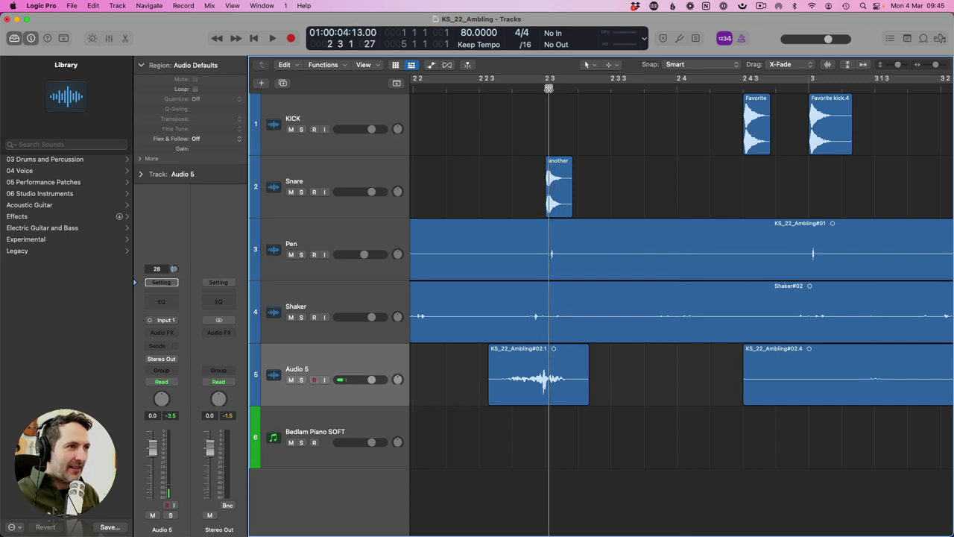
{"action": "left_click", "coordinate": [546, 86]}
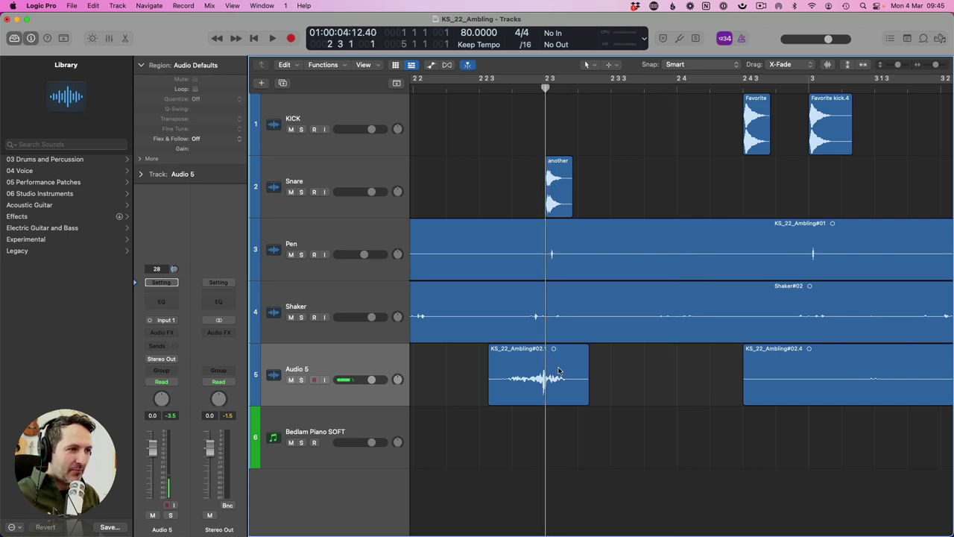
{"action": "left_click", "coordinate": [360, 368]}
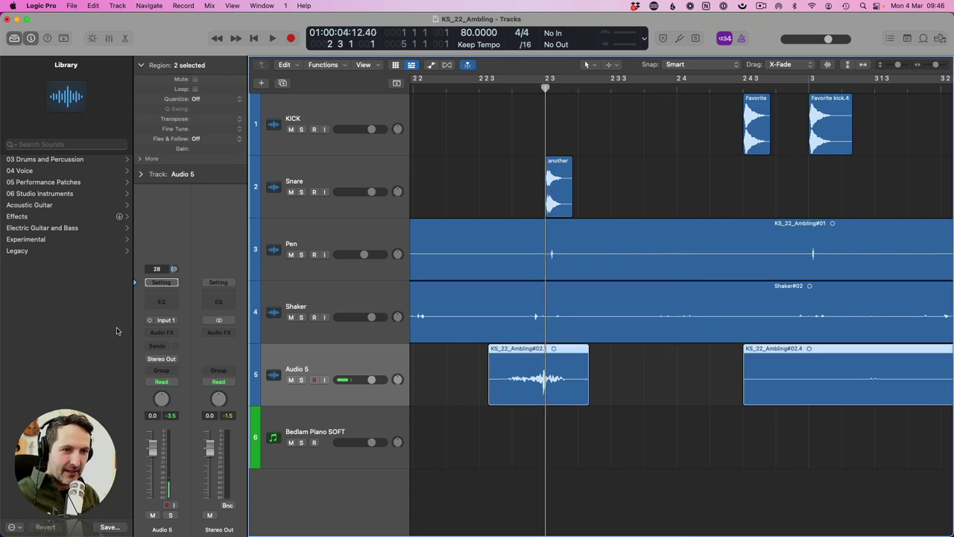
{"action": "left_click", "coordinate": [162, 307]}
{"action": "key", "text": "space"}
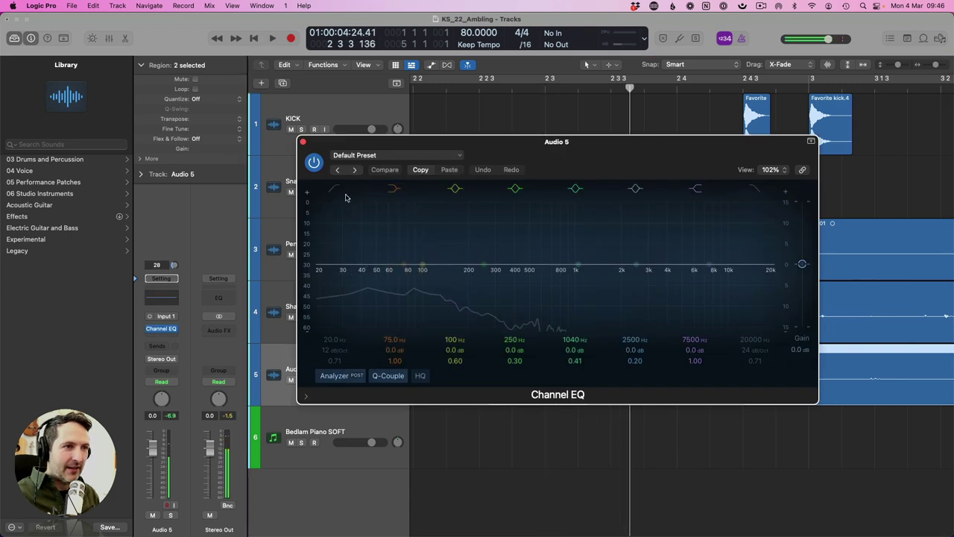
{"action": "left_click_drag", "start_coordinate": [328, 266], "coordinate": [509, 264]}
{"action": "left_click", "coordinate": [496, 90]}
{"action": "key", "text": "space"}
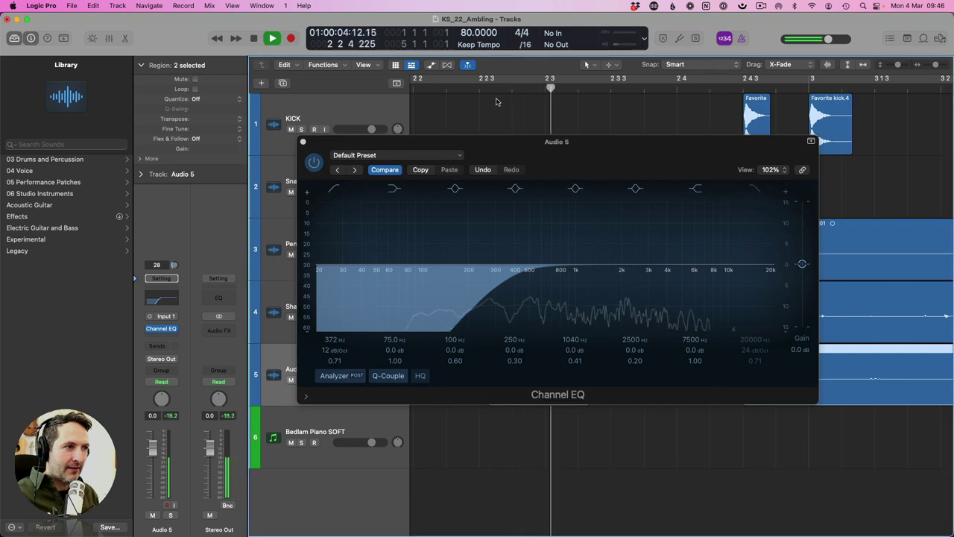
{"action": "key", "text": "space"}
{"action": "left_click", "coordinate": [302, 141]}
Play the second whoosh around bar 3 beat 3 on Audio 5, cut it out, and delete the pieces on both sides
{"action": "key", "text": "z"}
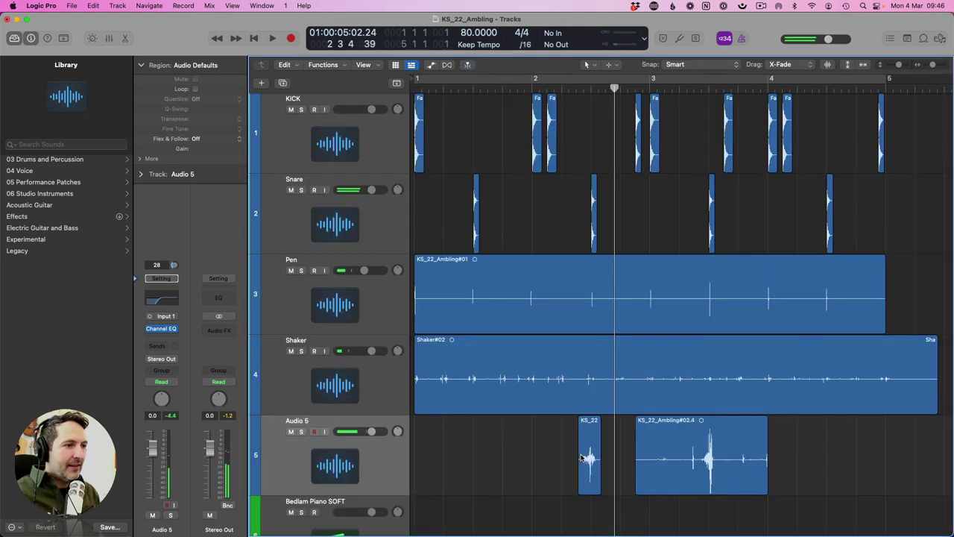
{"action": "left_click", "coordinate": [685, 453]}
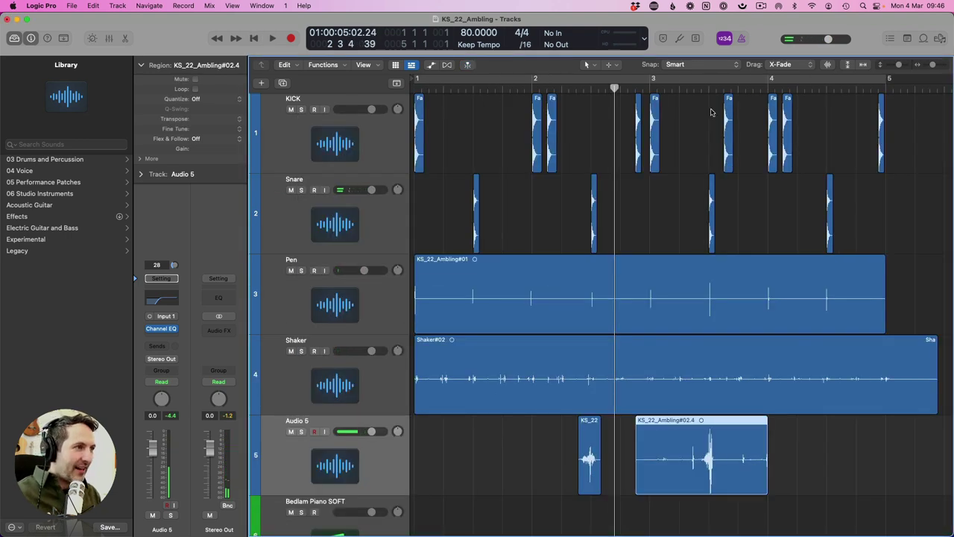
{"action": "left_click", "coordinate": [700, 87]}
{"action": "key", "text": "space"}
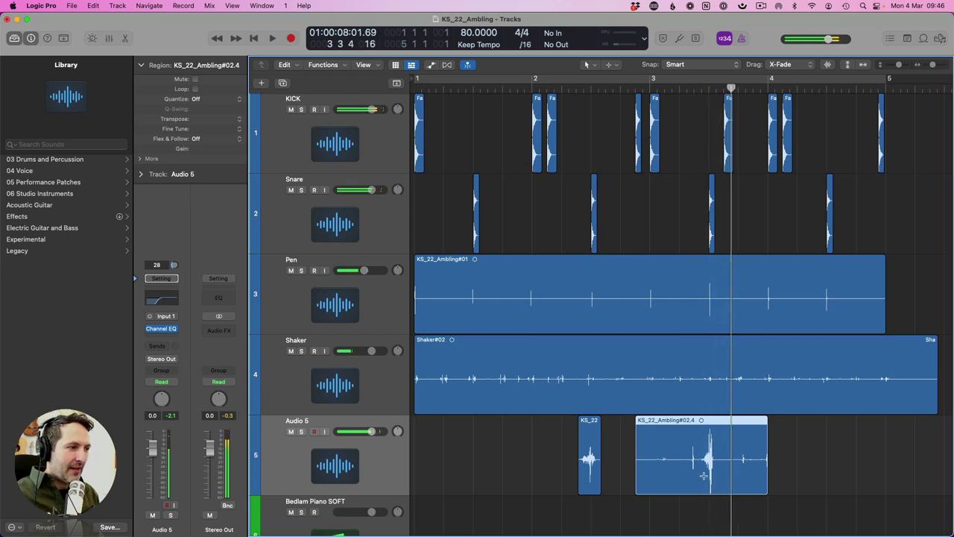
{"action": "left_click_drag", "start_coordinate": [700, 465], "coordinate": [724, 463]}
{"action": "left_click", "coordinate": [718, 462]}
{"action": "left_click", "coordinate": [669, 457]}
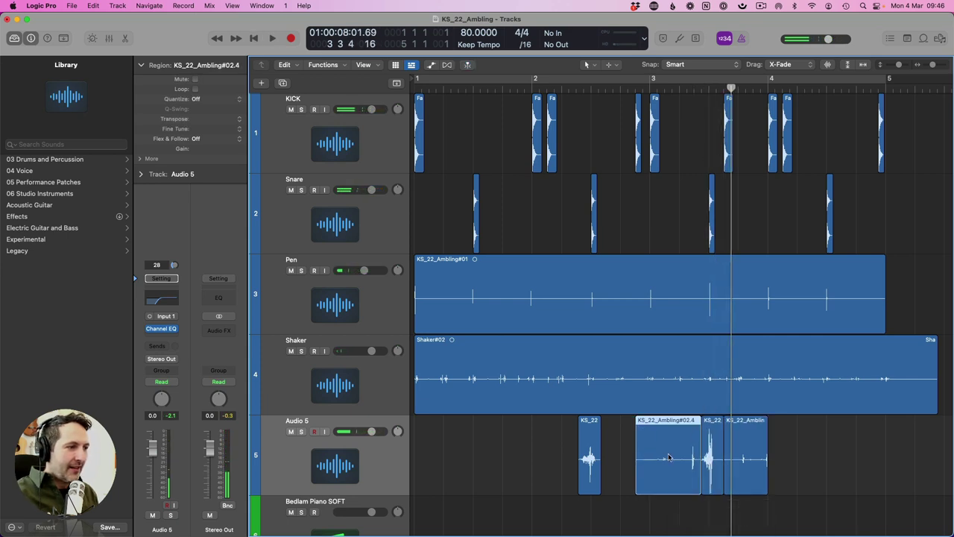
{"action": "key", "text": "Delete"}
{"action": "key", "text": "Delete"}
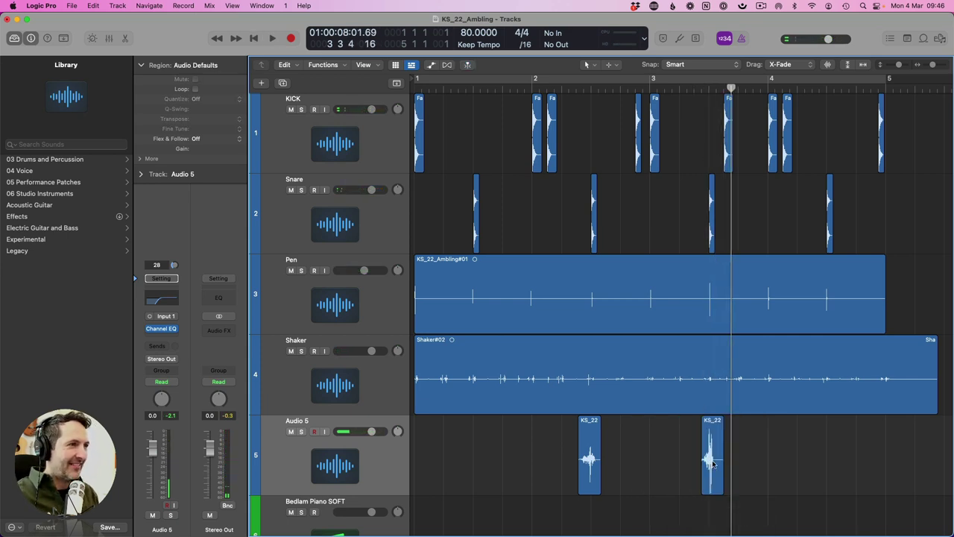
Move the second whoosh to the snare hit at bar 4 beat 3 and play the beat from the start
{"action": "left_click_drag", "start_coordinate": [712, 464], "coordinate": [830, 462]}
{"action": "left_click_drag", "start_coordinate": [473, 86], "coordinate": [412, 85]}
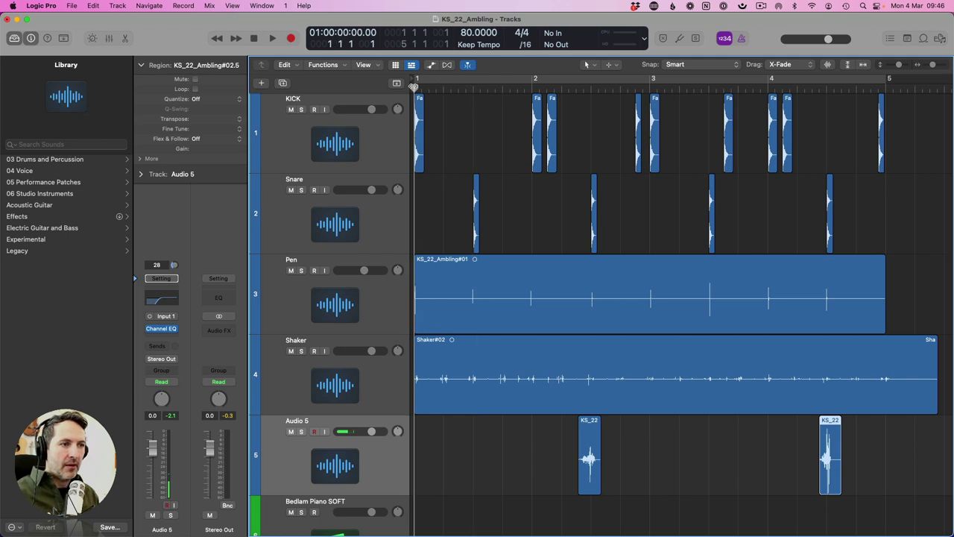
{"action": "key", "text": "space"}
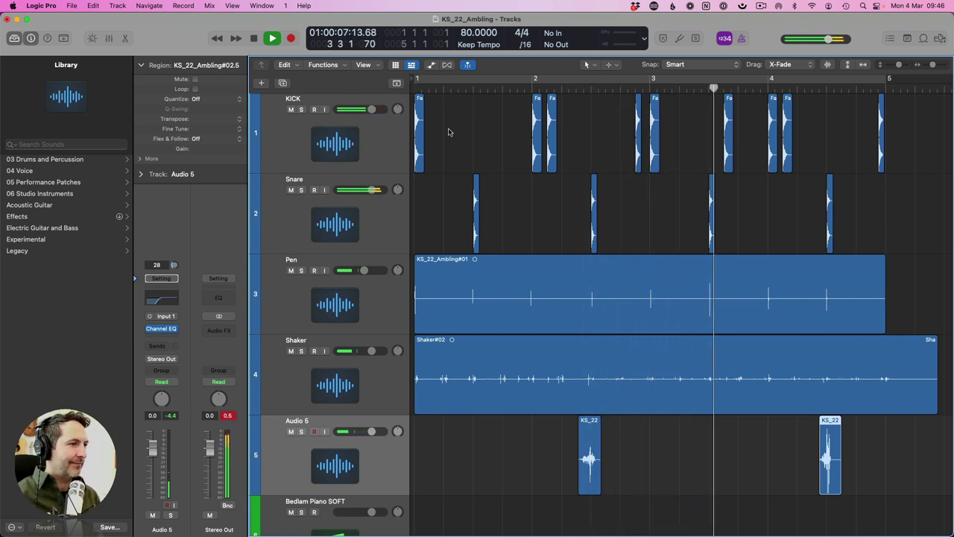
{"action": "scroll", "coordinate": [447, 132], "scroll_direction": "down", "scroll_amount": 1}
{"action": "scroll", "coordinate": [483, 207], "scroll_direction": "down", "scroll_amount": 2}
{"action": "scroll", "coordinate": [483, 216], "scroll_direction": "up", "scroll_amount": 3}
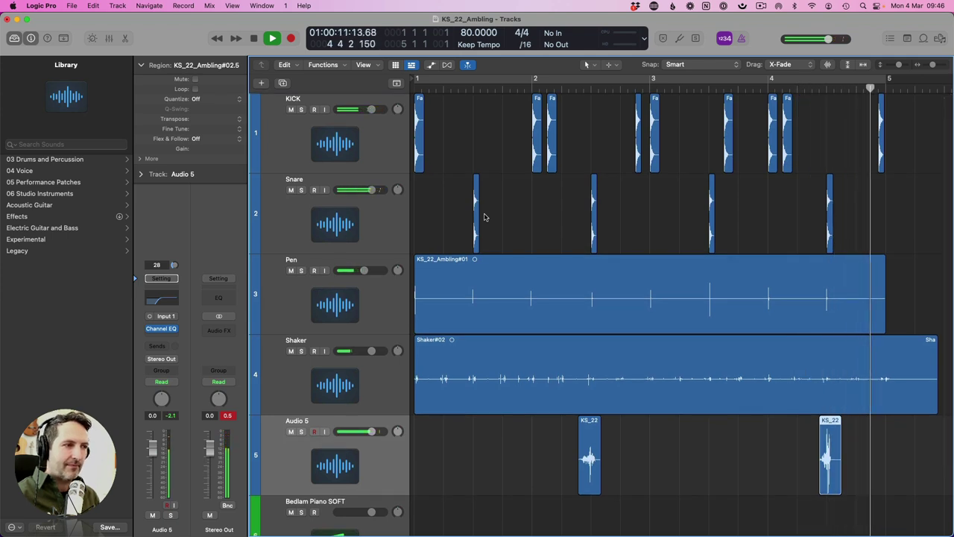
{"action": "key", "text": "space"}
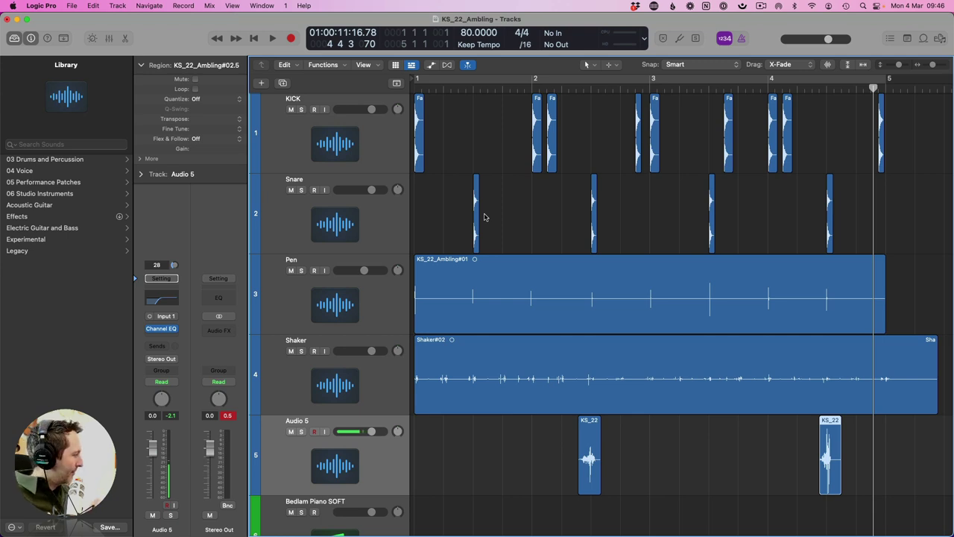
{"action": "key", "text": "Return"}
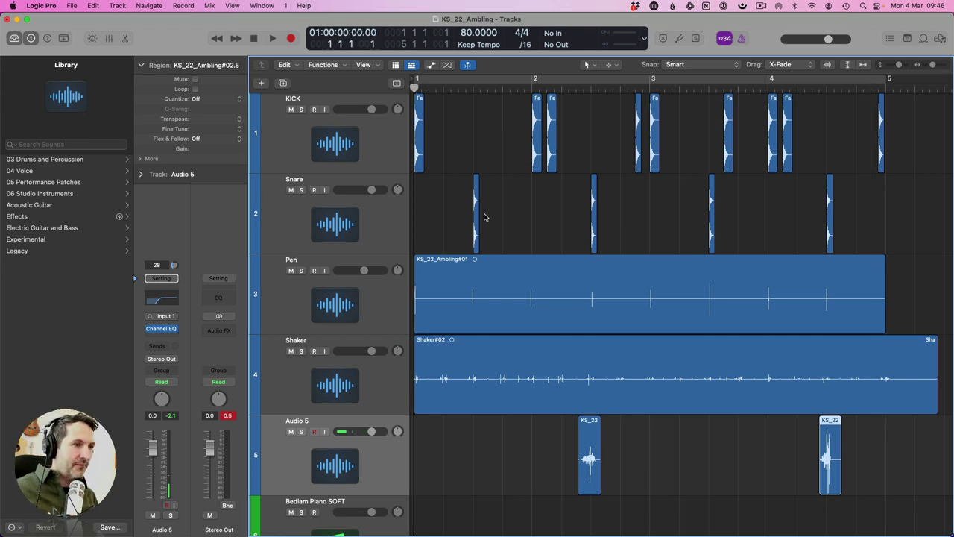
Rename the Audio 5 track to "Snare Whooosh Thingy" and add a new audio track directly below it
{"action": "scroll", "coordinate": [366, 437], "scroll_direction": "down", "scroll_amount": 3}
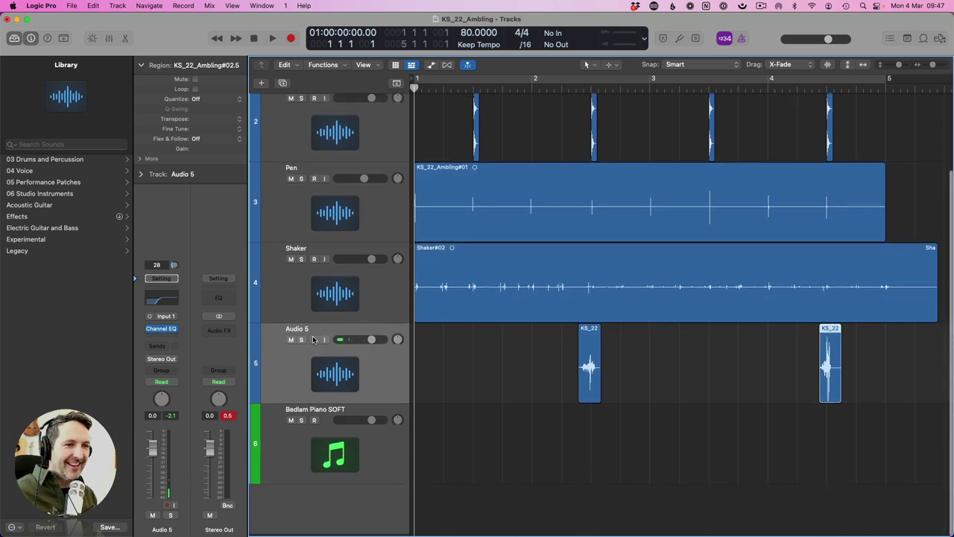
{"action": "double_click", "coordinate": [307, 333]}
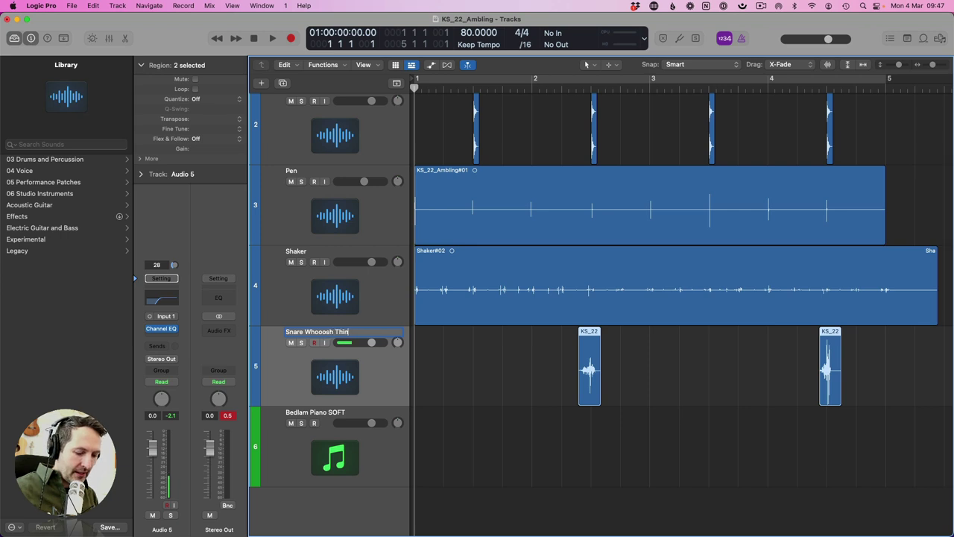
{"action": "double_click", "coordinate": [315, 513]}
{"action": "left_click_drag", "start_coordinate": [316, 513], "coordinate": [321, 418]}
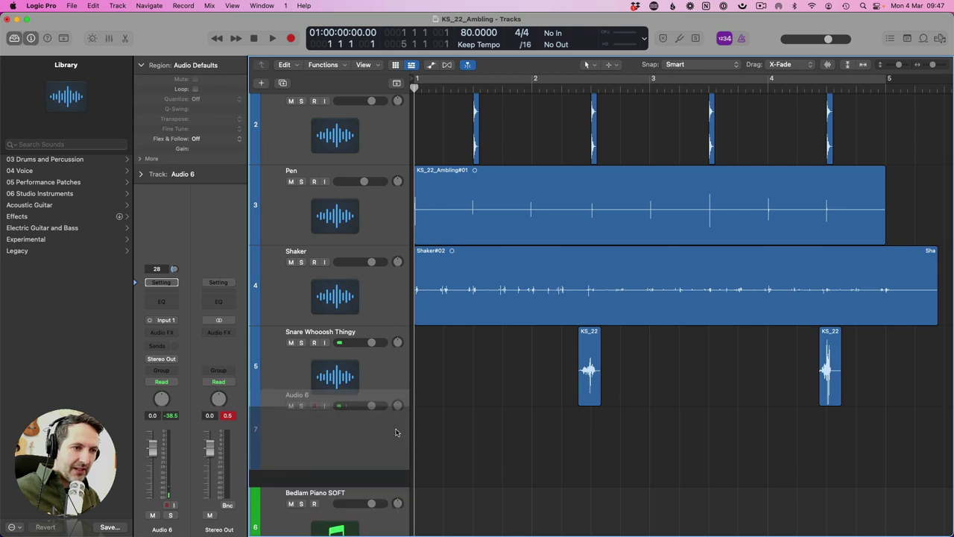
Record a percussion take on the Audio 6 track from bar 1 to just past bar 5
{"action": "scroll", "coordinate": [559, 438], "scroll_direction": "down", "scroll_amount": 1}
{"action": "key", "text": "r"}
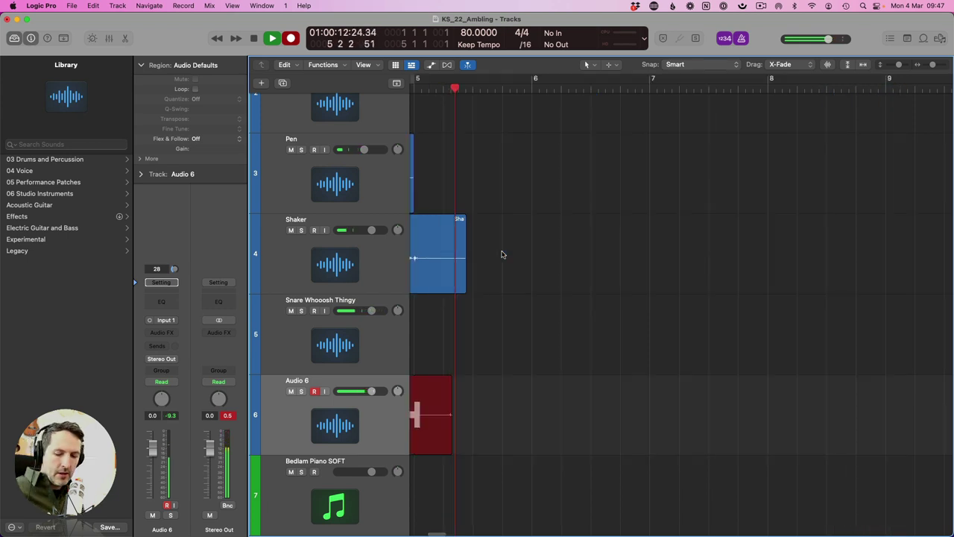
{"action": "key", "text": "space"}
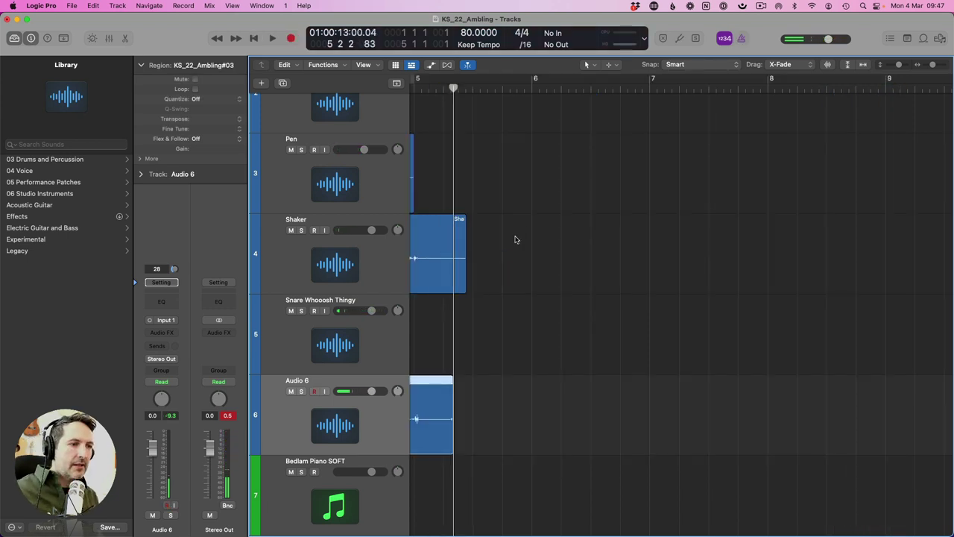
{"action": "scroll", "coordinate": [515, 239], "scroll_direction": "left", "scroll_amount": 10}
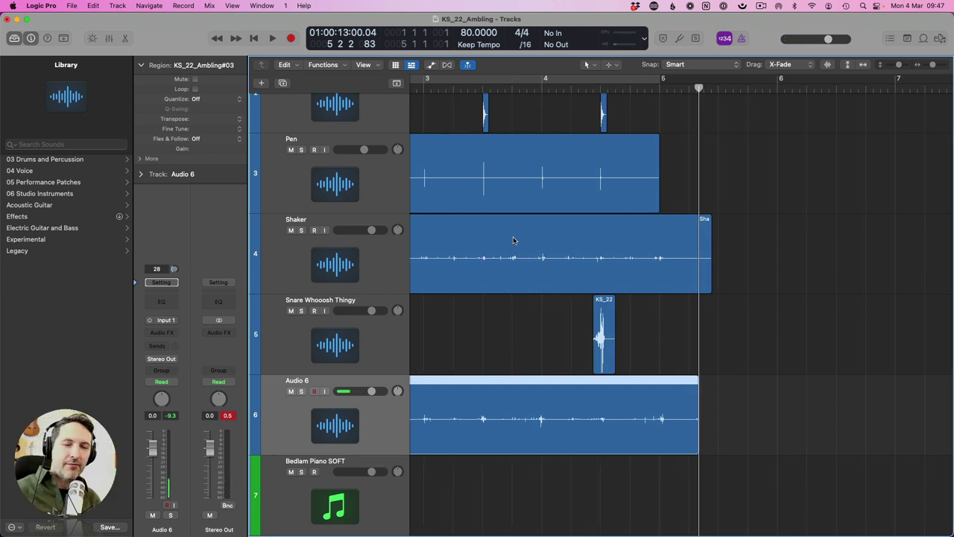
Play the beat from the start and insert a mono Single Band EQ on the Audio 6 track
{"action": "scroll", "coordinate": [573, 301], "scroll_direction": "left", "scroll_amount": 10}
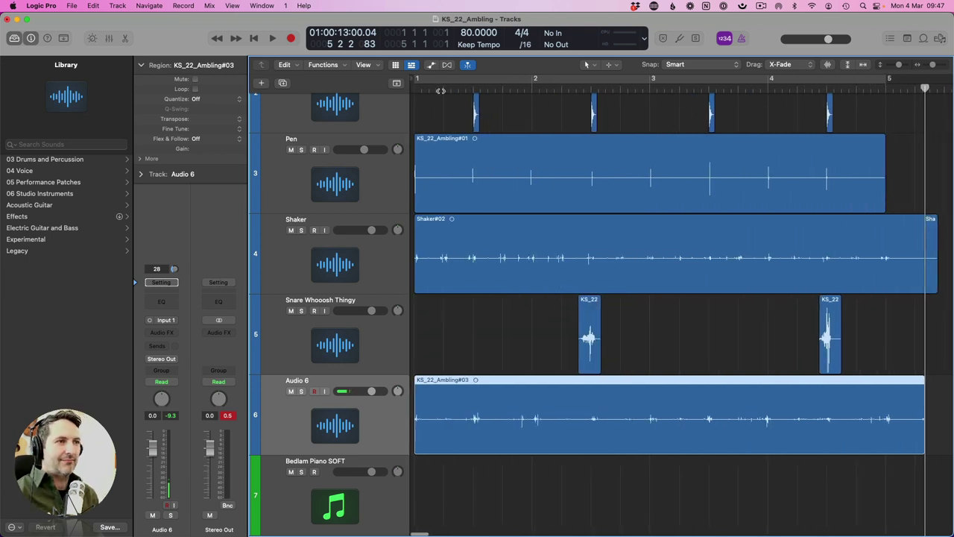
{"action": "key", "text": "Return"}
{"action": "key", "text": "space"}
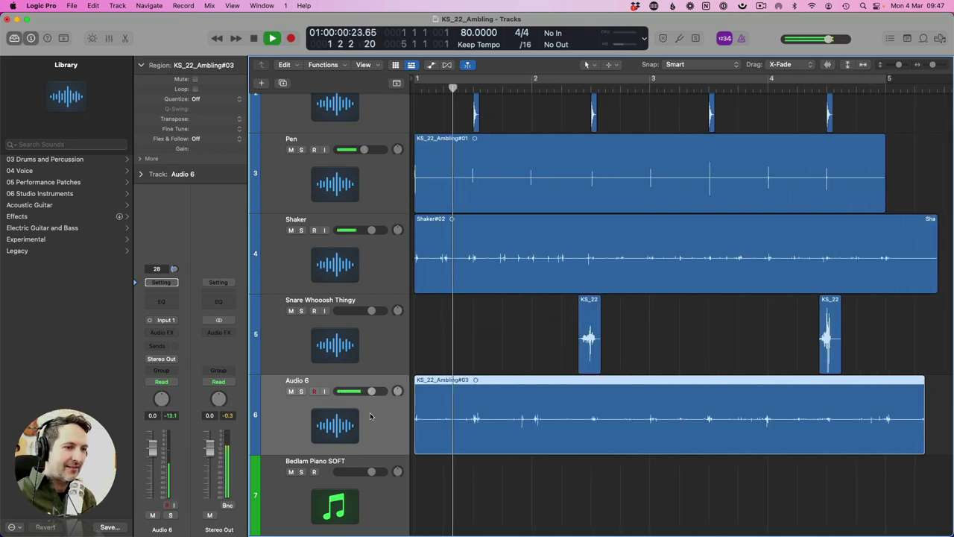
{"action": "left_click", "coordinate": [174, 334]}
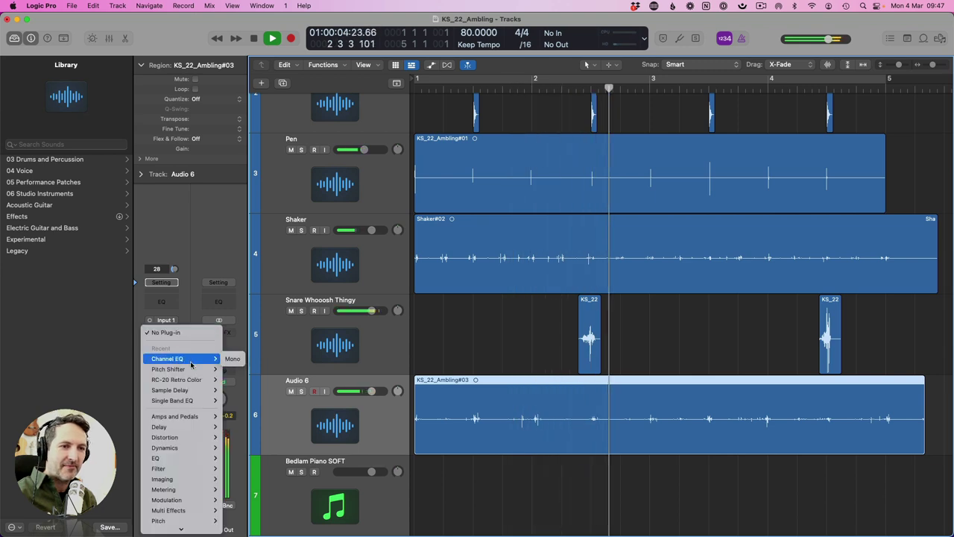
{"action": "left_click", "coordinate": [229, 401]}
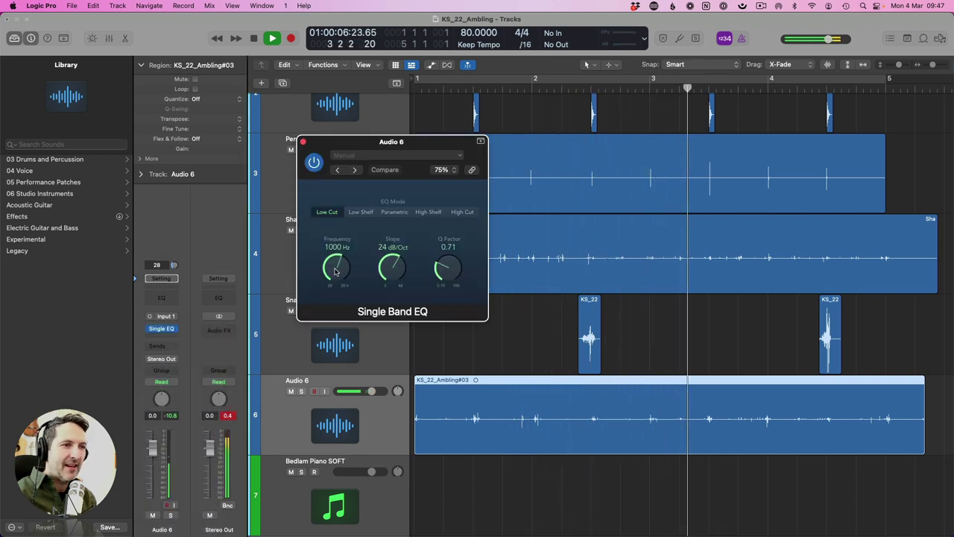
{"action": "left_click", "coordinate": [303, 141]}
{"action": "left_click", "coordinate": [465, 316]}
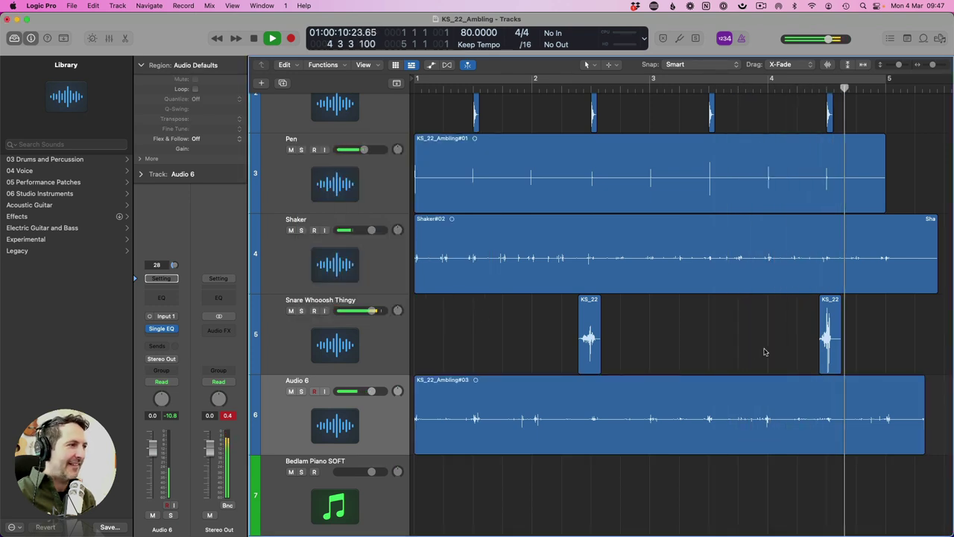
{"action": "key", "text": "space"}
Cut the Shaker and Audio 6 regions at bar 5 and delete the parts beyond it
{"action": "scroll", "coordinate": [924, 290], "scroll_direction": "right", "scroll_amount": 5}
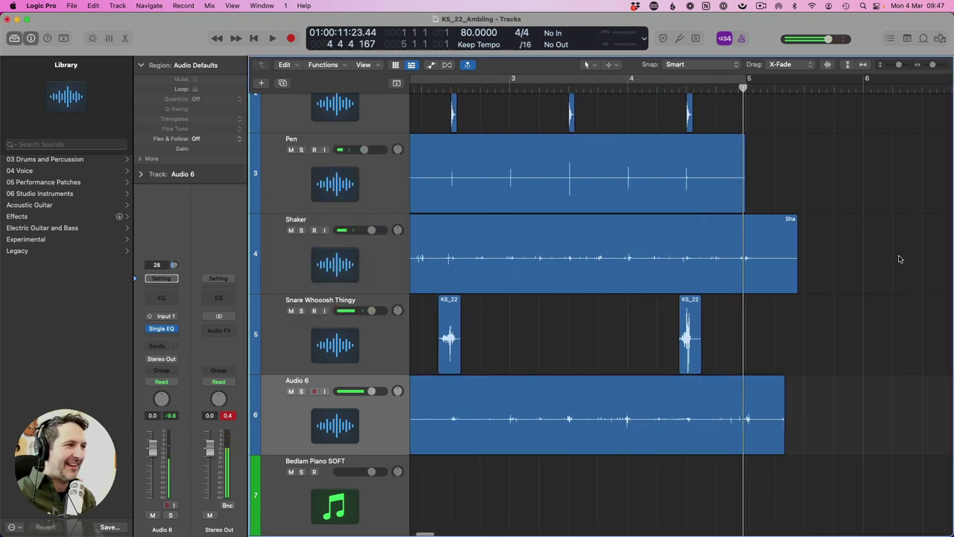
{"action": "left_click_drag", "start_coordinate": [838, 277], "coordinate": [748, 446]}
{"action": "left_click", "coordinate": [792, 420]}
{"action": "key", "text": "Delete"}
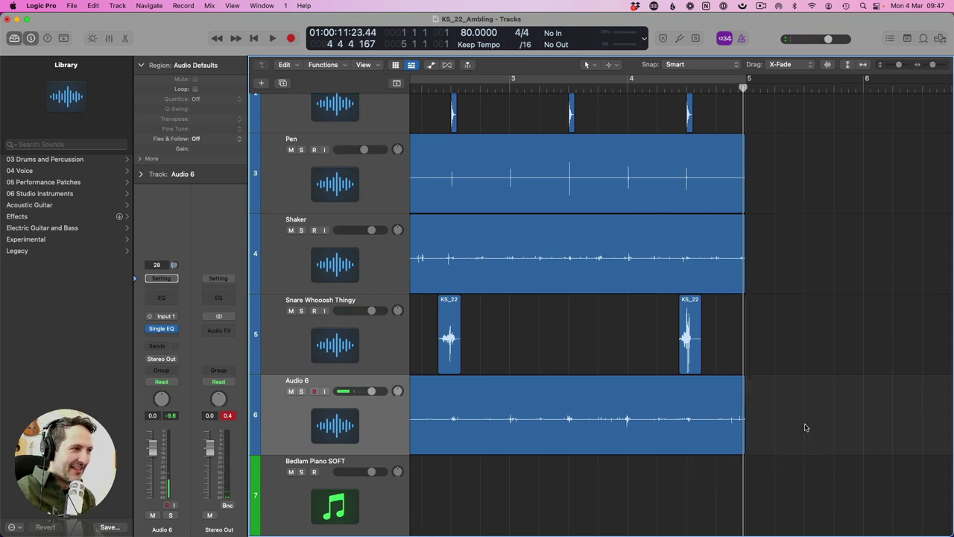
Reduce the track height until all seven tracks fit and play the beat from the start to bar 3
{"action": "scroll", "coordinate": [751, 370], "scroll_direction": "left", "scroll_amount": 3}
{"action": "scroll", "coordinate": [751, 371], "scroll_direction": "left", "scroll_amount": 2}
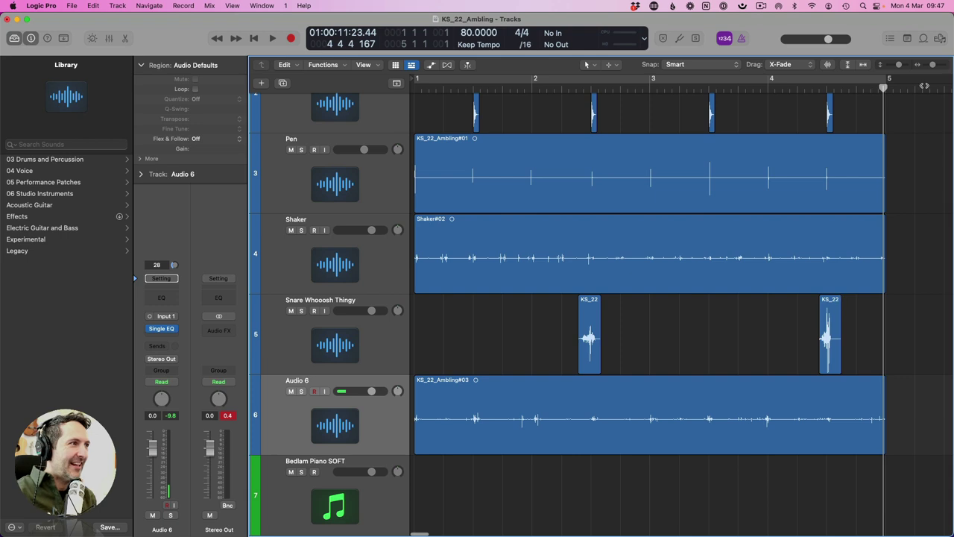
{"action": "left_click_drag", "start_coordinate": [882, 65], "coordinate": [878, 66]}
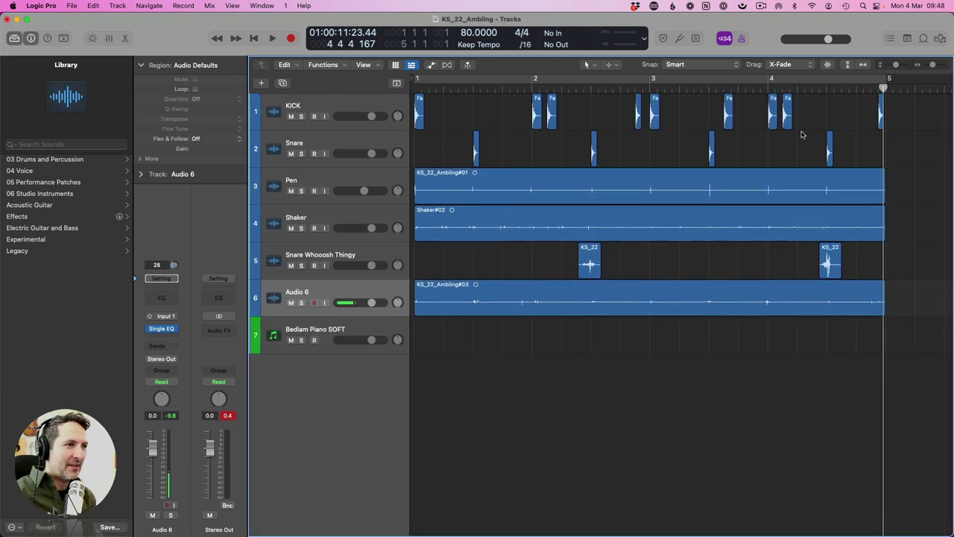
{"action": "key", "text": "Return"}
{"action": "key", "text": "space"}
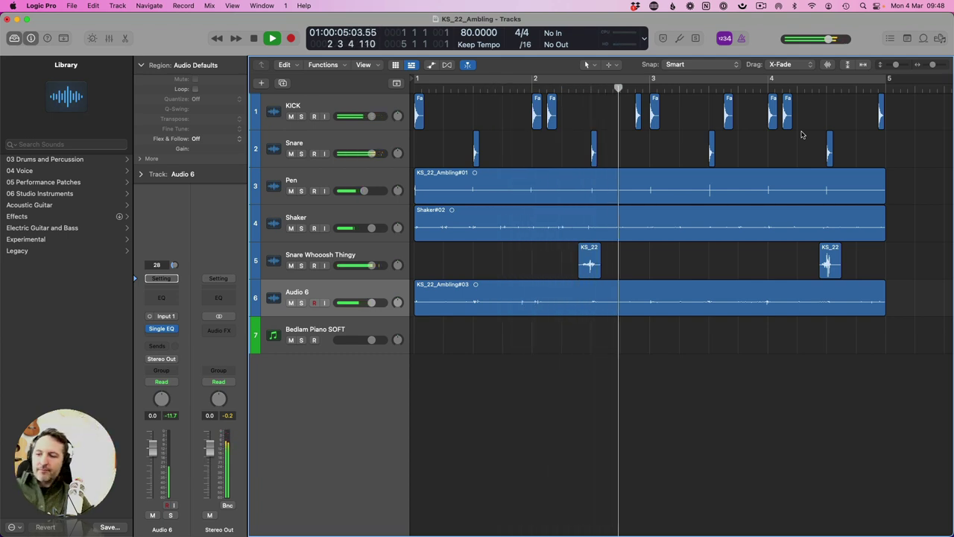
{"action": "key", "text": "space"}
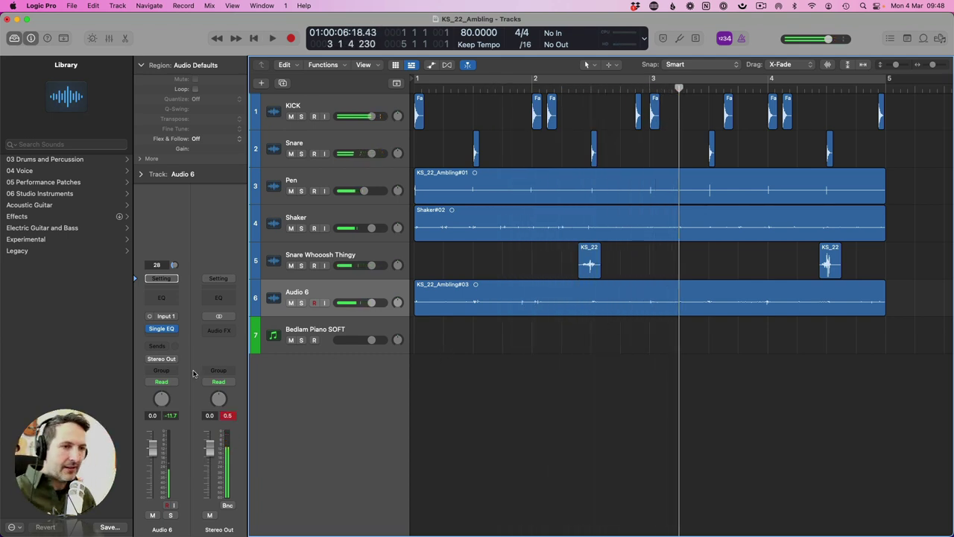
Insert the Native Instruments Passive EQ on the Stereo Out channel and load its Drum Mix Transparency preset
{"action": "left_click", "coordinate": [231, 329]}
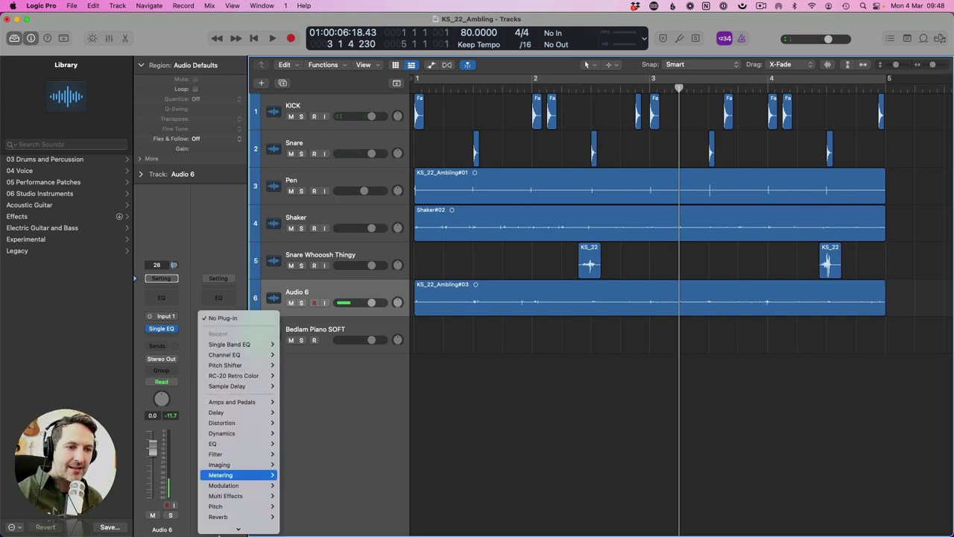
{"action": "mouse_move", "coordinate": [234, 526]}
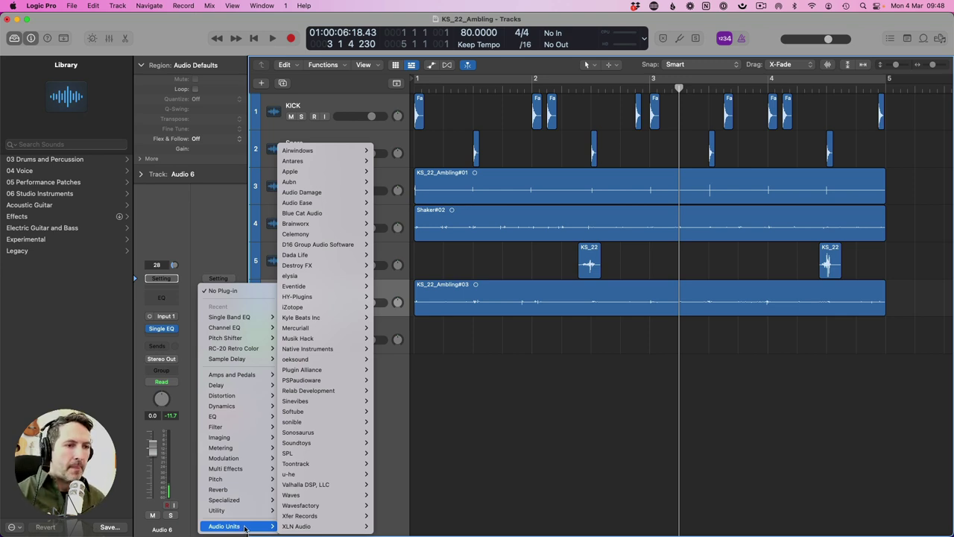
{"action": "mouse_move", "coordinate": [335, 348]}
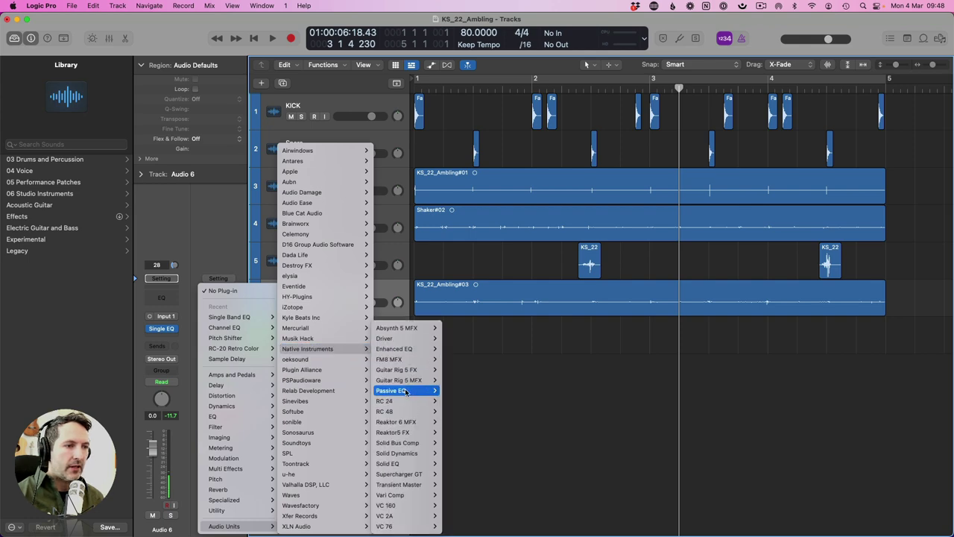
{"action": "mouse_move", "coordinate": [406, 391]}
{"action": "left_click", "coordinate": [465, 390]}
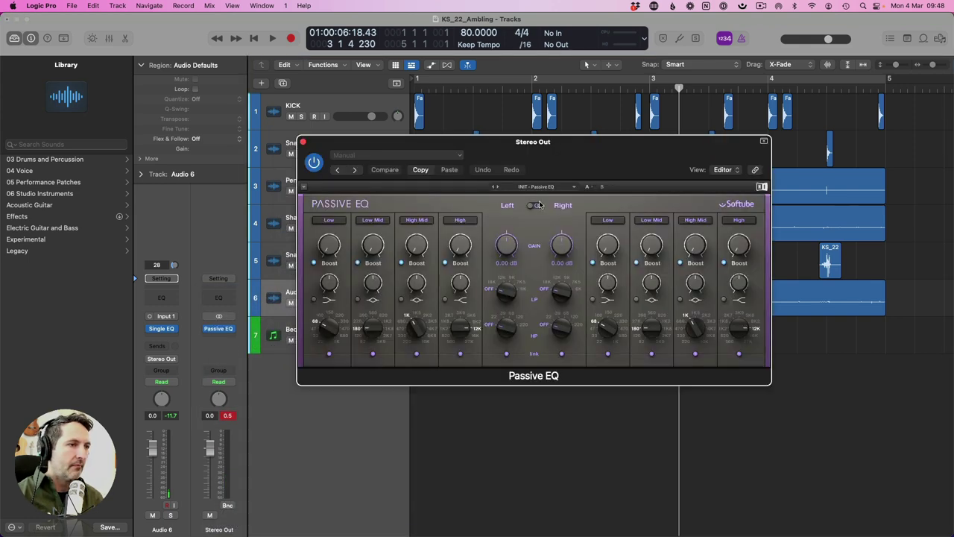
{"action": "left_click", "coordinate": [561, 188]}
{"action": "scroll", "coordinate": [524, 350], "scroll_direction": "down", "scroll_amount": 2}
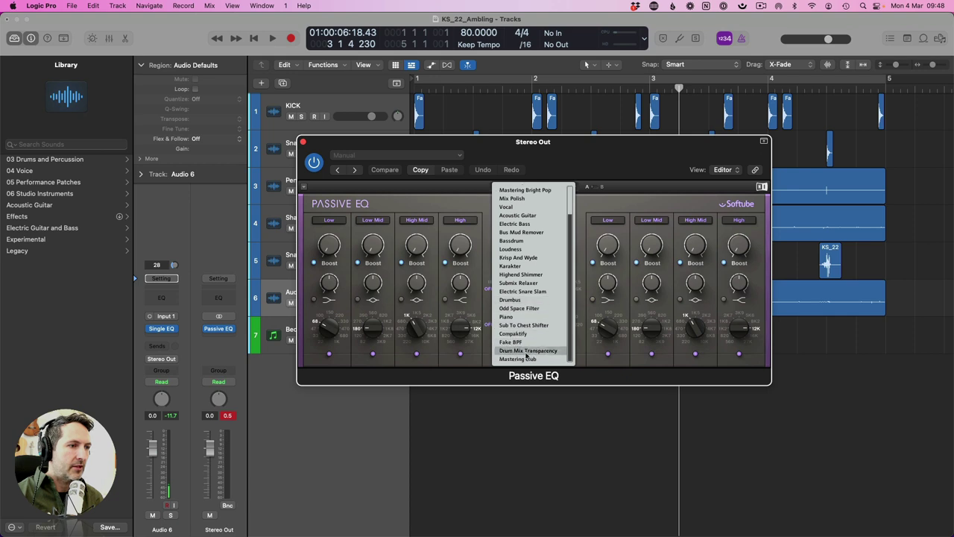
{"action": "left_click", "coordinate": [524, 358]}
{"action": "left_click", "coordinate": [303, 141]}
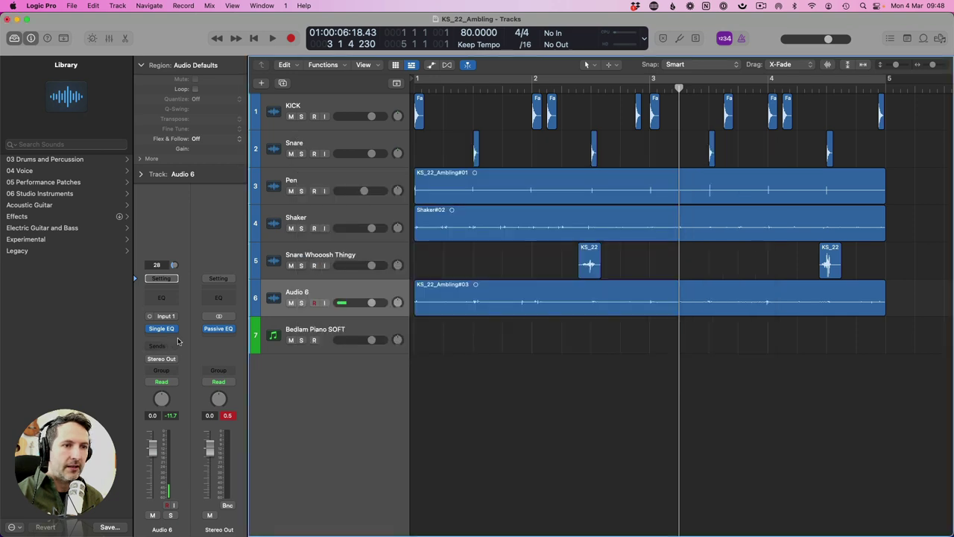
Add PSP VintageWarmer after the Passive EQ on Stereo Out and load the Mix First Aid 2 preset
{"action": "left_click", "coordinate": [228, 339]}
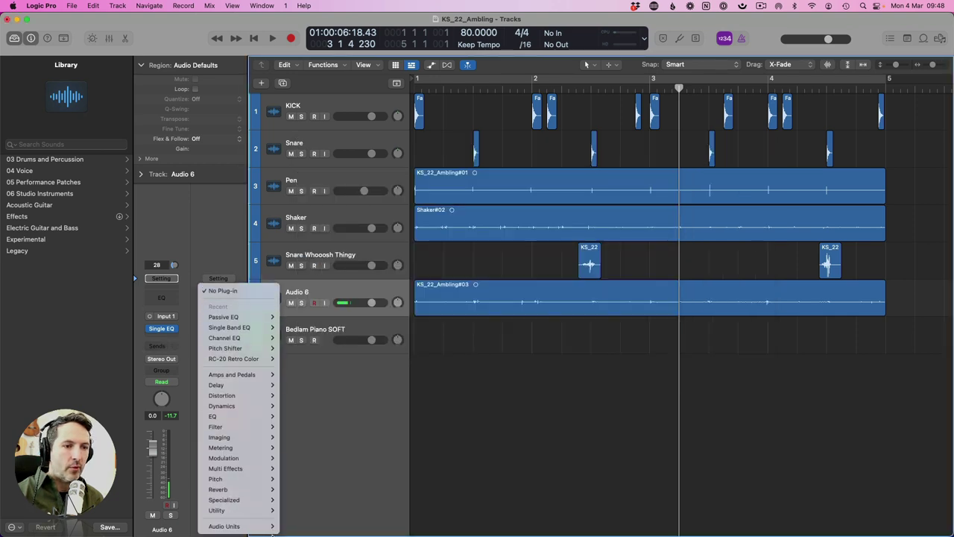
{"action": "mouse_move", "coordinate": [271, 525]}
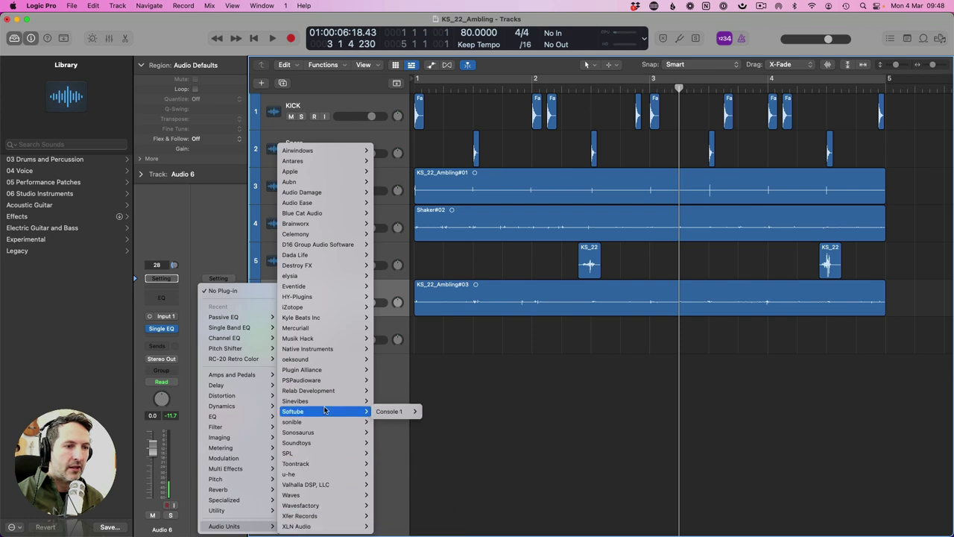
{"action": "mouse_move", "coordinate": [332, 382]}
{"action": "left_click", "coordinate": [466, 395]}
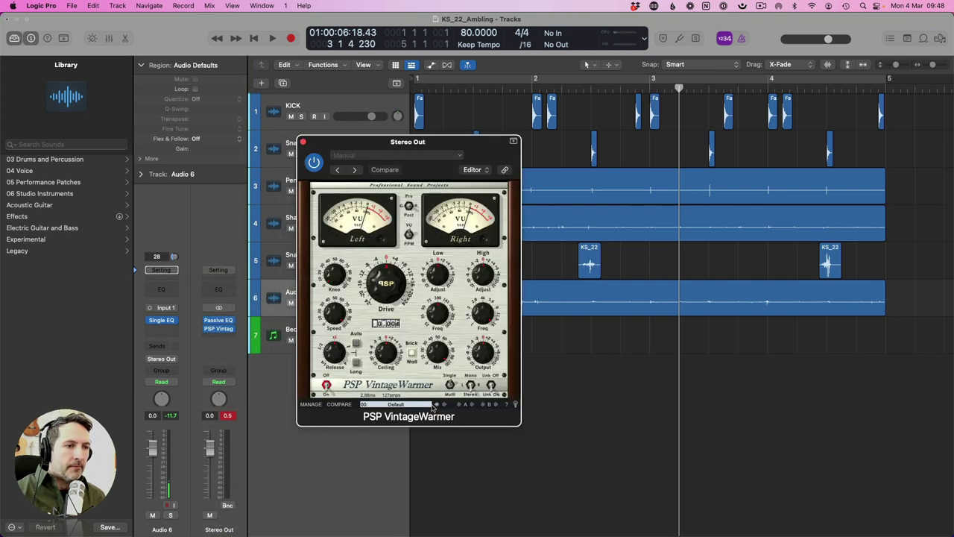
{"action": "left_click", "coordinate": [419, 406]}
{"action": "left_click", "coordinate": [413, 442]}
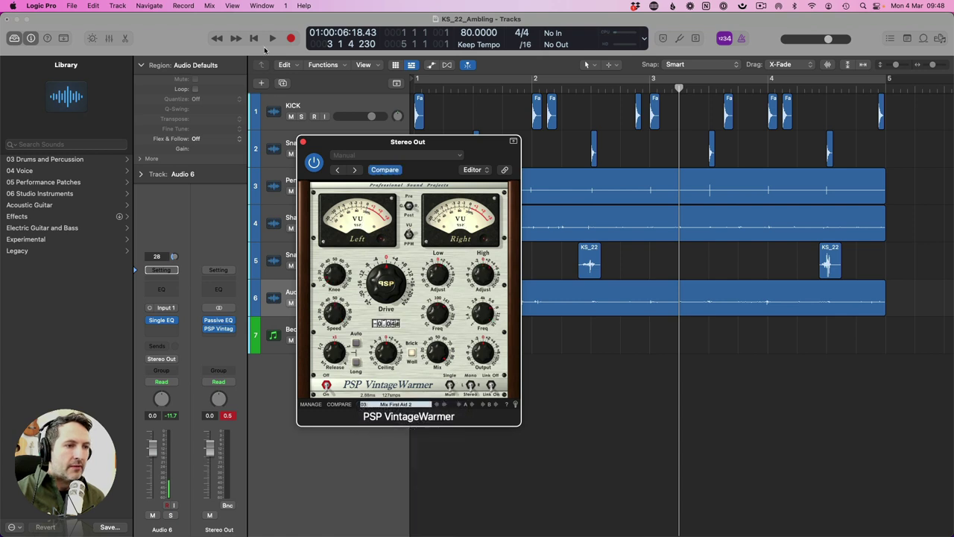
{"action": "left_click", "coordinate": [302, 141]}
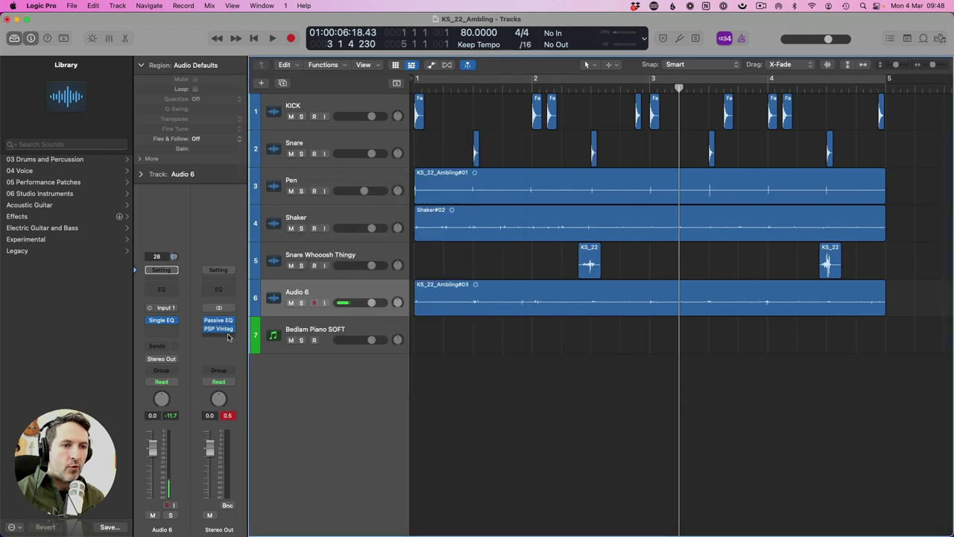
Add Musik Hack's Master Plan v10 after PSP VintageWarmer on the Stereo Out channel
{"action": "left_click", "coordinate": [228, 337]}
{"action": "mouse_move", "coordinate": [255, 525]}
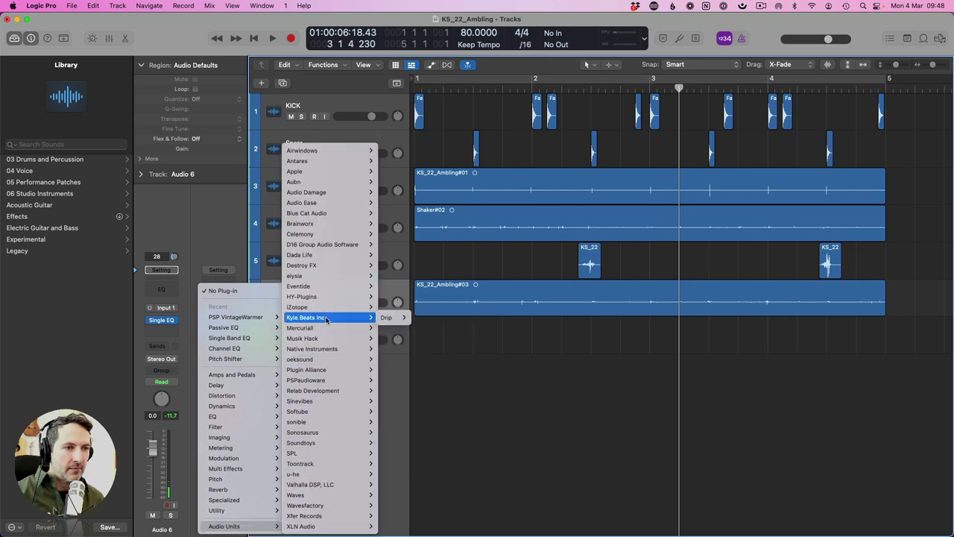
{"action": "mouse_move", "coordinate": [328, 296]}
{"action": "mouse_move", "coordinate": [409, 296]}
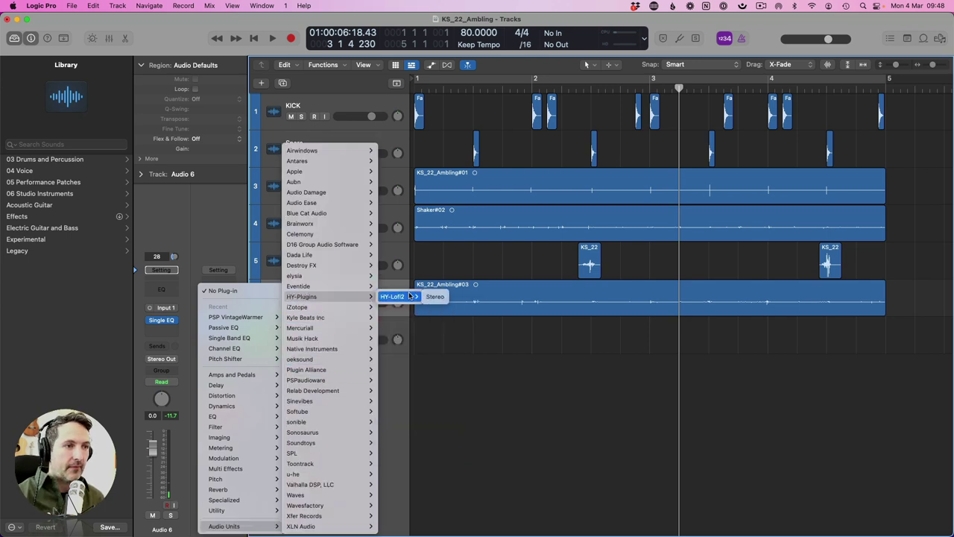
{"action": "mouse_move", "coordinate": [350, 338]}
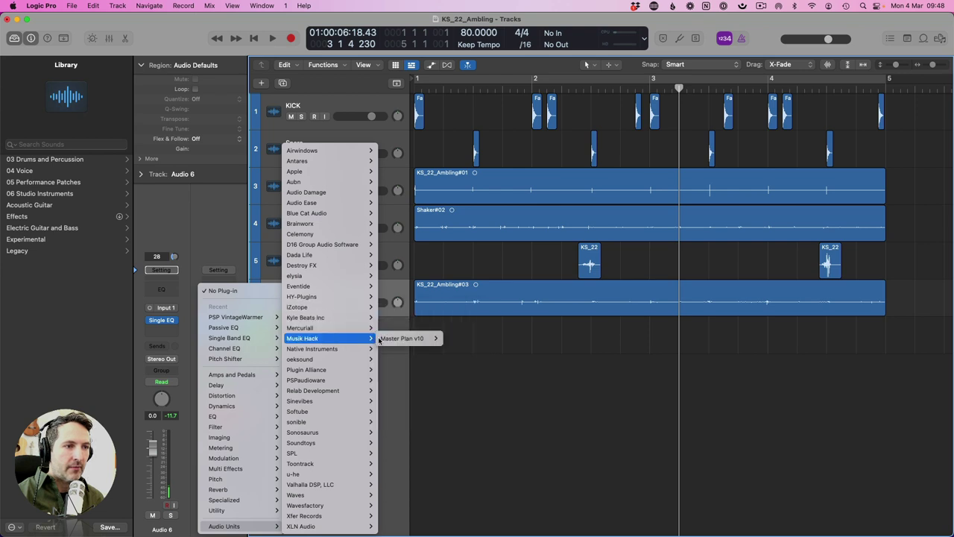
{"action": "mouse_move", "coordinate": [410, 339]}
{"action": "left_click", "coordinate": [455, 339]}
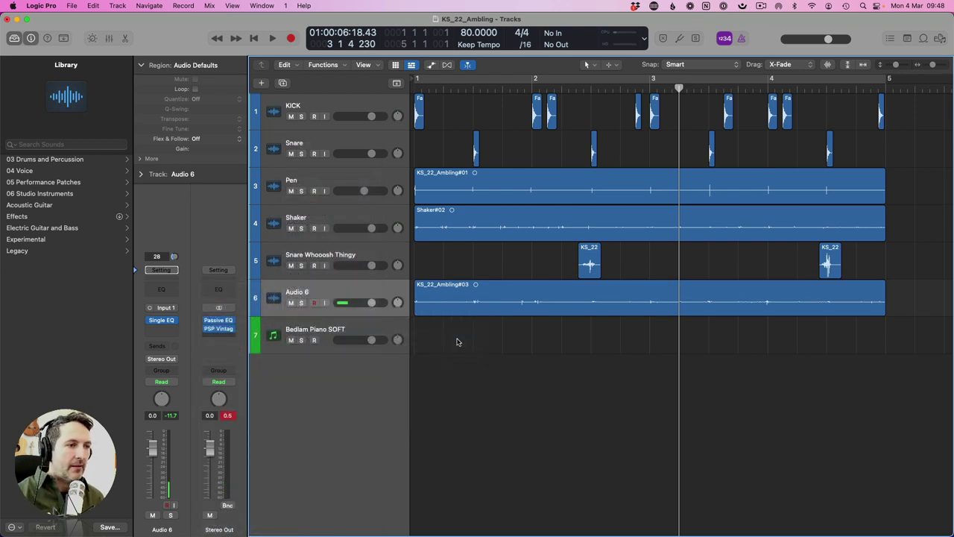
While the beat plays from the start, raise Master Plan's Loud amount and enable Tape, Calm with 2x, Smooth and Clean
{"action": "key", "text": "Return"}
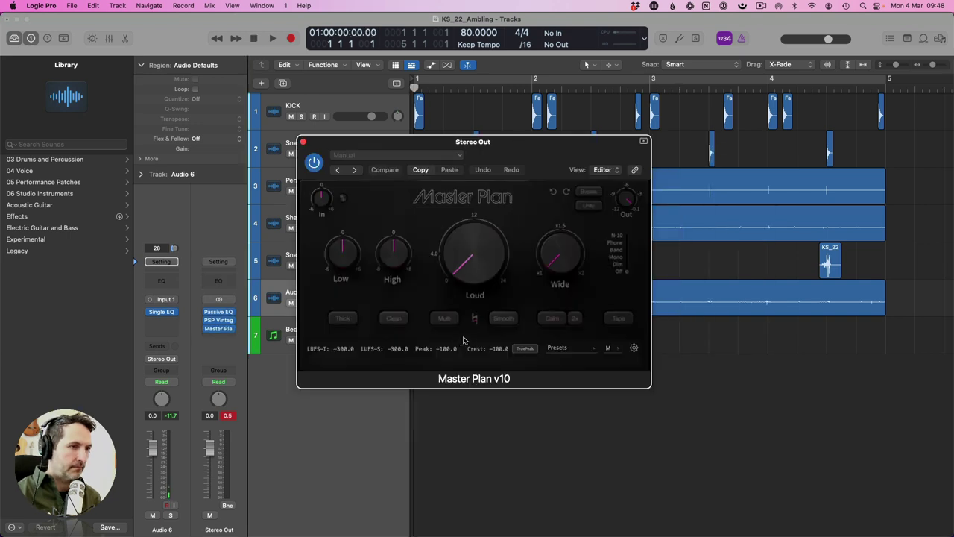
{"action": "key", "text": "space"}
{"action": "left_click_drag", "start_coordinate": [462, 275], "coordinate": [462, 249]}
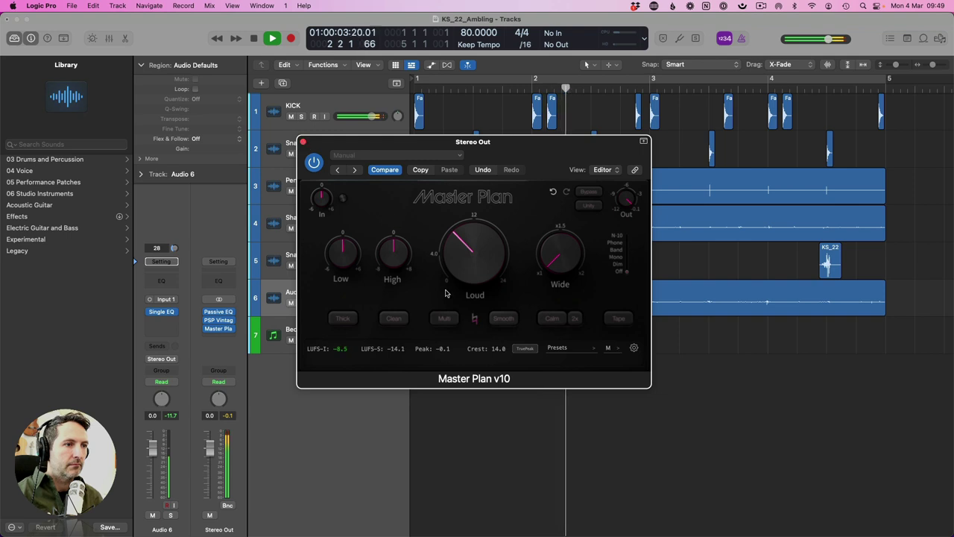
{"action": "left_click", "coordinate": [619, 319]}
{"action": "left_click", "coordinate": [550, 318]}
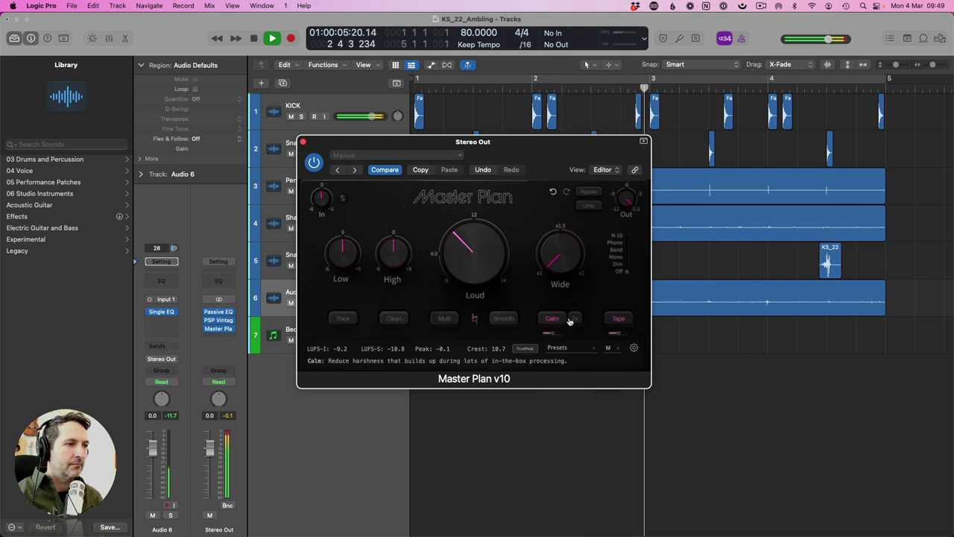
{"action": "left_click", "coordinate": [503, 318]}
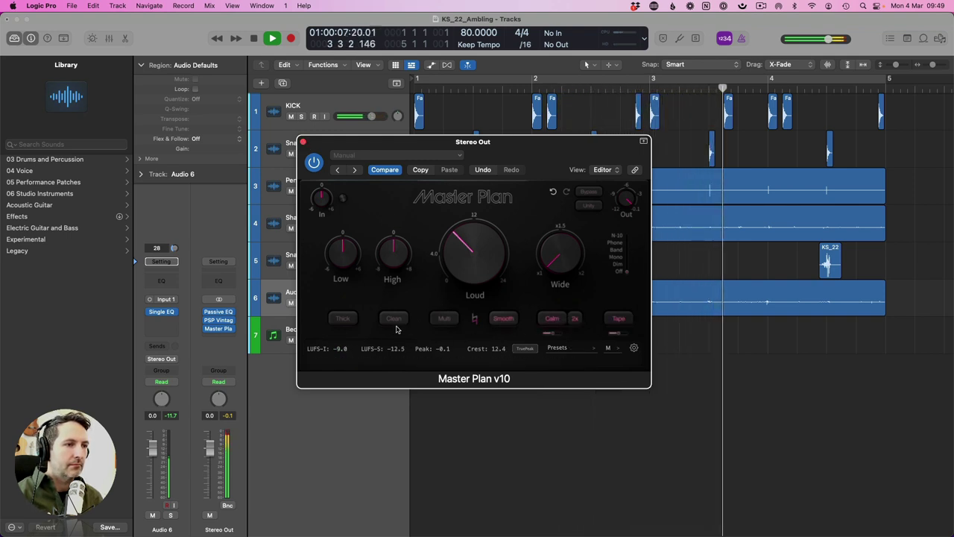
{"action": "left_click", "coordinate": [394, 319]}
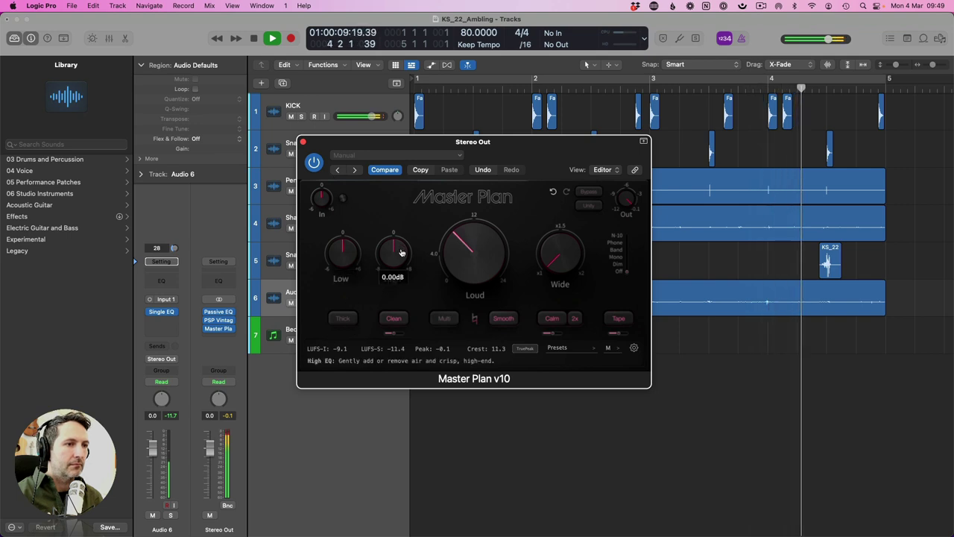
{"action": "left_click", "coordinate": [302, 142]}
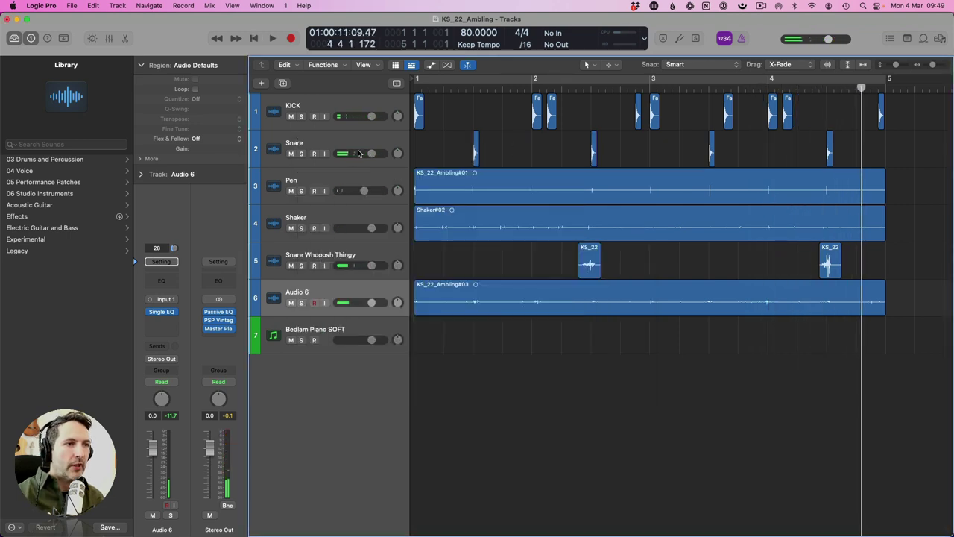
Stop playback and insert a Channel EQ on the Snare track
{"action": "left_click", "coordinate": [373, 142]}
{"action": "key", "text": "space"}
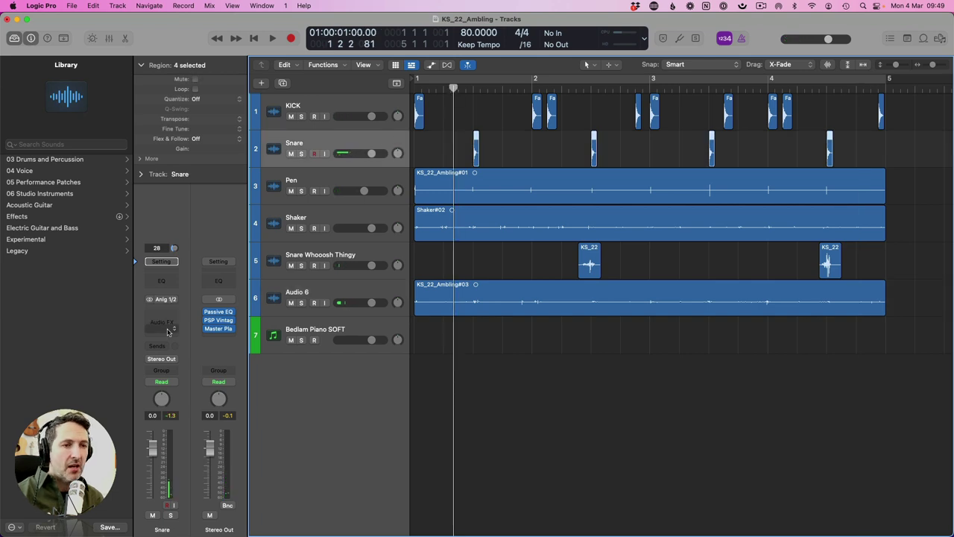
{"action": "left_click", "coordinate": [168, 263]}
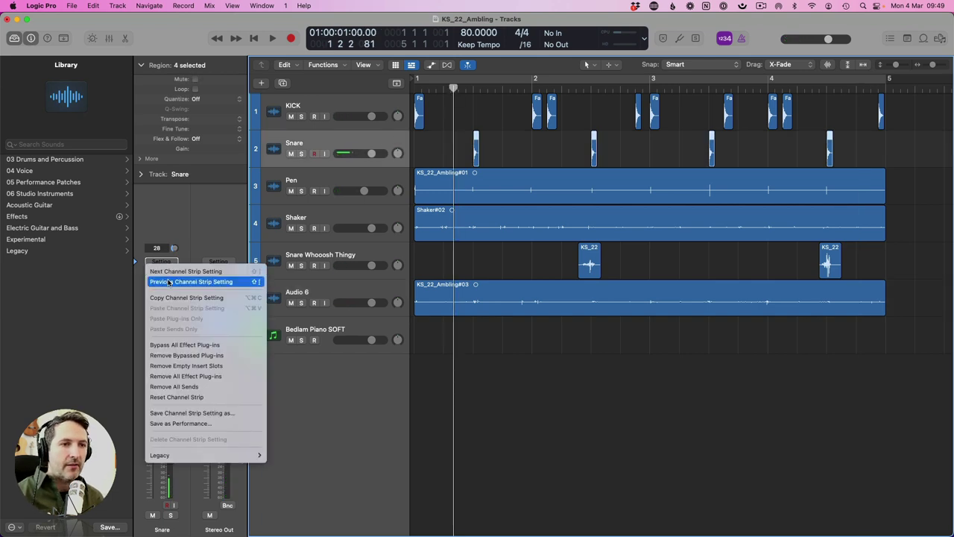
{"action": "left_click", "coordinate": [171, 281]}
{"action": "left_click", "coordinate": [170, 286]}
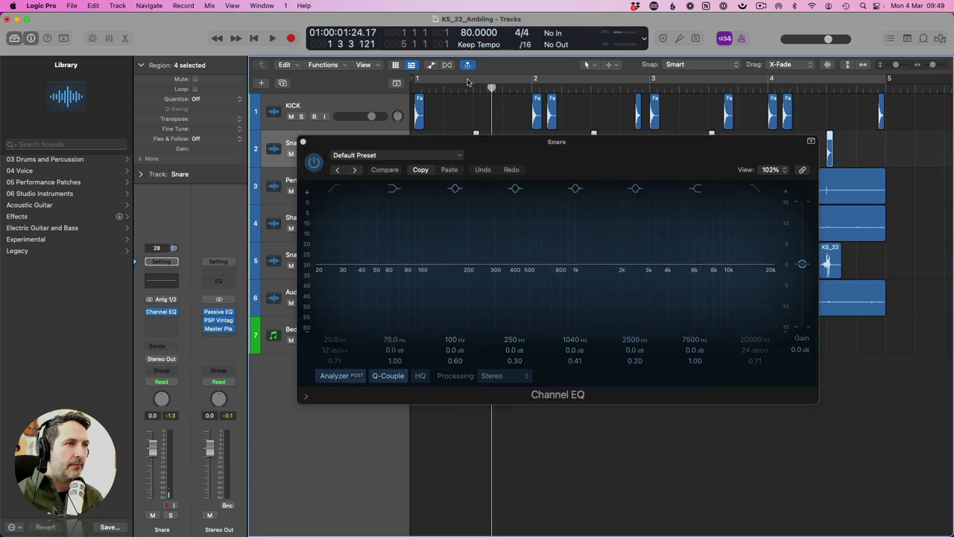
Loop the first snare hit and EQ it with a low cut, 3880 Hz at -16.3 dB and high shelf 3120 Hz at -20 dB
{"action": "left_click_drag", "start_coordinate": [488, 88], "coordinate": [482, 88]}
{"action": "key", "text": "space"}
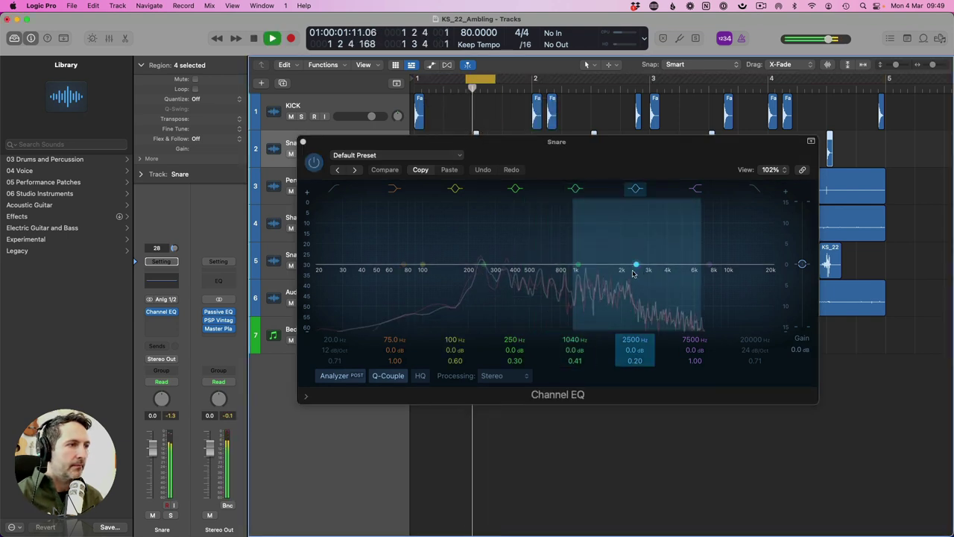
{"action": "left_click_drag", "start_coordinate": [622, 266], "coordinate": [661, 357]}
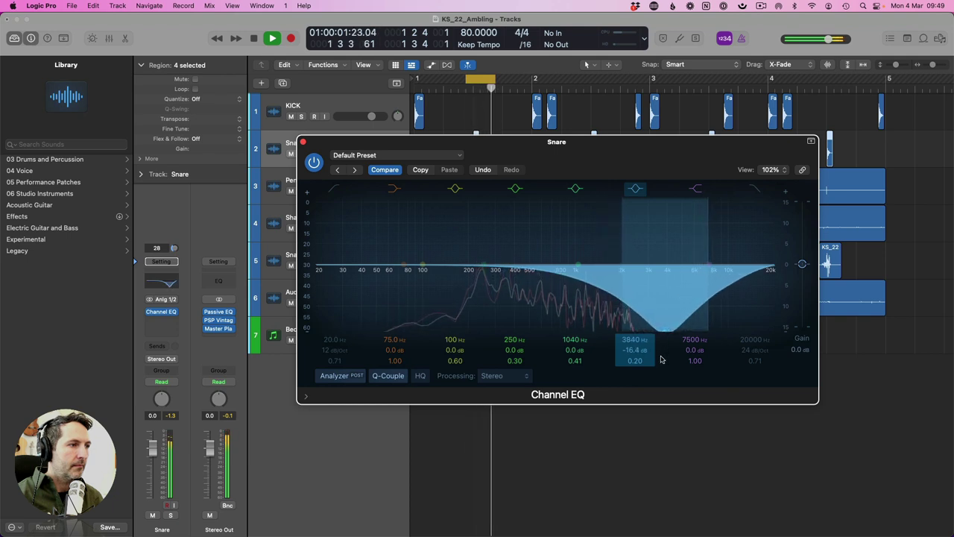
{"action": "left_click_drag", "start_coordinate": [708, 265], "coordinate": [659, 317]}
{"action": "left_click_drag", "start_coordinate": [347, 213], "coordinate": [481, 269]}
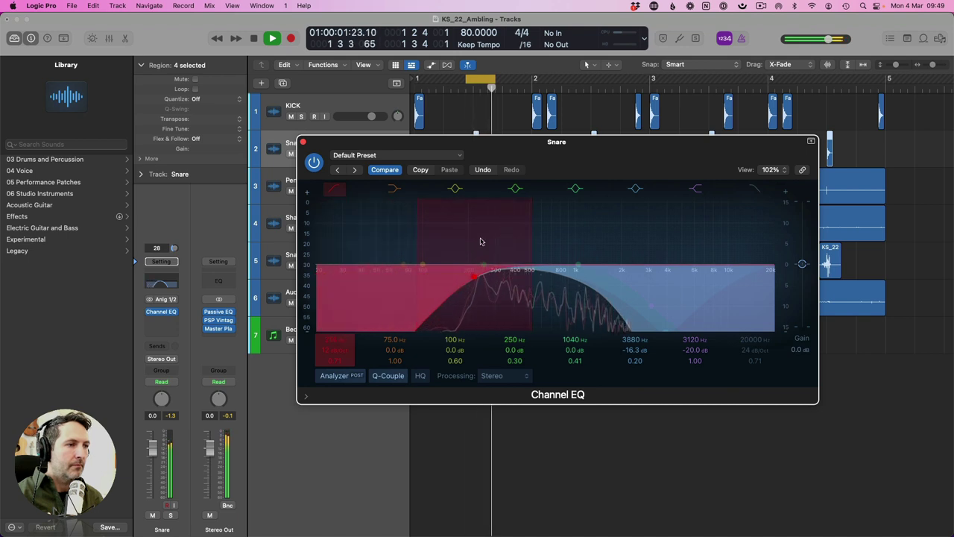
{"action": "left_click", "coordinate": [303, 142]}
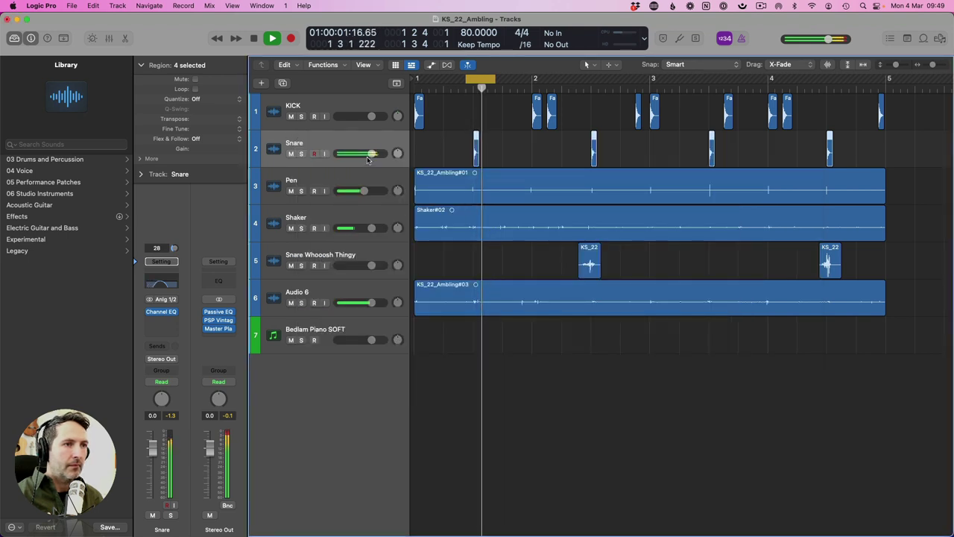
Lower the Snare track volume to -7.2 dB and add a stereo Pitch Shifter after its Channel EQ, set to -4 semitones
{"action": "left_click_drag", "start_coordinate": [367, 159], "coordinate": [360, 159]}
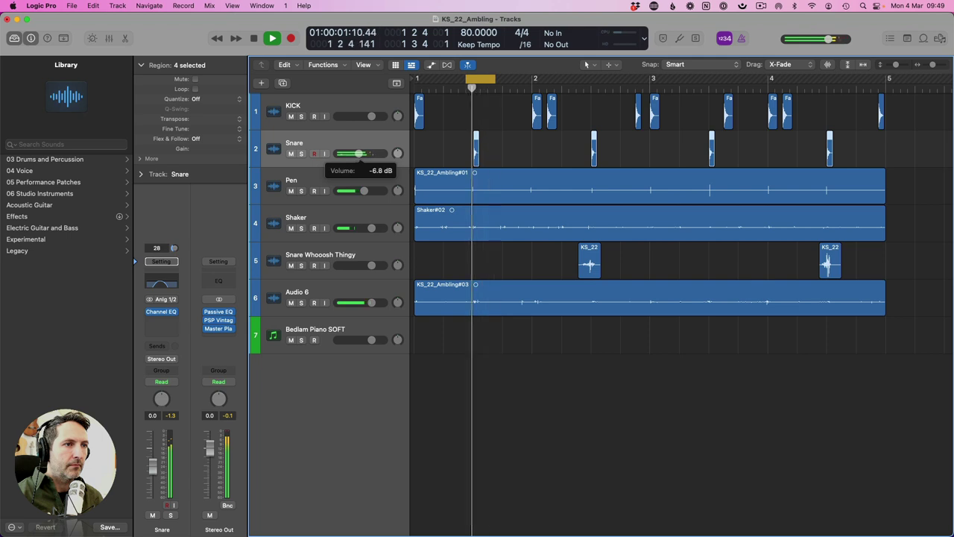
{"action": "left_click_drag", "start_coordinate": [359, 153], "coordinate": [342, 155]}
{"action": "left_click", "coordinate": [173, 324]}
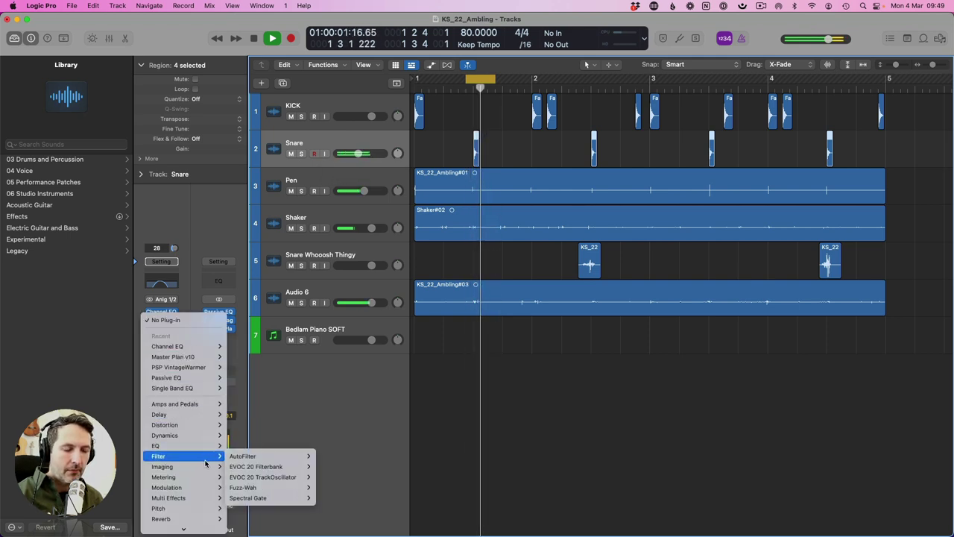
{"action": "mouse_move", "coordinate": [205, 470]}
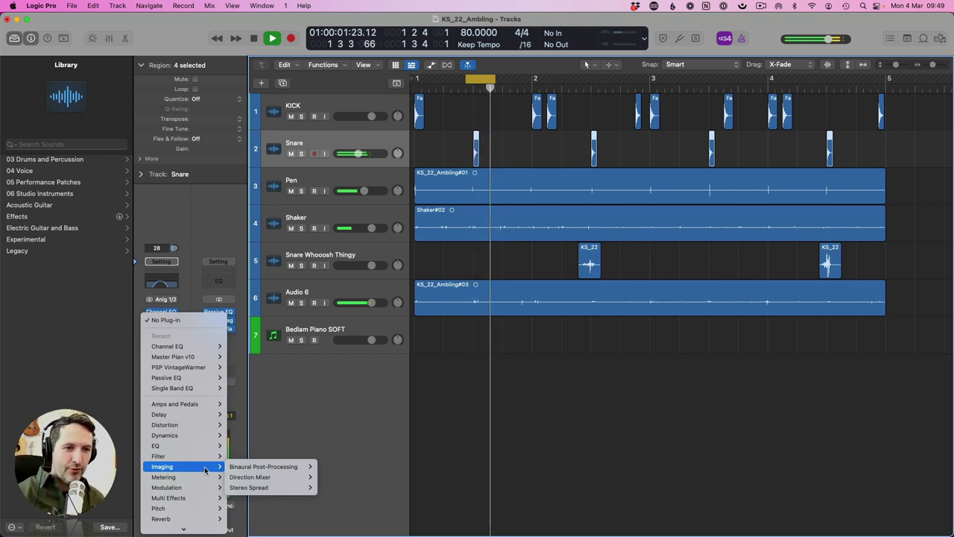
{"action": "mouse_move", "coordinate": [214, 365]}
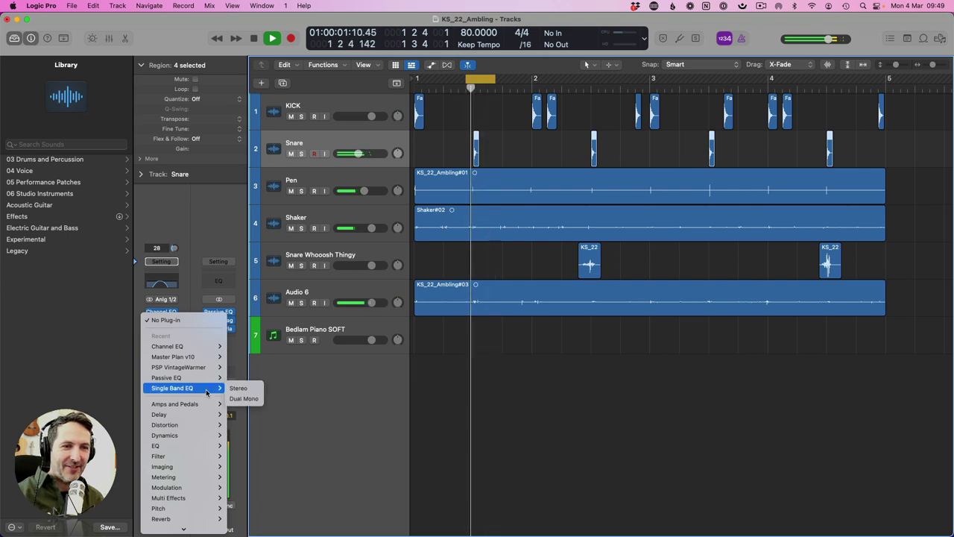
{"action": "scroll", "coordinate": [207, 392], "scroll_direction": "down", "scroll_amount": 2}
{"action": "mouse_move", "coordinate": [269, 494]}
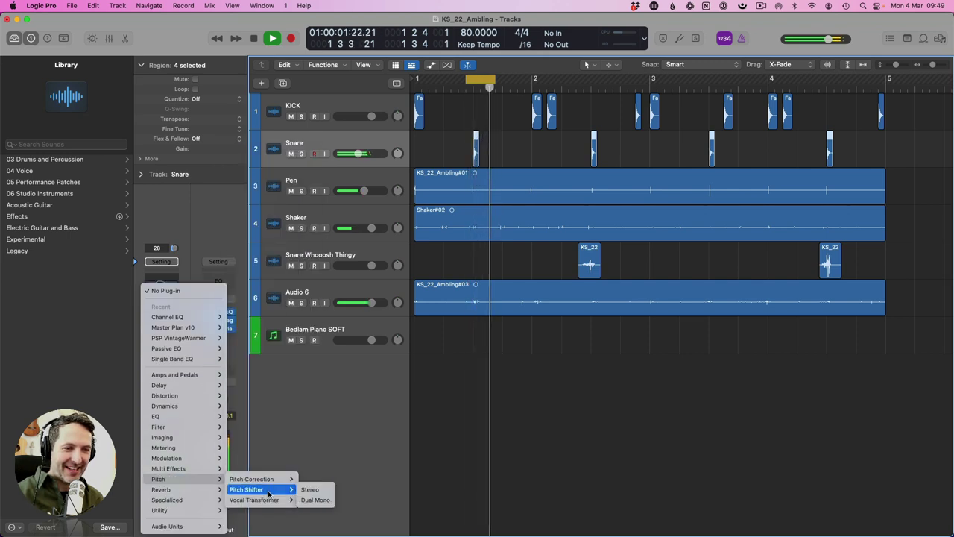
{"action": "left_click", "coordinate": [309, 490]}
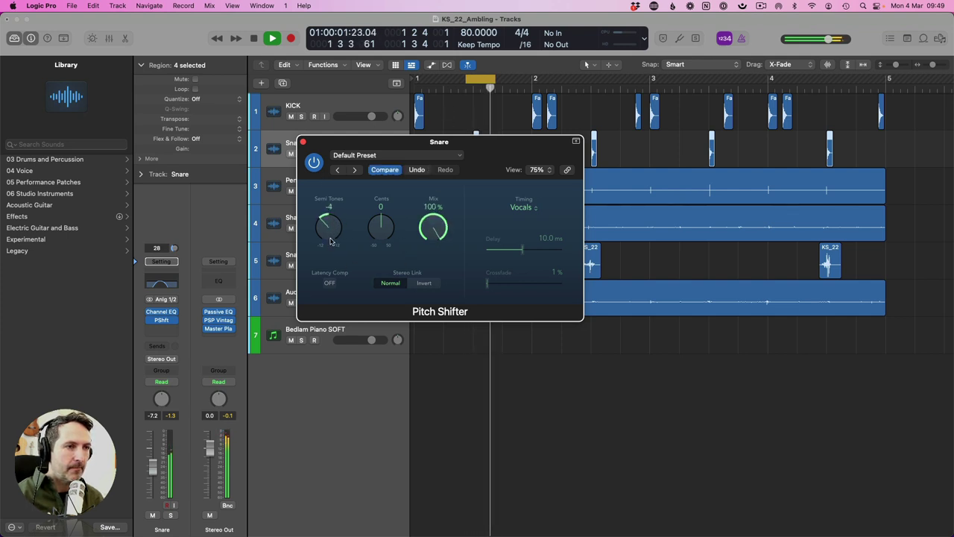
{"action": "left_click", "coordinate": [303, 142]}
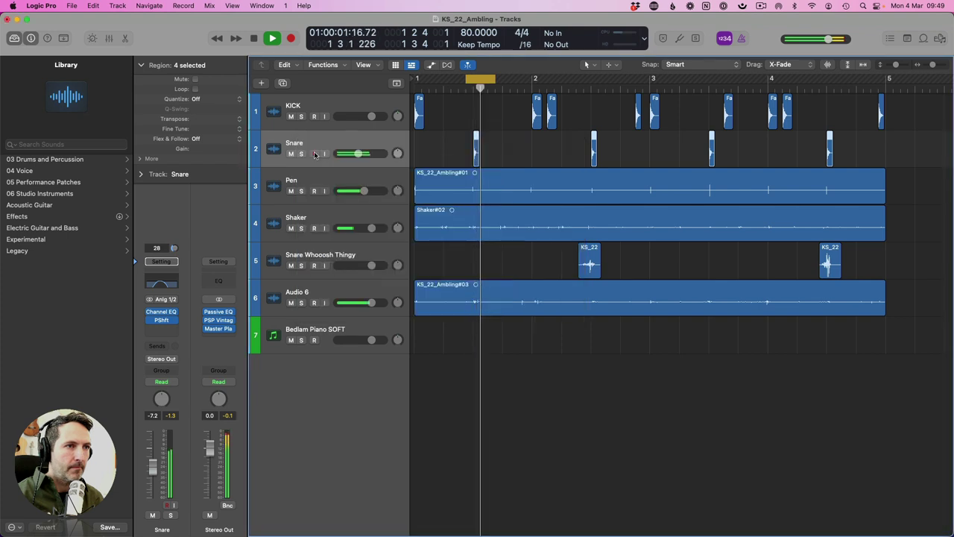
Play the beat from the start without the loop and set the Snare track volume to -5.1 dB
{"action": "key", "text": "Return"}
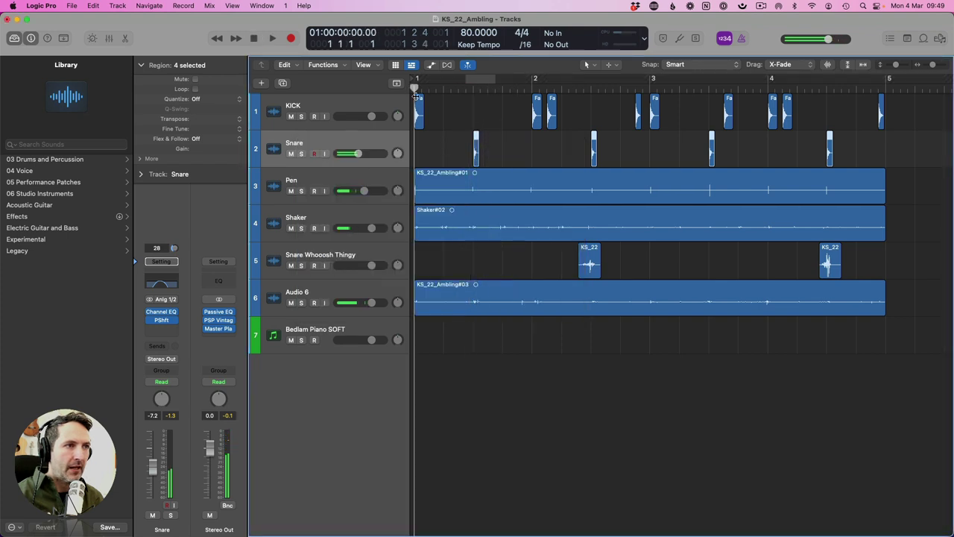
{"action": "key", "text": "space"}
{"action": "left_click", "coordinate": [348, 105]}
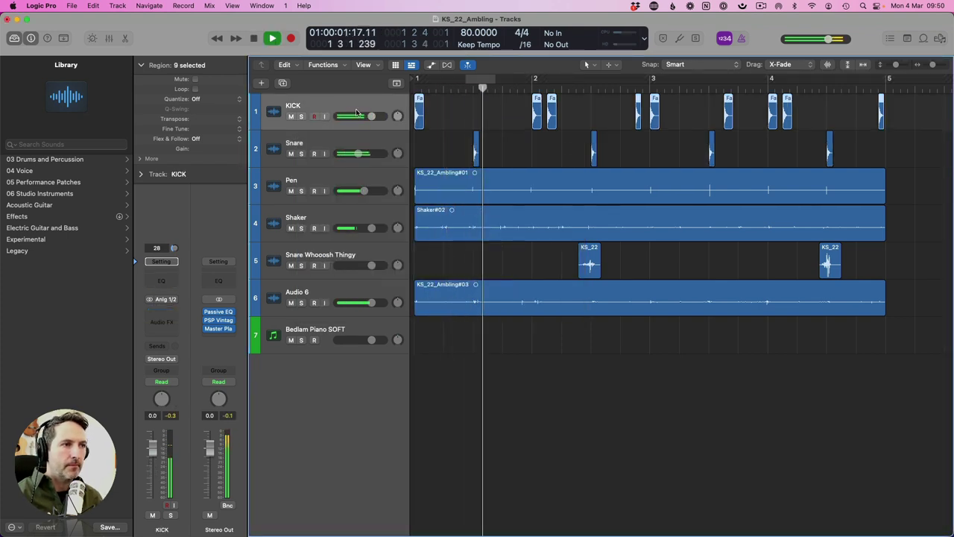
{"action": "left_click_drag", "start_coordinate": [358, 154], "coordinate": [360, 154]}
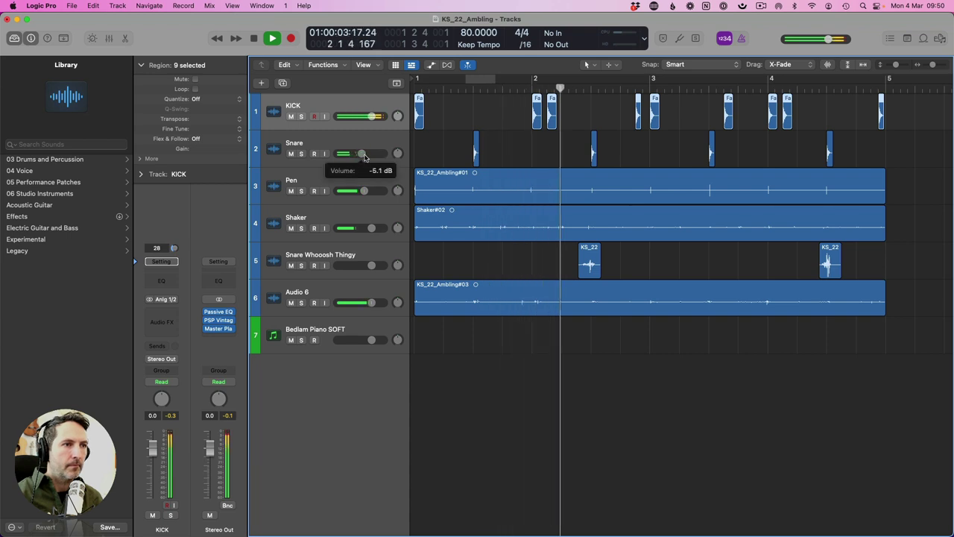
Stop playback and add a stereo Space Designer reverb after the Pitch Shifter on the Snare track
{"action": "left_click", "coordinate": [339, 143]}
{"action": "key", "text": "space"}
{"action": "left_click", "coordinate": [169, 329]}
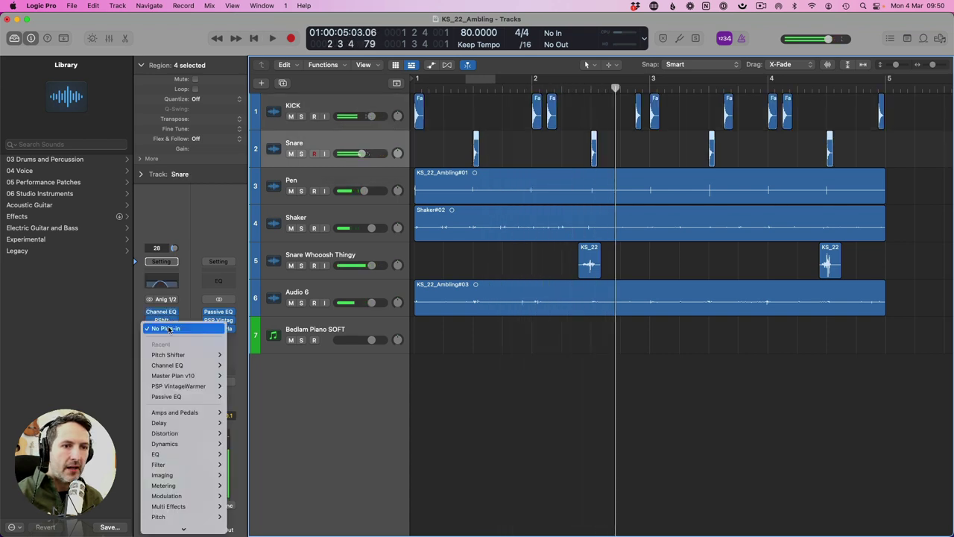
{"action": "mouse_move", "coordinate": [200, 529]}
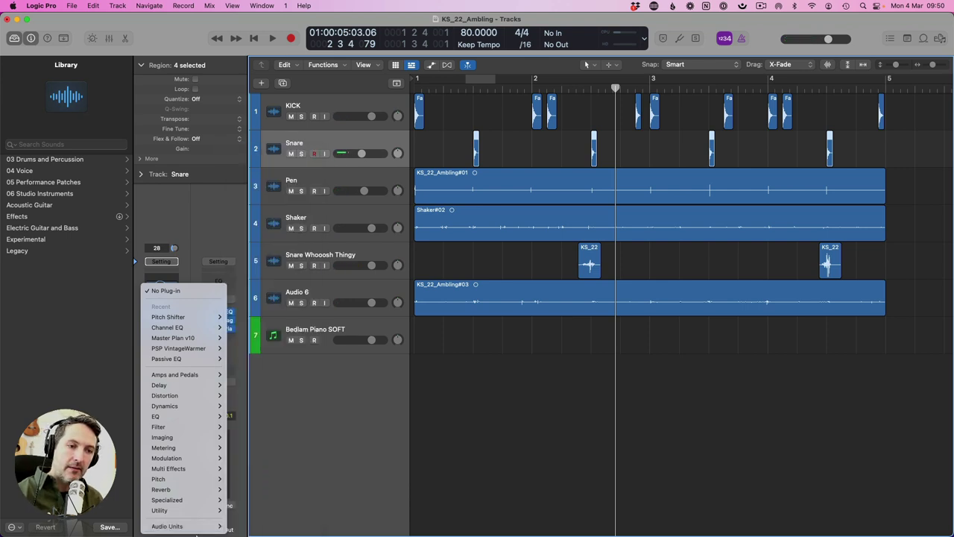
{"action": "mouse_move", "coordinate": [191, 490]}
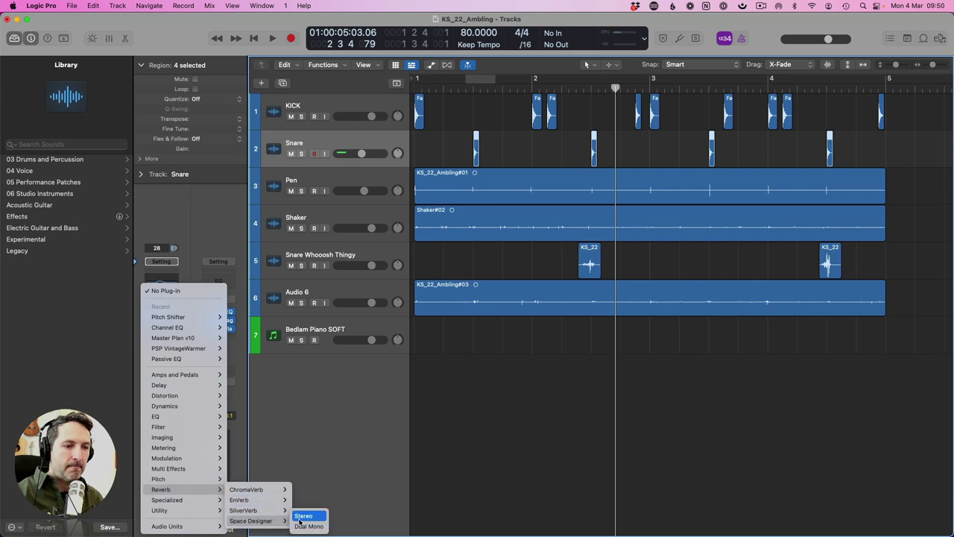
{"action": "left_click", "coordinate": [522, 72]}
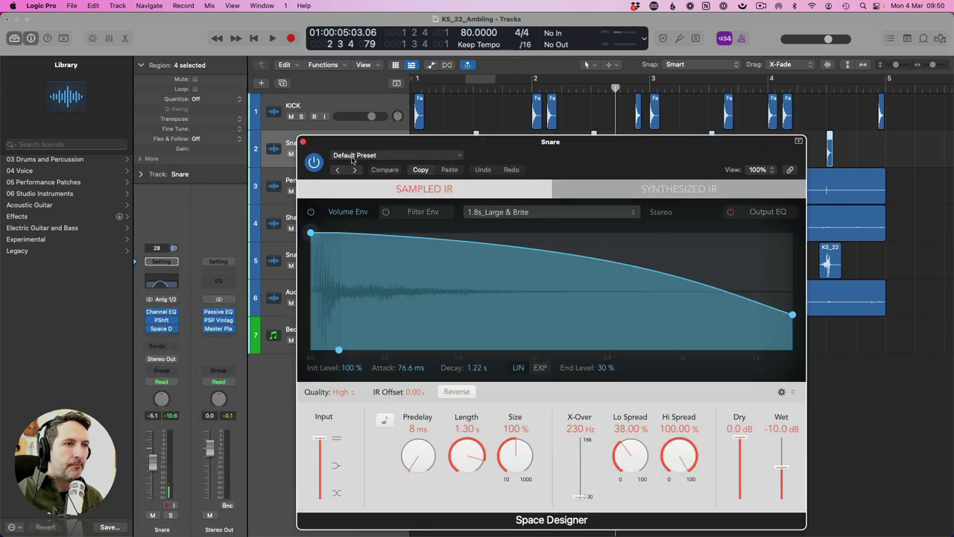
Load Space Designer's 1.4s Percussion gated reverb preset and lower its Wet level to -22 dB while the beat plays
{"action": "left_click", "coordinate": [355, 157]}
{"action": "mouse_move", "coordinate": [404, 371]}
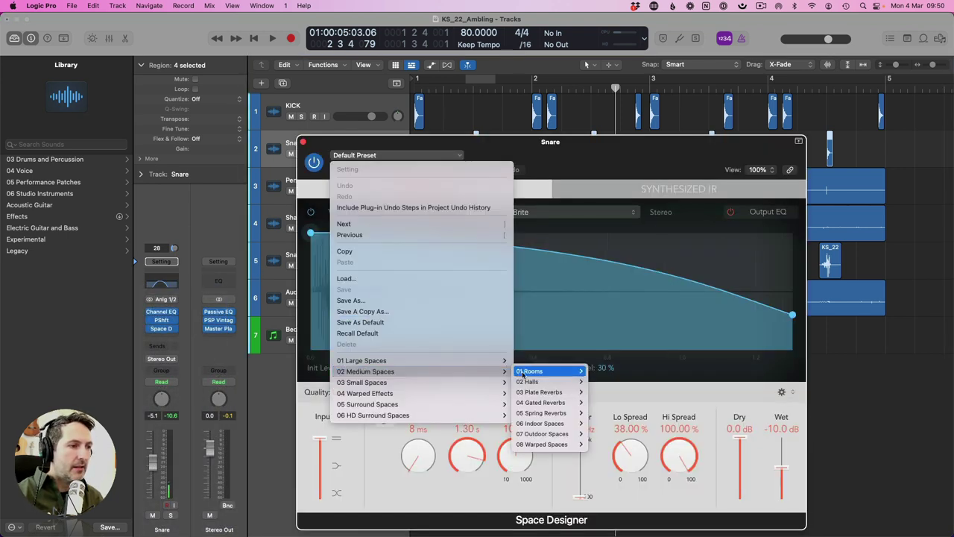
{"action": "mouse_move", "coordinate": [562, 413]}
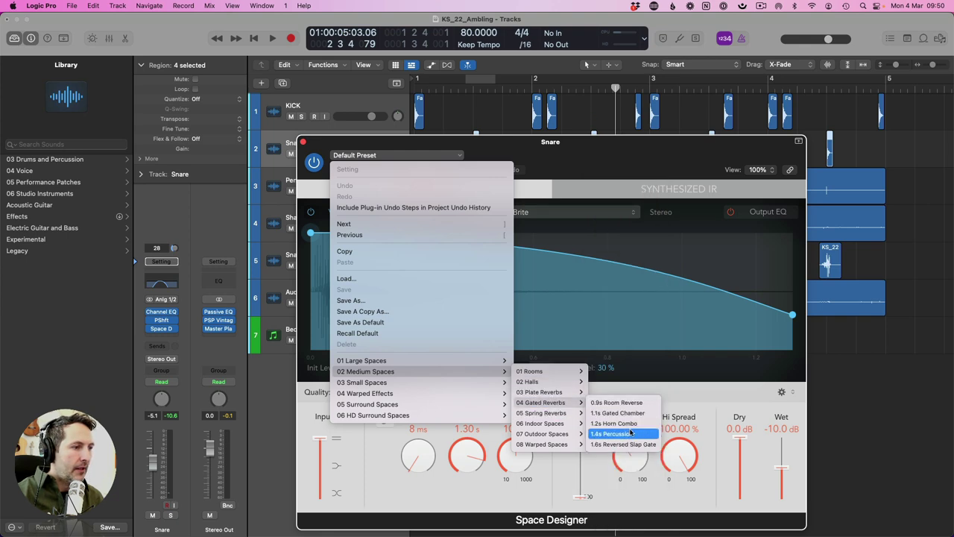
{"action": "left_click", "coordinate": [631, 433]}
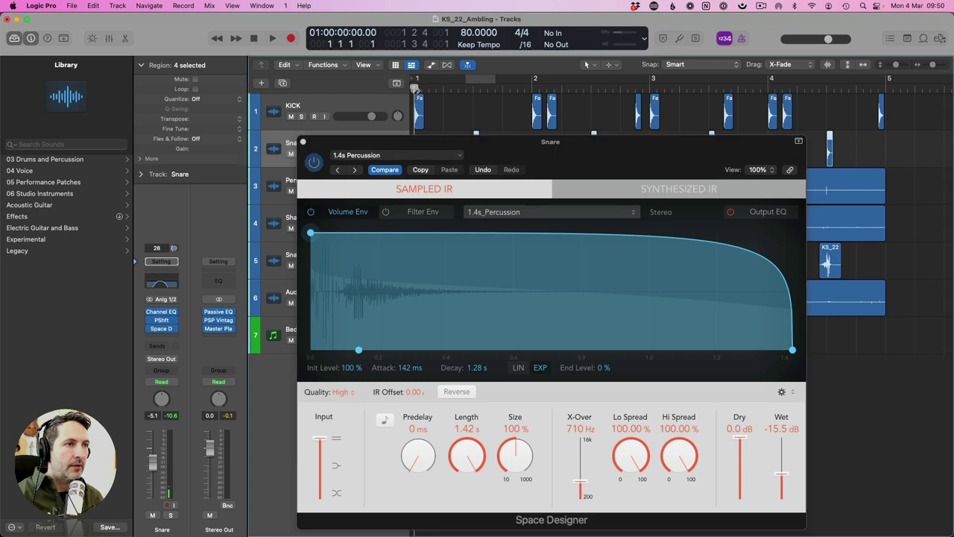
{"action": "key", "text": "space"}
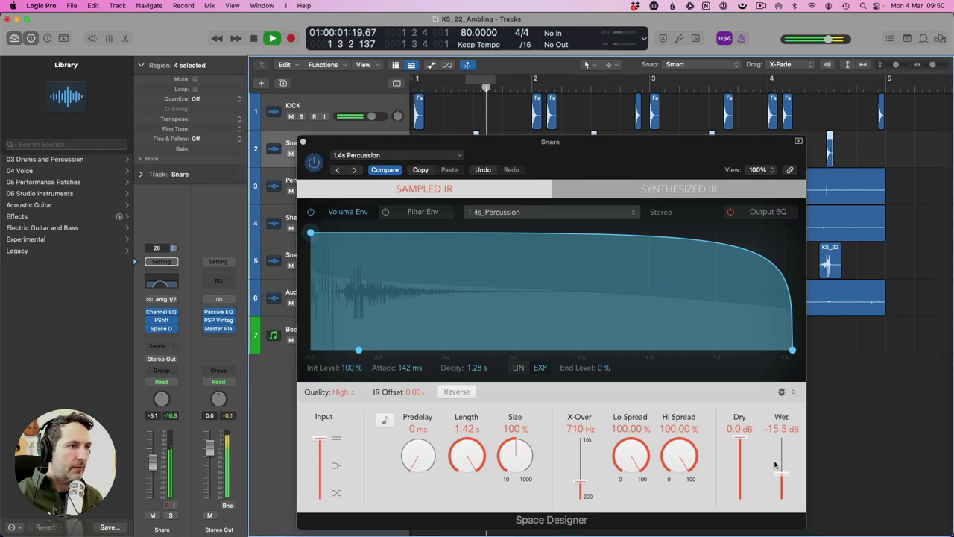
{"action": "left_click_drag", "start_coordinate": [780, 474], "coordinate": [780, 481]}
{"action": "key", "text": "space"}
Load the 1.8s Drum Plate preset from the medium plate reverbs in the Snare's Space Designer
{"action": "left_click", "coordinate": [339, 157]}
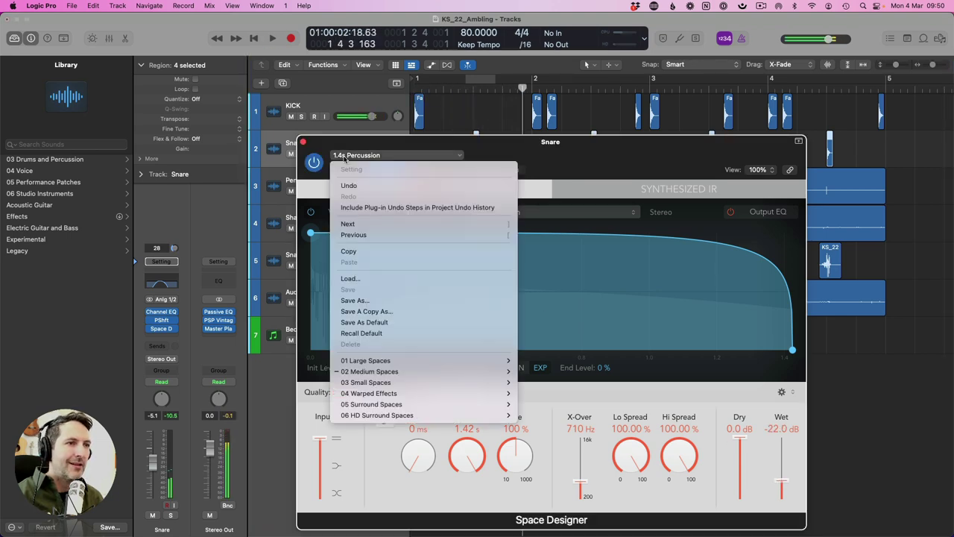
{"action": "left_click", "coordinate": [344, 157]}
{"action": "left_click", "coordinate": [354, 157]}
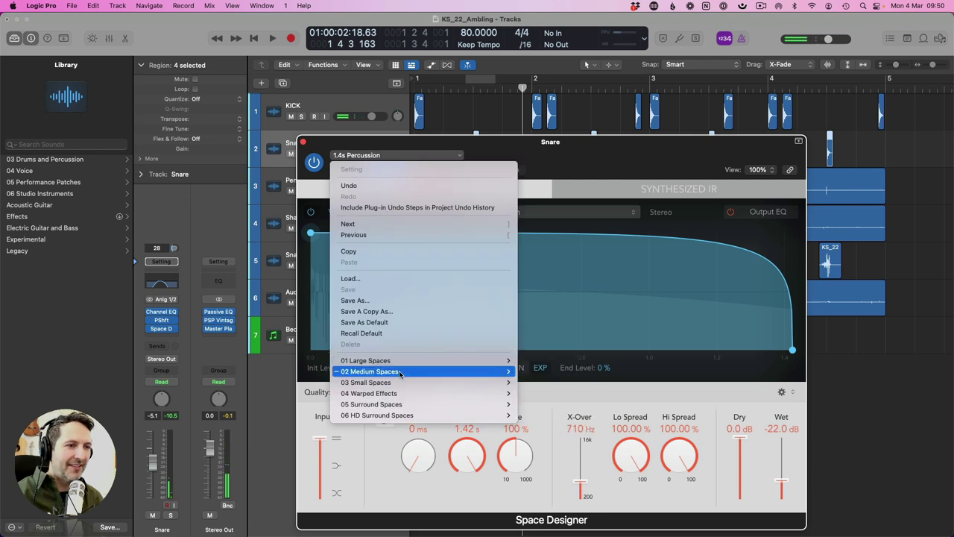
{"action": "mouse_move", "coordinate": [369, 371]}
{"action": "mouse_move", "coordinate": [560, 393]}
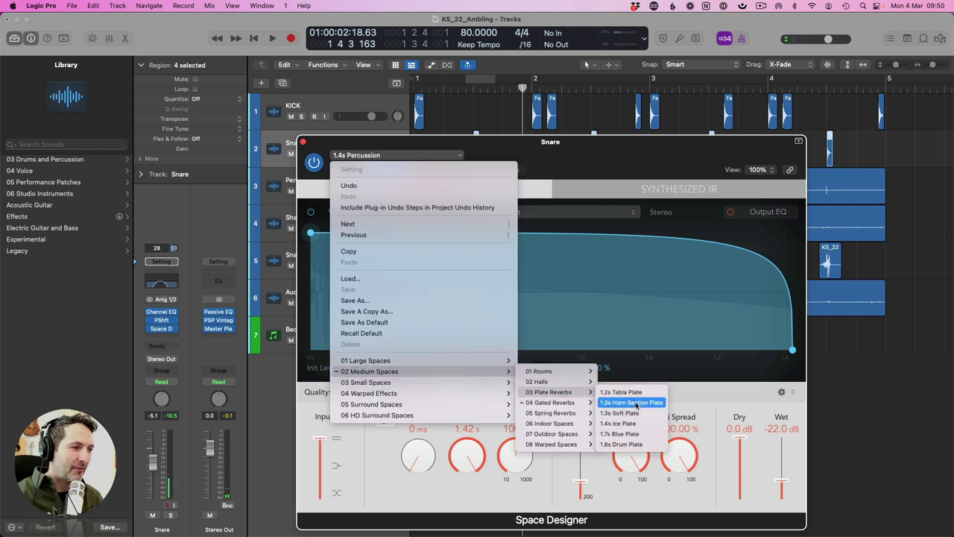
{"action": "left_click", "coordinate": [635, 443]}
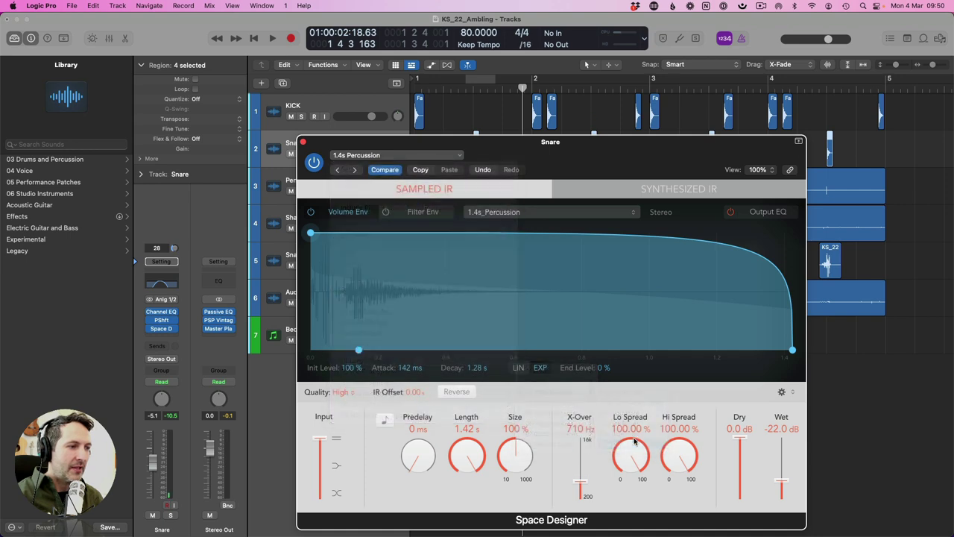
Play the beat from the start, lower Space Designer's Wet level to -29 dB and close the plug-in
{"action": "left_click", "coordinate": [456, 96]}
{"action": "key", "text": "space"}
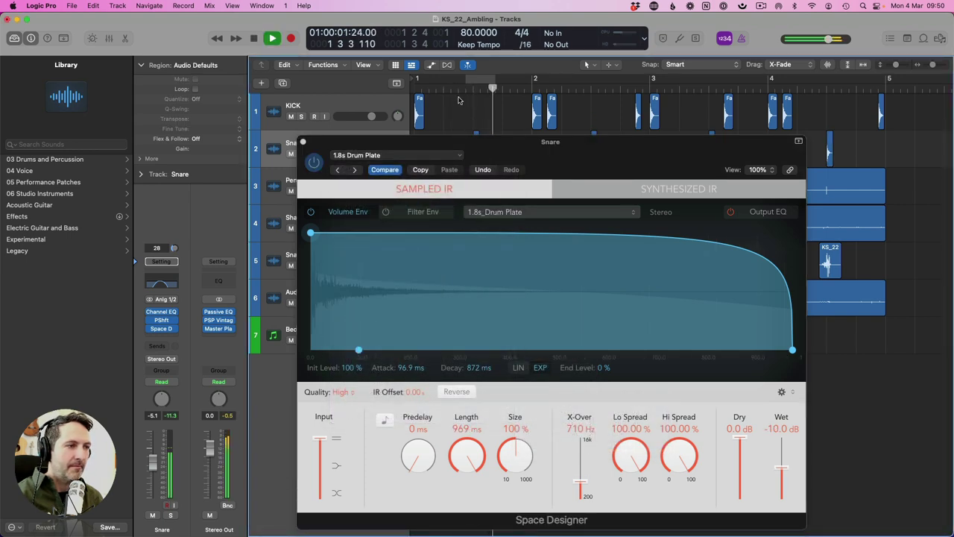
{"action": "left_click_drag", "start_coordinate": [782, 468], "coordinate": [783, 481]}
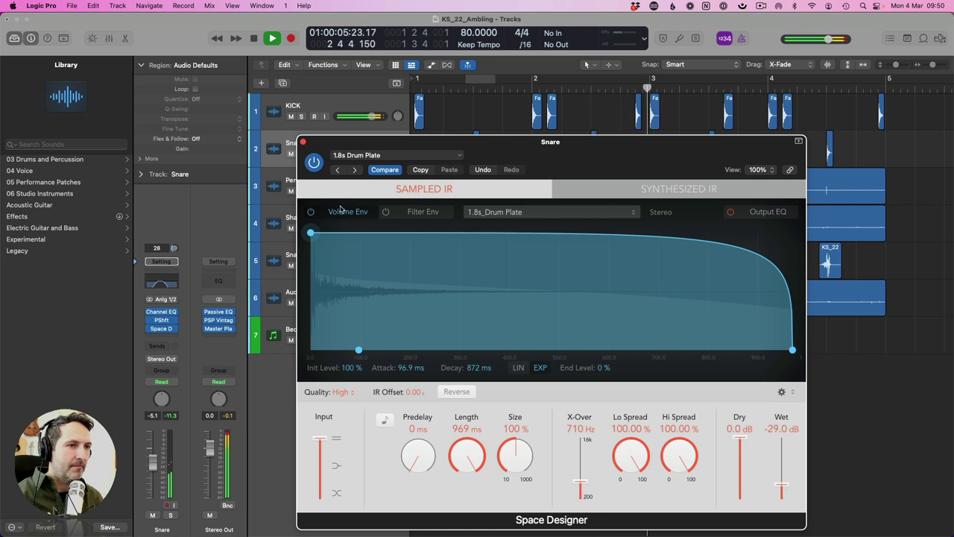
{"action": "left_click", "coordinate": [304, 142]}
Insert XLN Audio's DS-10 Drum Shaper in stereo on the KICK track
{"action": "left_click", "coordinate": [319, 108]}
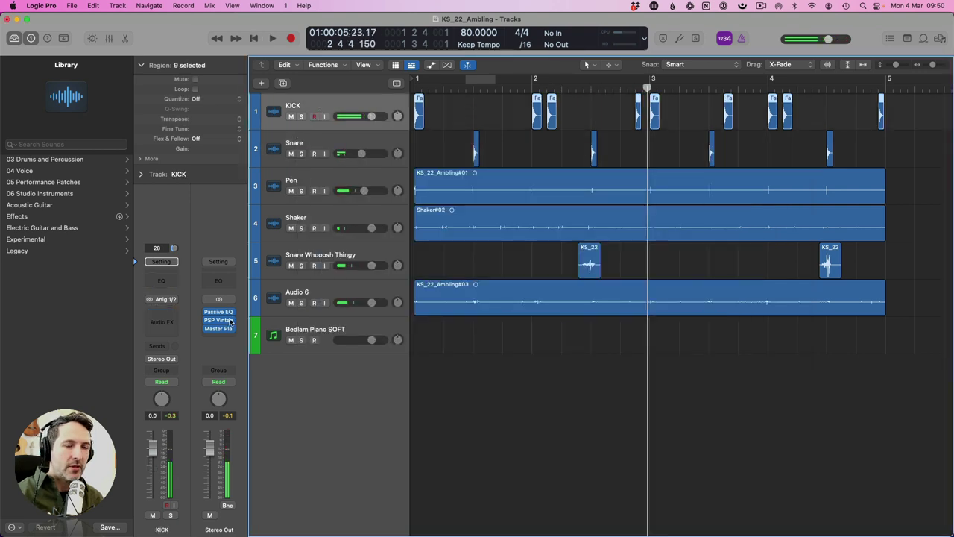
{"action": "left_click", "coordinate": [175, 311]}
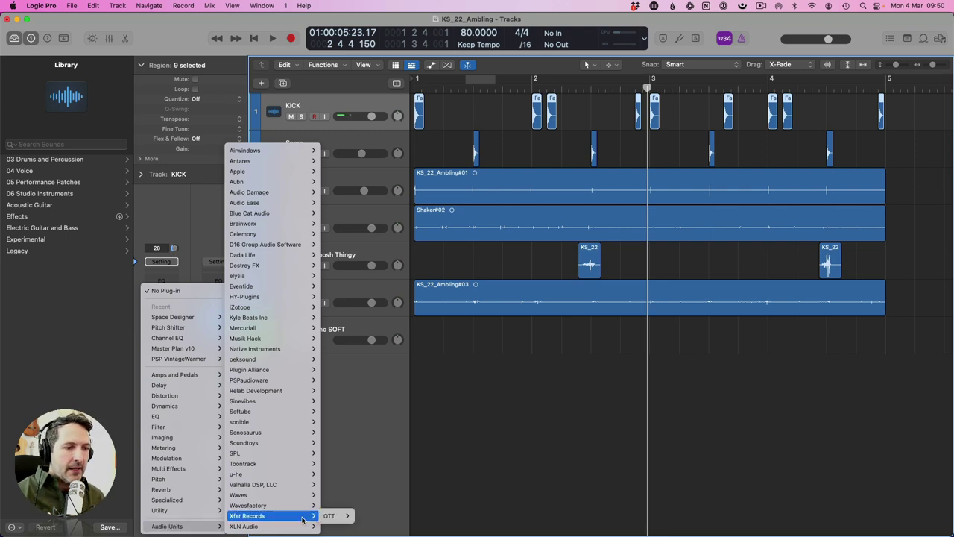
{"action": "mouse_move", "coordinate": [305, 526]}
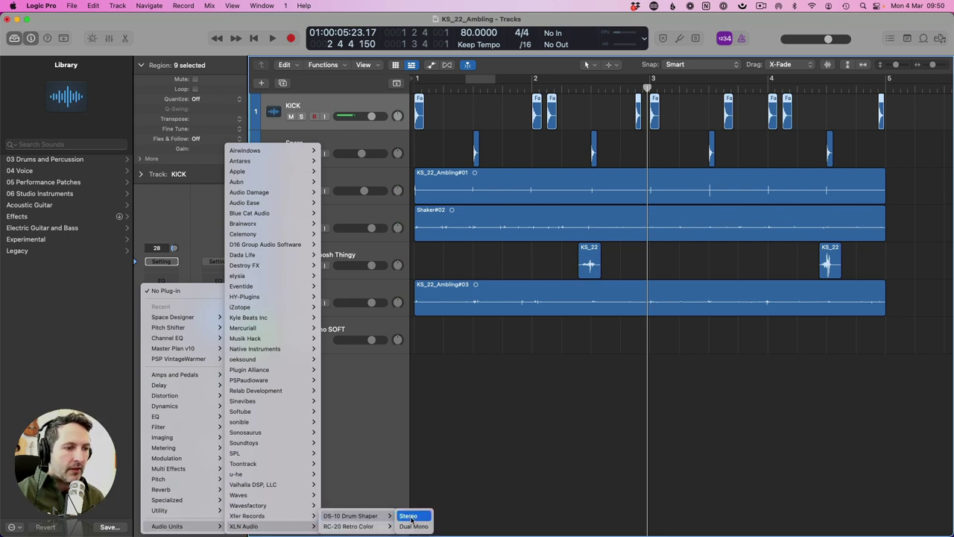
{"action": "left_click", "coordinate": [410, 515]}
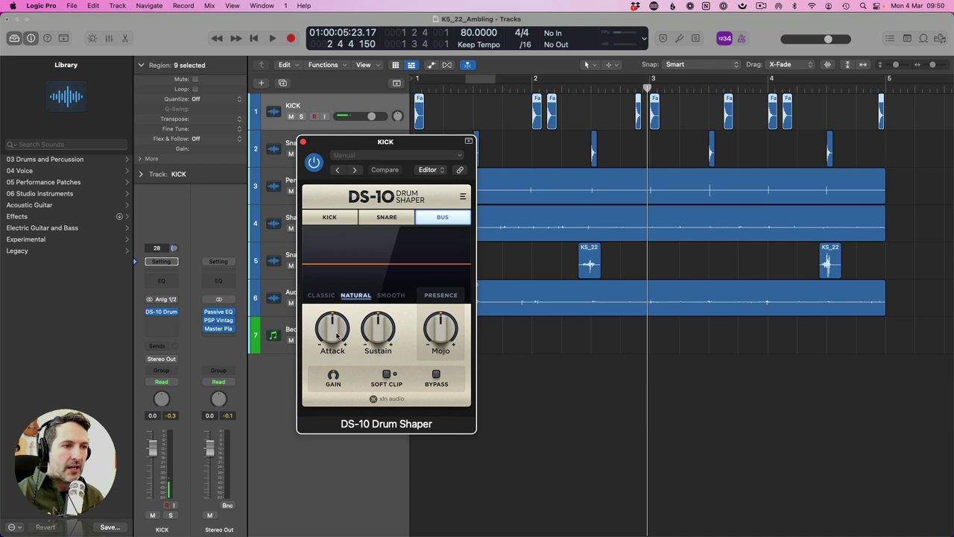
Set DS-10 to Kick mode with slightly more attack, less sustain and Soft Clip on, and return the playhead to the start
{"action": "left_click_drag", "start_coordinate": [382, 332], "coordinate": [381, 365]}
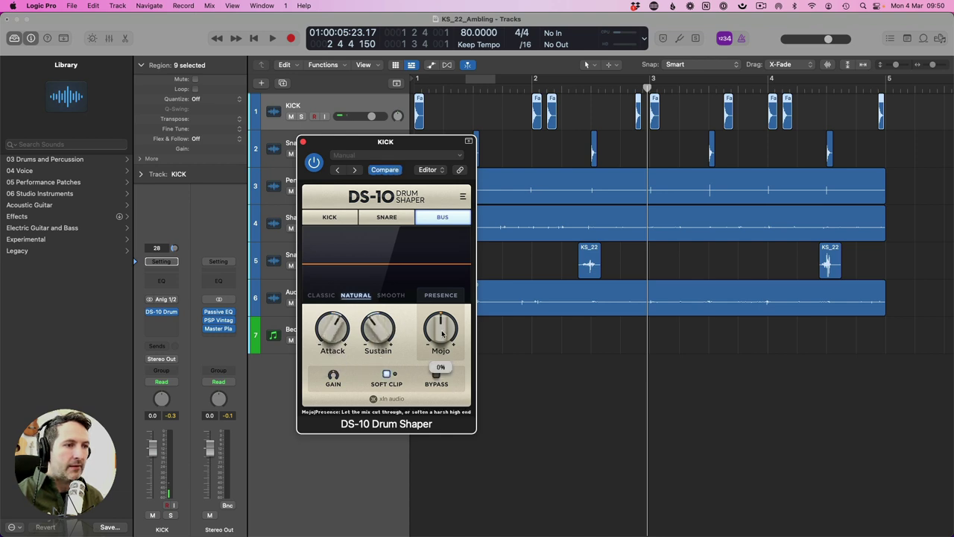
{"action": "left_click", "coordinate": [344, 222]}
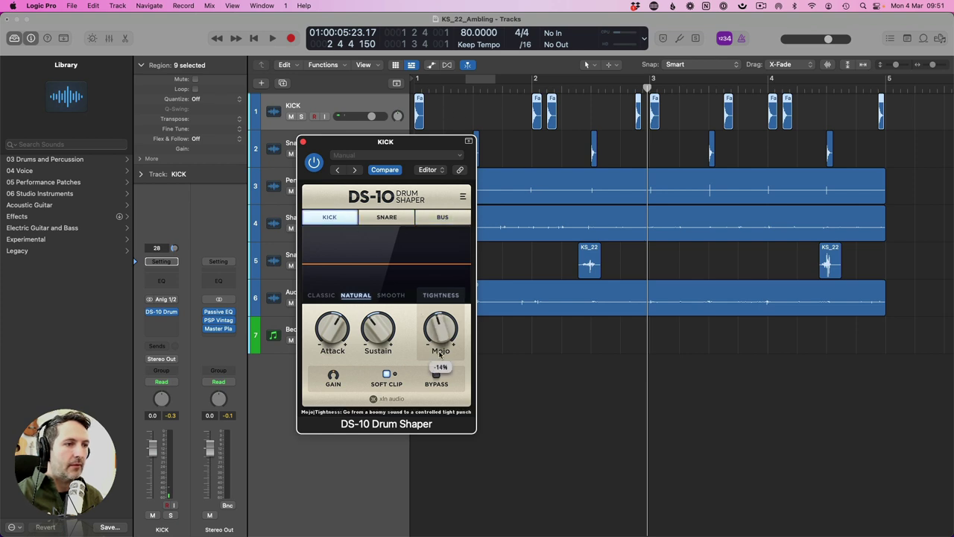
{"action": "key", "text": "Return"}
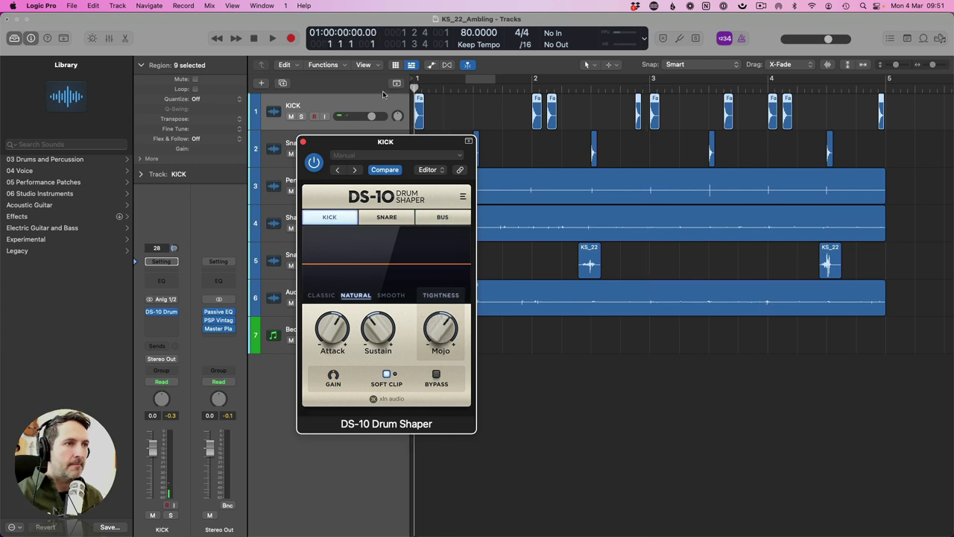
Play the beat while slightly lowering the KICK DS-10's Sustain and output Gain, and close the plug-in
{"action": "key", "text": "space"}
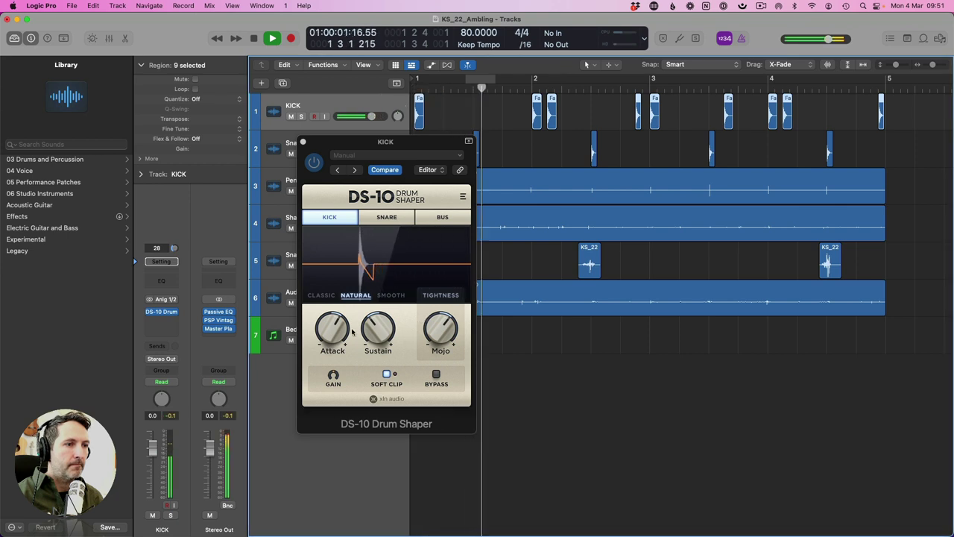
{"action": "mouse_move", "coordinate": [376, 339]}
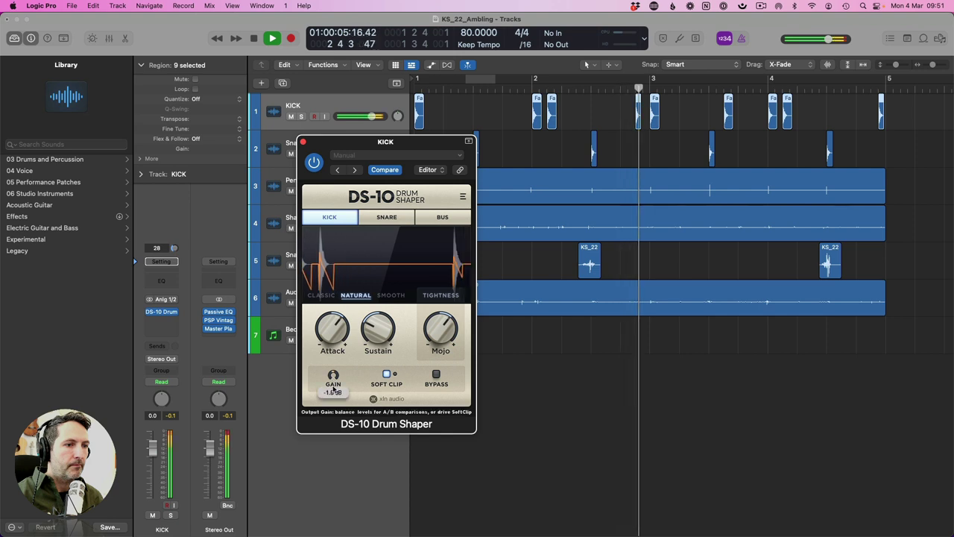
{"action": "mouse_move", "coordinate": [334, 384]}
{"action": "scroll", "coordinate": [333, 383], "scroll_direction": "down", "scroll_amount": 3}
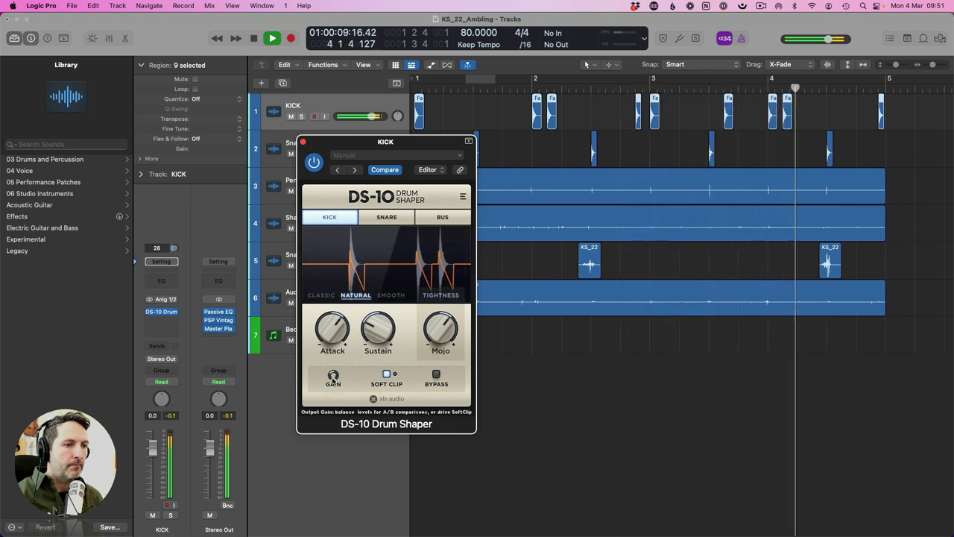
{"action": "left_click", "coordinate": [303, 143]}
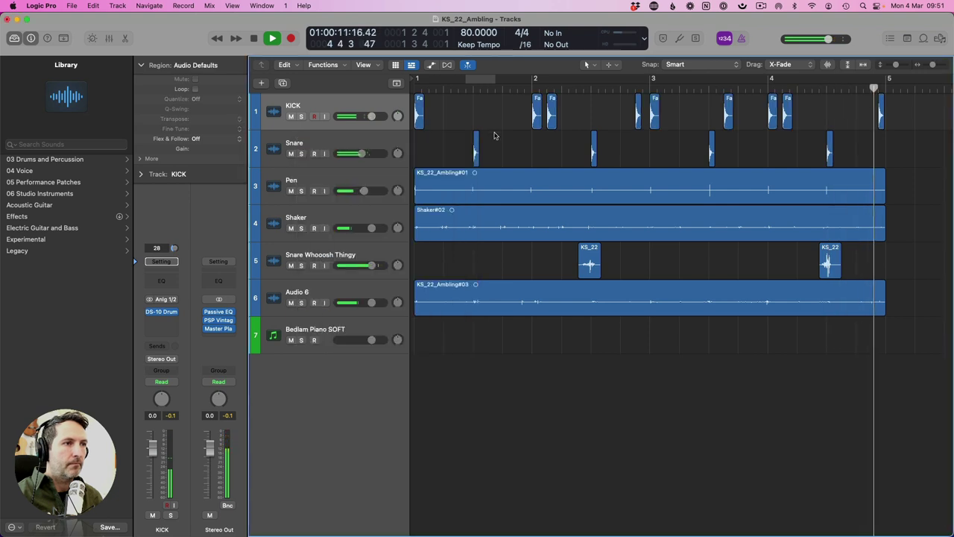
Play the four-bar beat from the start to judge the full drum mix, and stop playback
{"action": "key", "text": "space"}
{"action": "key", "text": "Down"}
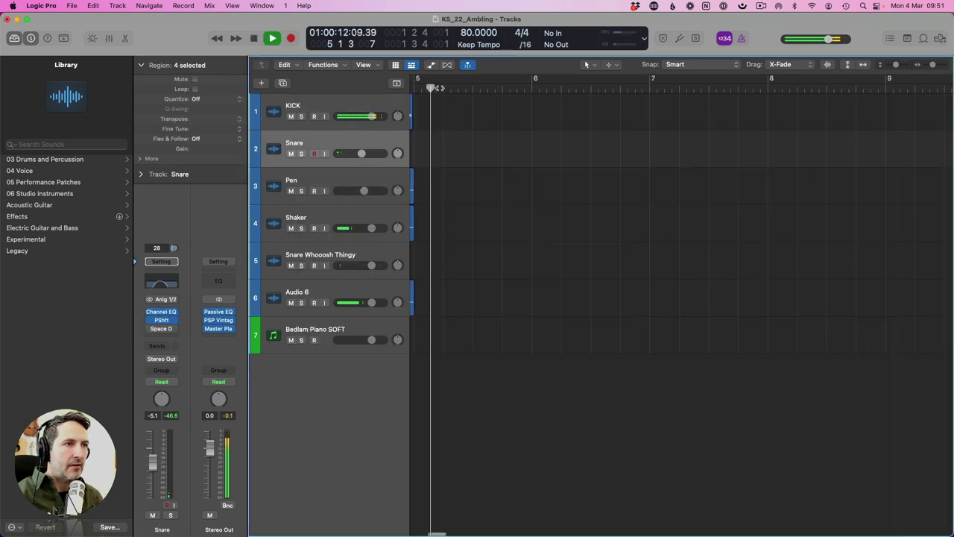
{"action": "key", "text": "space"}
{"action": "key", "text": "z"}
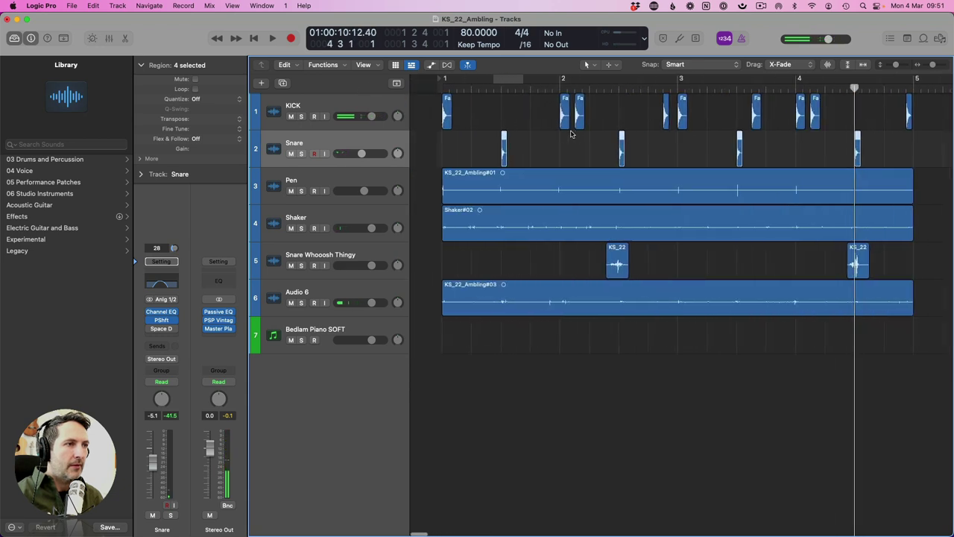
{"action": "key", "text": "Return"}
{"action": "key", "text": "space"}
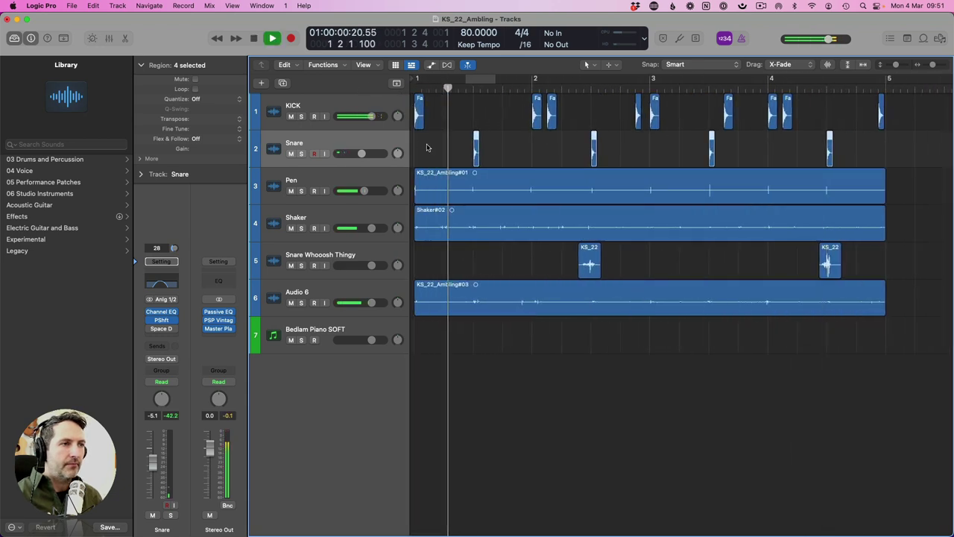
{"action": "key", "text": "space"}
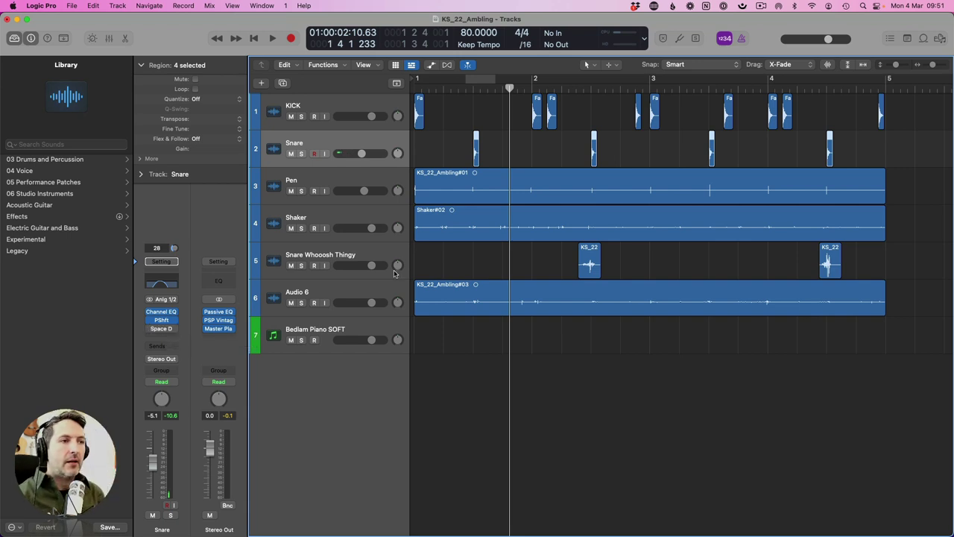
{"action": "key", "text": "Return"}
{"action": "key", "text": "space"}
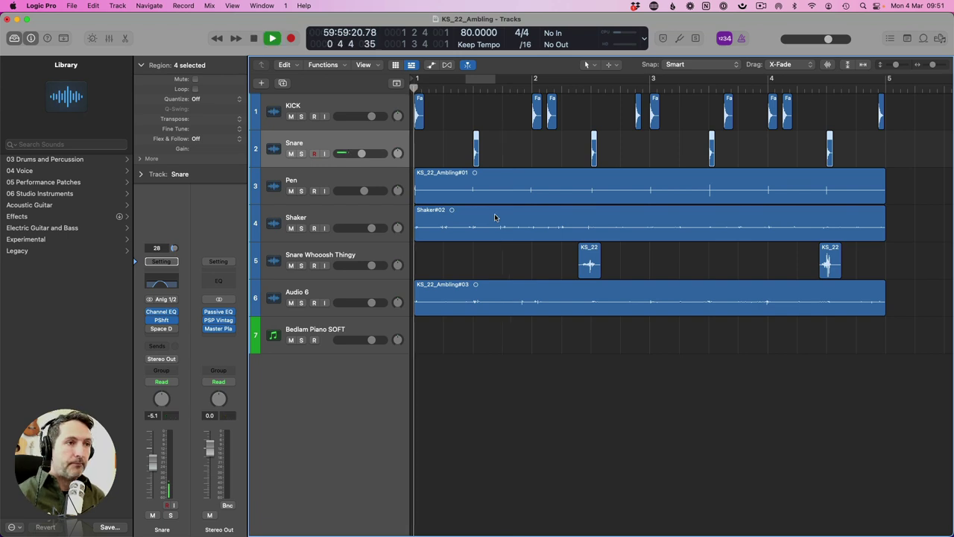
{"action": "left_click", "coordinate": [624, 319]}
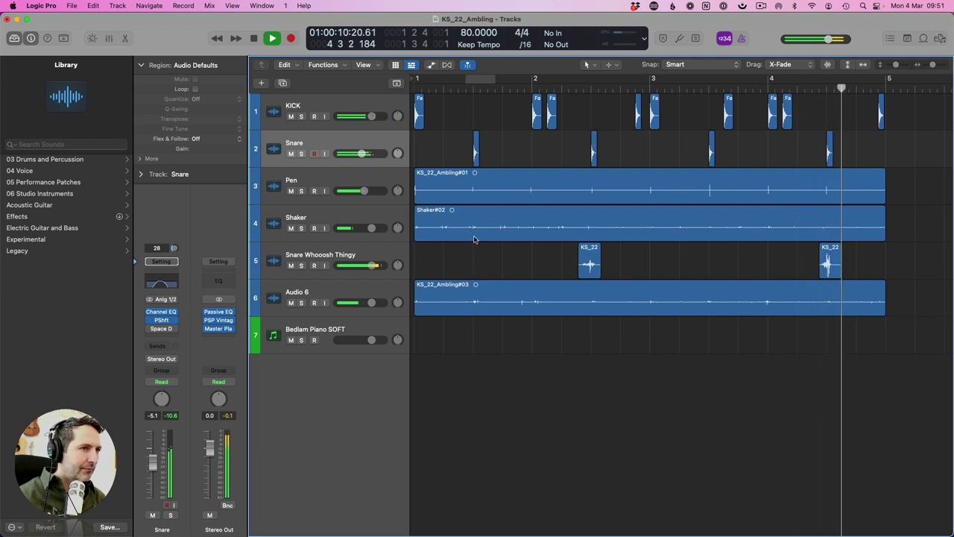
{"action": "key", "text": "space"}
Create an audio track below Bedlam Piano SOFT and browse the import dialog to the Hi hats folder of Daemon Lo Fi drum kit 2
{"action": "left_click", "coordinate": [326, 300]}
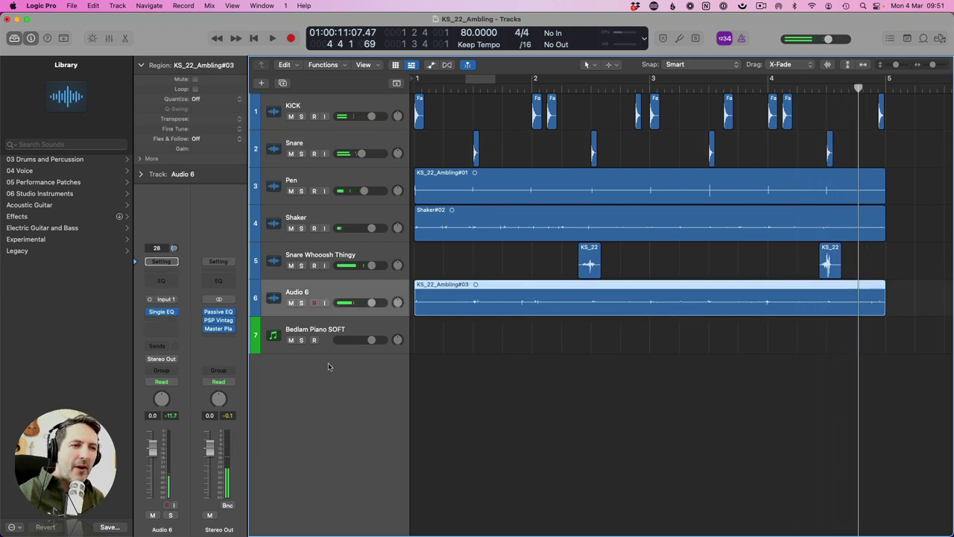
{"action": "double_click", "coordinate": [328, 365]}
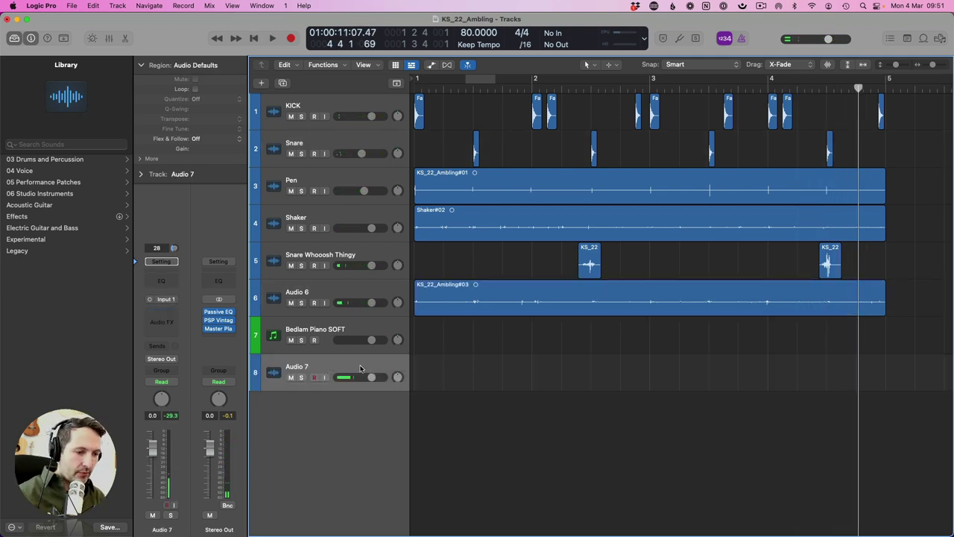
{"action": "key", "text": "super+shift+i"}
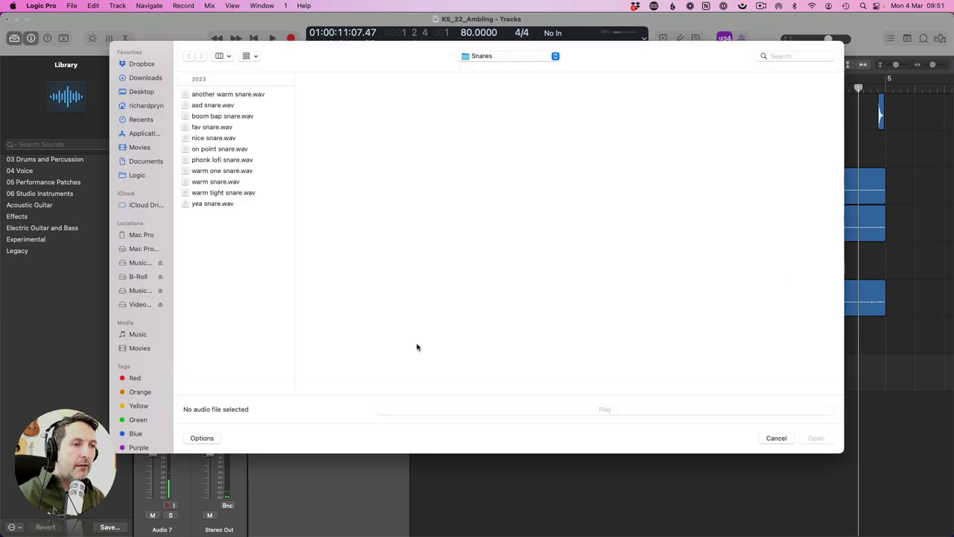
{"action": "left_click", "coordinate": [519, 56]}
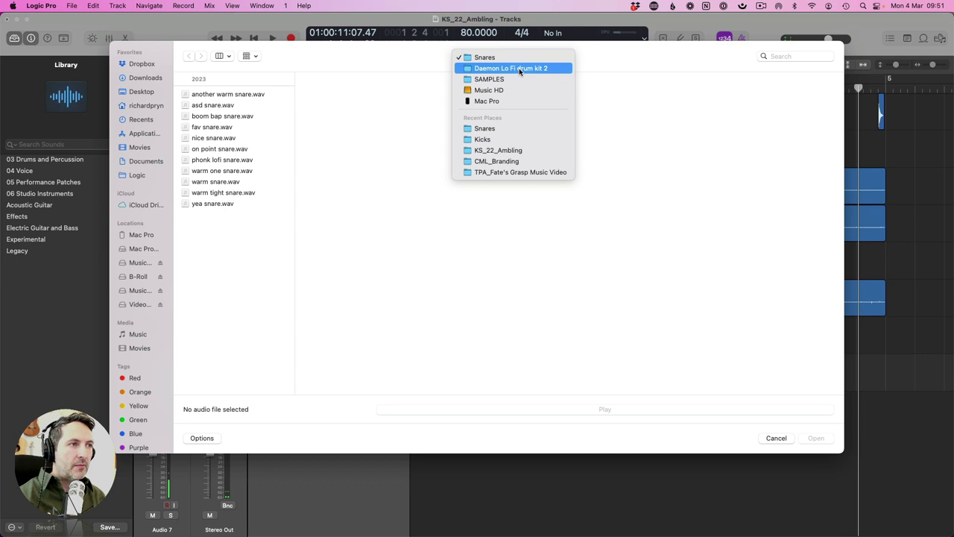
{"action": "left_click", "coordinate": [518, 68]}
{"action": "left_click", "coordinate": [450, 160]}
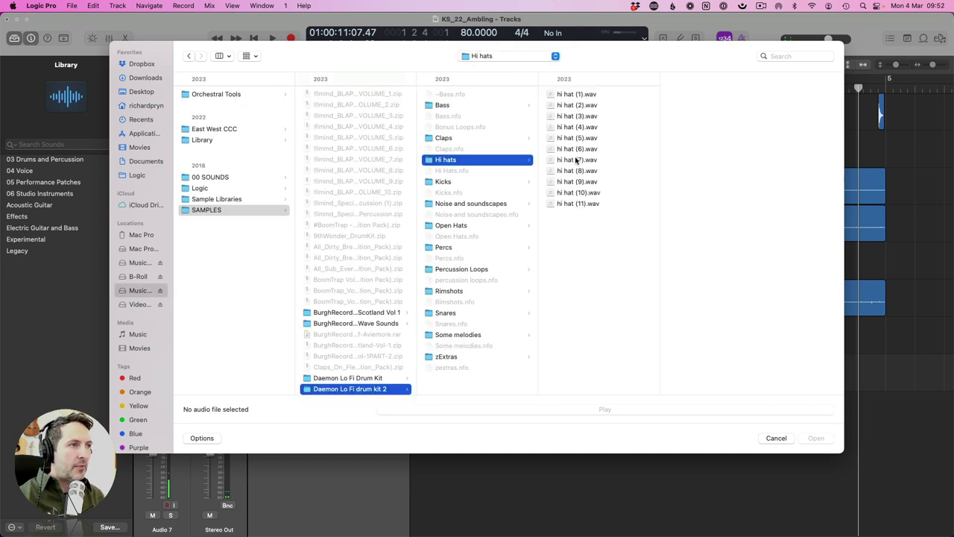
Preview hi hat (11).wav and import it onto the new Audio 7 track
{"action": "left_click", "coordinate": [573, 203]}
{"action": "key", "text": "space"}
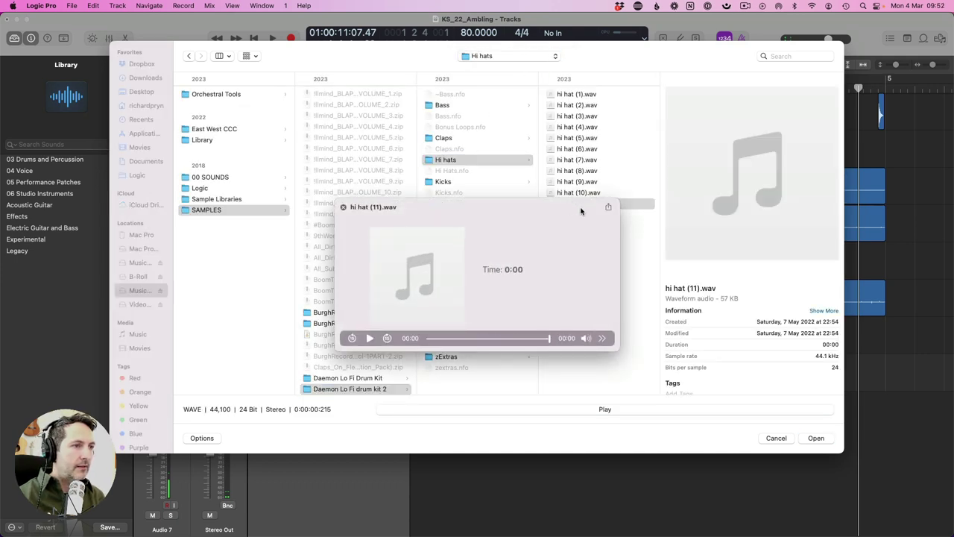
{"action": "key", "text": "space"}
{"action": "key", "text": "Return"}
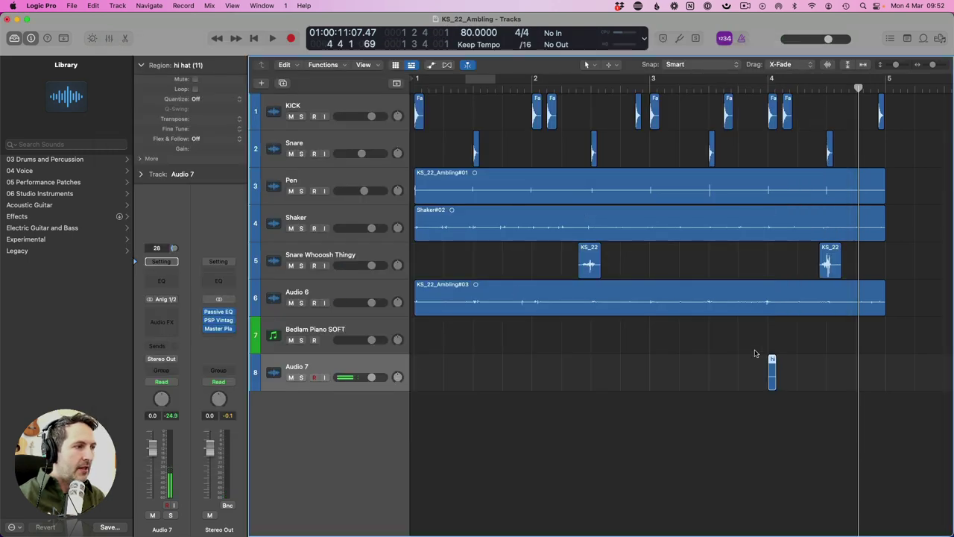
Move the hi-hat region to bar 1, copy it every two beats across the four bars, and play the beat from the start
{"action": "left_click_drag", "start_coordinate": [772, 372], "coordinate": [479, 377]}
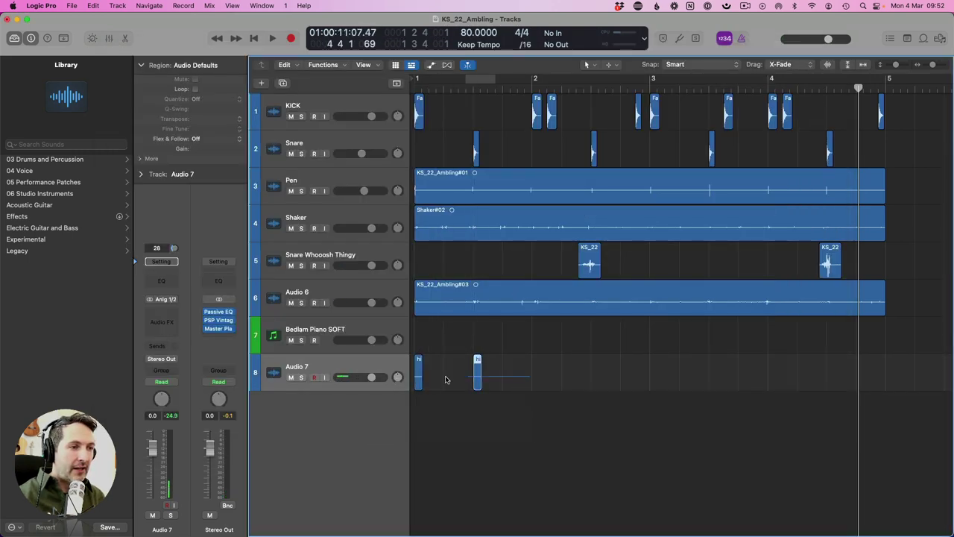
{"action": "left_click_drag", "start_coordinate": [419, 379], "coordinate": [536, 379], "text": "alt"}
{"action": "mouse_move", "coordinate": [655, 380]}
{"action": "left_mouse_down"}
{"action": "mouse_move", "coordinate": [414, 377]}
{"action": "mouse_move", "coordinate": [682, 371]}
{"action": "mouse_move", "coordinate": [657, 377]}
{"action": "left_mouse_up"}
{"action": "key", "text": "Return"}
{"action": "key", "text": "space"}
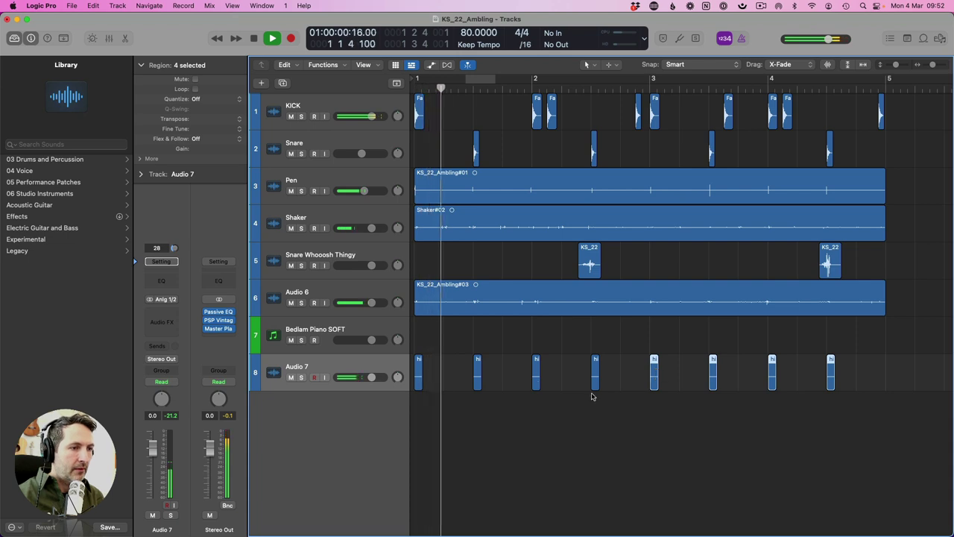
Copy all eight hi-hat regions one beat later so a hat falls on every beat, and return to the start
{"action": "key", "text": "shift+s"}
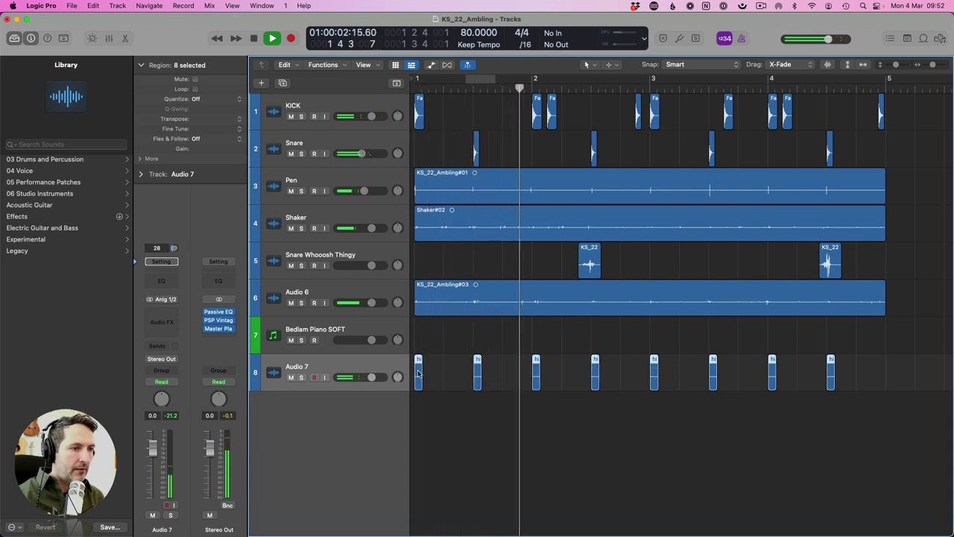
{"action": "left_click_drag", "start_coordinate": [418, 373], "coordinate": [451, 374], "text": "alt"}
{"action": "key", "text": "Return"}
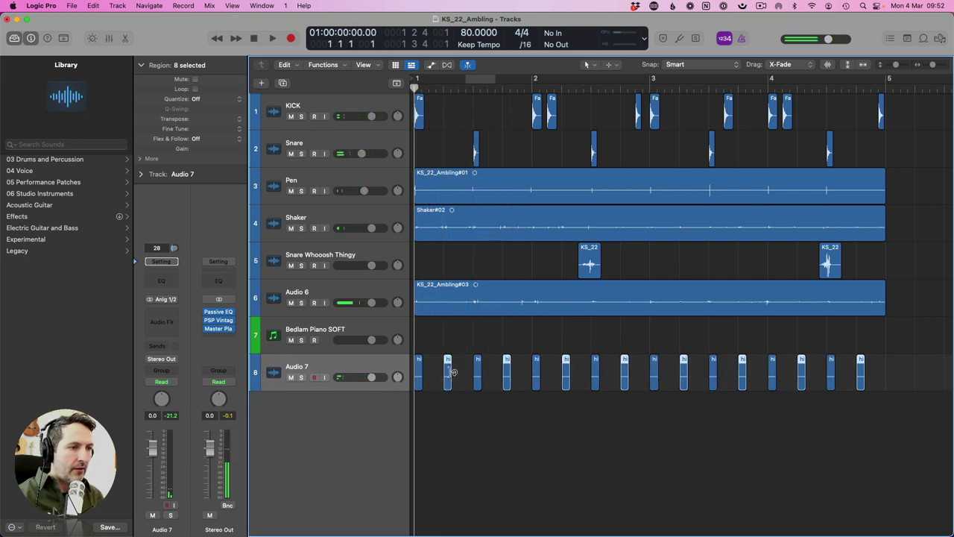
Play the beat, lower the hi-hat track's volume to -2.9 dB and rename the track Hats
{"action": "key", "text": "space"}
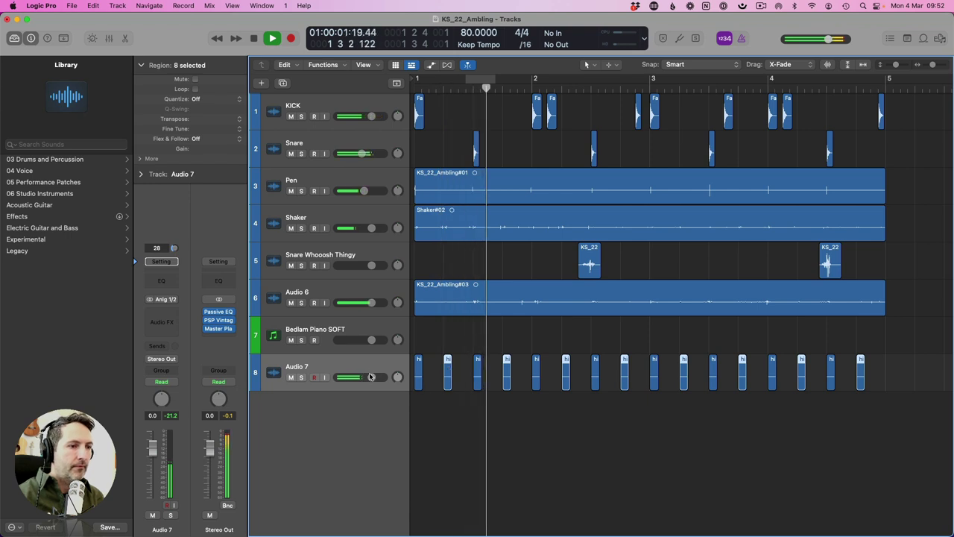
{"action": "mouse_move", "coordinate": [372, 377]}
{"action": "left_click_drag", "start_coordinate": [371, 377], "coordinate": [365, 377]}
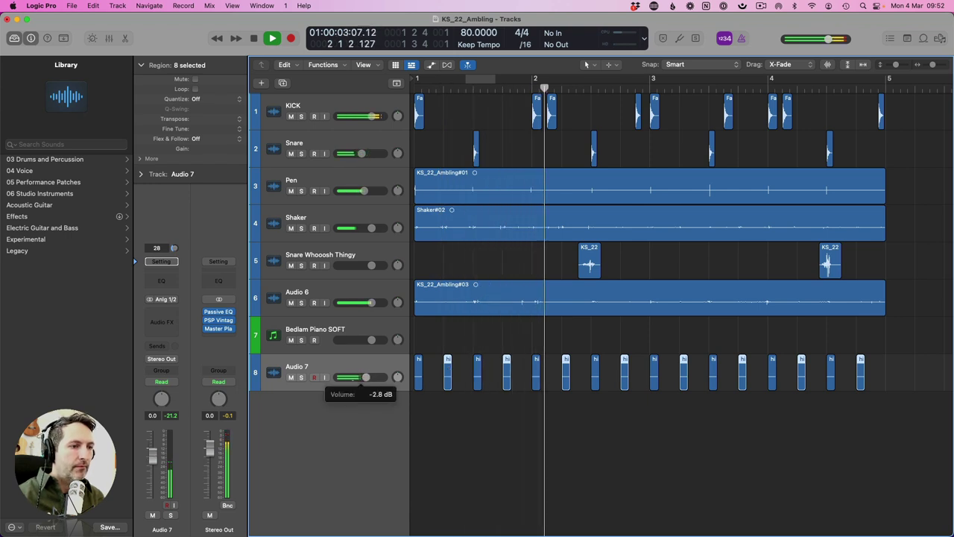
{"action": "double_click", "coordinate": [298, 366]}
{"action": "type", "text": "Hats"}
{"action": "key", "text": "Return"}
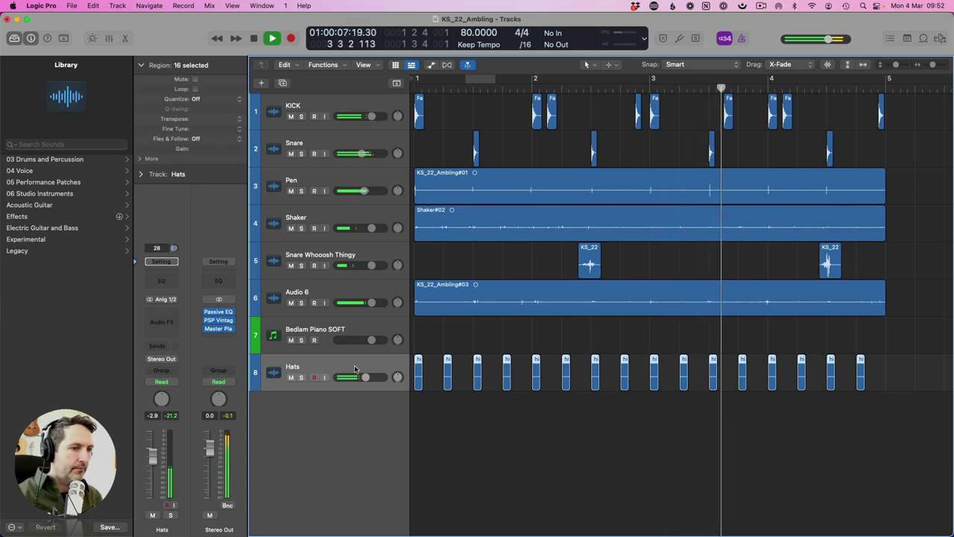
Stop playback and insert a Single Band EQ on the Hats track
{"action": "key", "text": "space"}
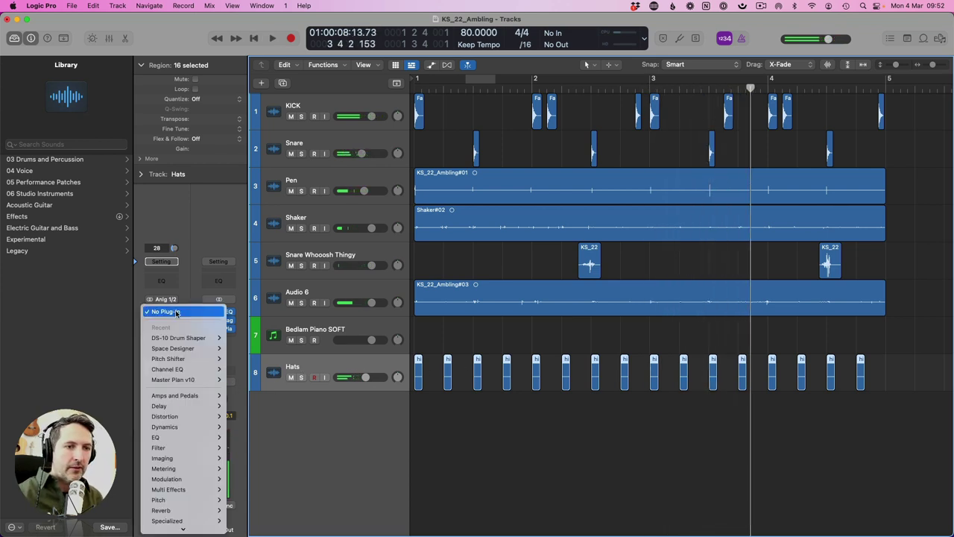
{"action": "left_click", "coordinate": [179, 316]}
{"action": "mouse_move", "coordinate": [195, 372]}
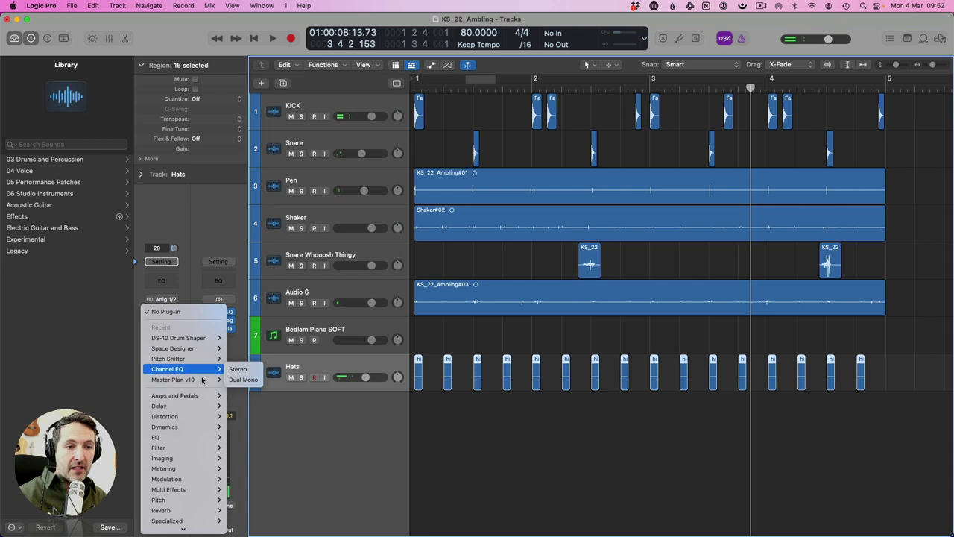
{"action": "mouse_move", "coordinate": [197, 437]}
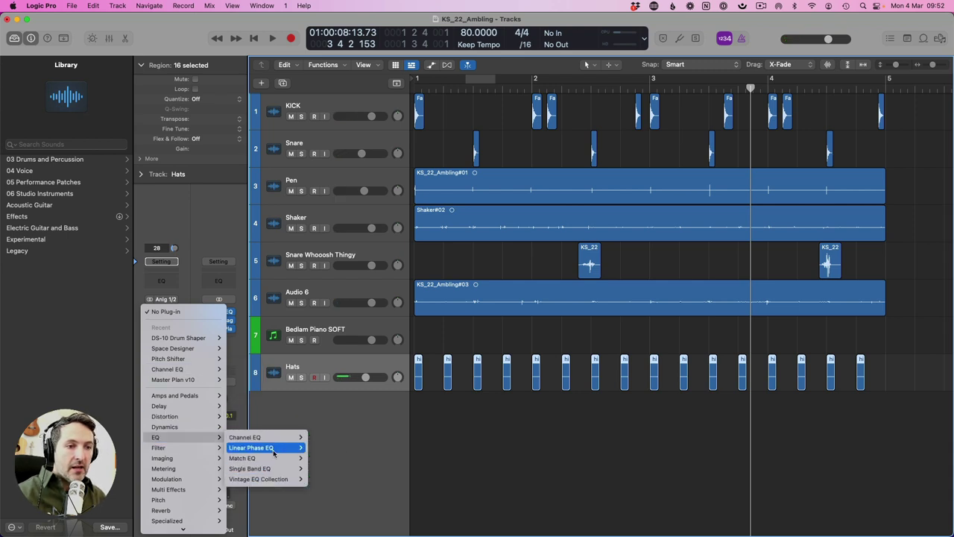
{"action": "mouse_move", "coordinate": [282, 468]}
{"action": "left_click", "coordinate": [326, 468]}
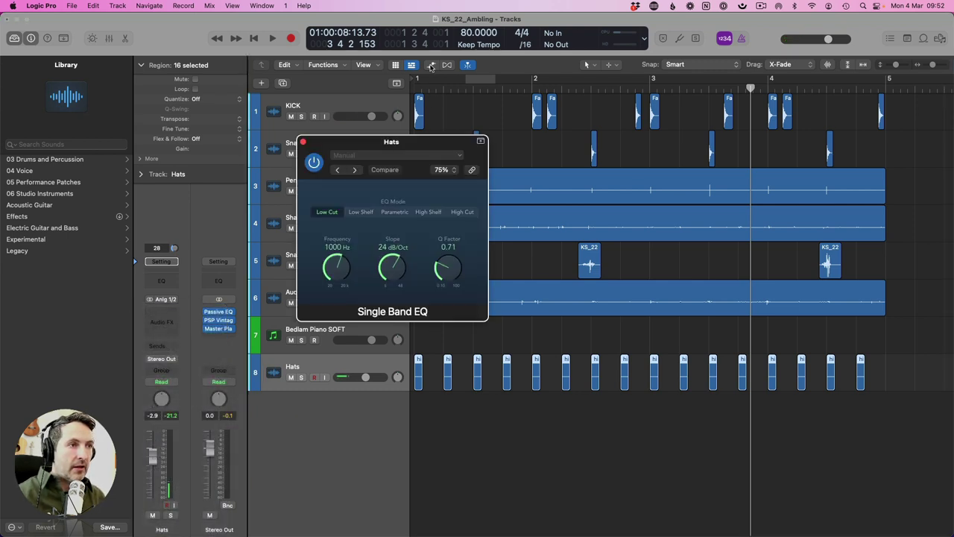
Set a cycle range from bar 1 to bar 3, play it looped and briefly solo the Hats track
{"action": "left_click_drag", "start_coordinate": [439, 84], "coordinate": [650, 82]}
{"action": "key", "text": "space"}
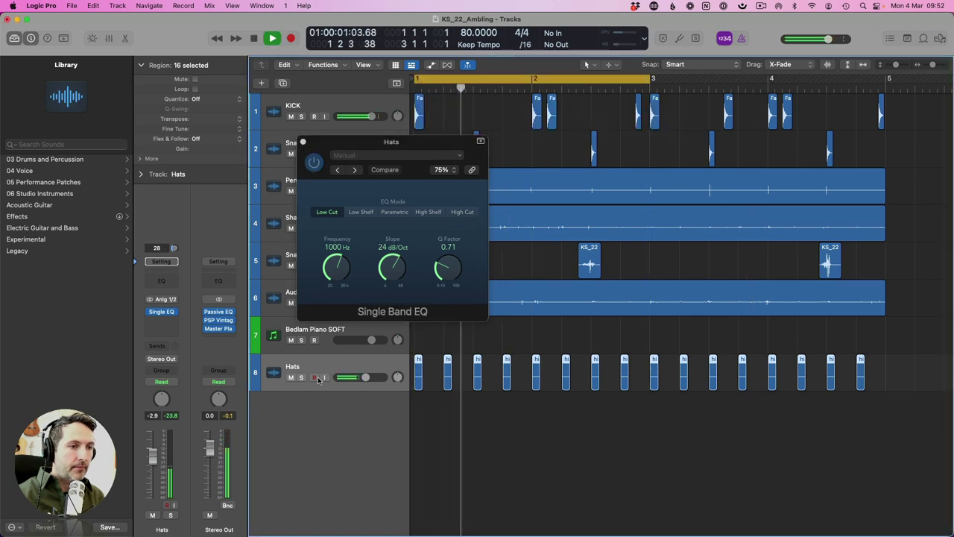
{"action": "key", "text": "s"}
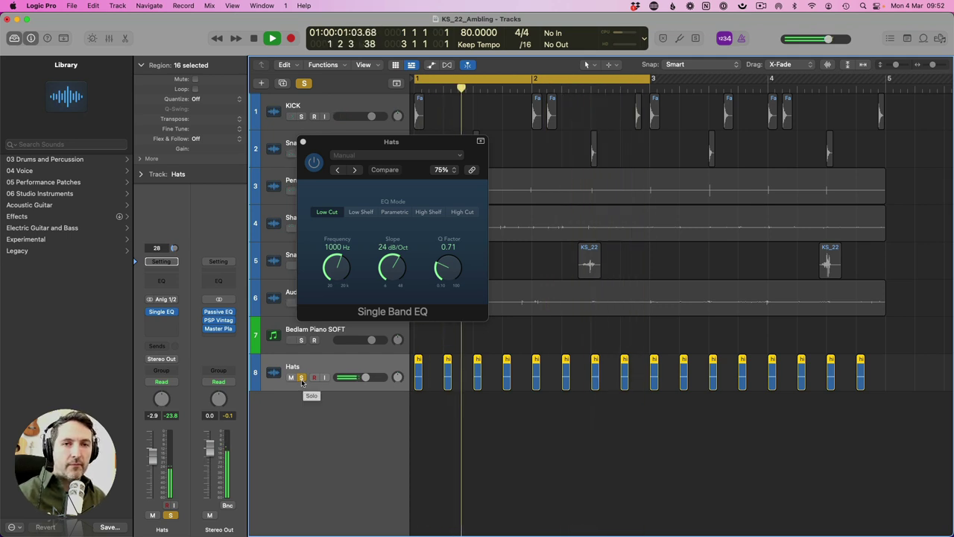
{"action": "left_click", "coordinate": [302, 378]}
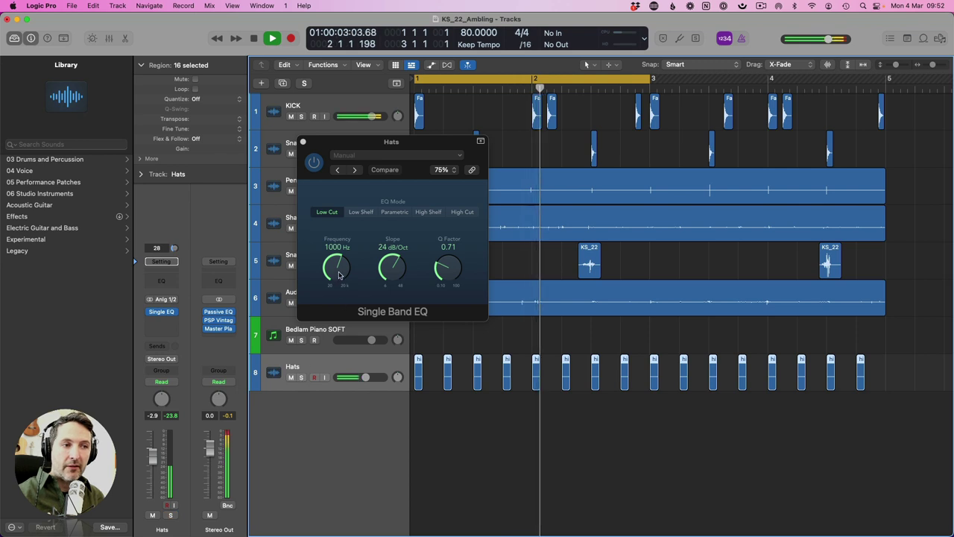
Compare a 220 Hz low cut on the Hats with the EQ bypassed, set it to 405 Hz, hide the plug-in and stop playback
{"action": "left_click_drag", "start_coordinate": [336, 268], "coordinate": [343, 300]}
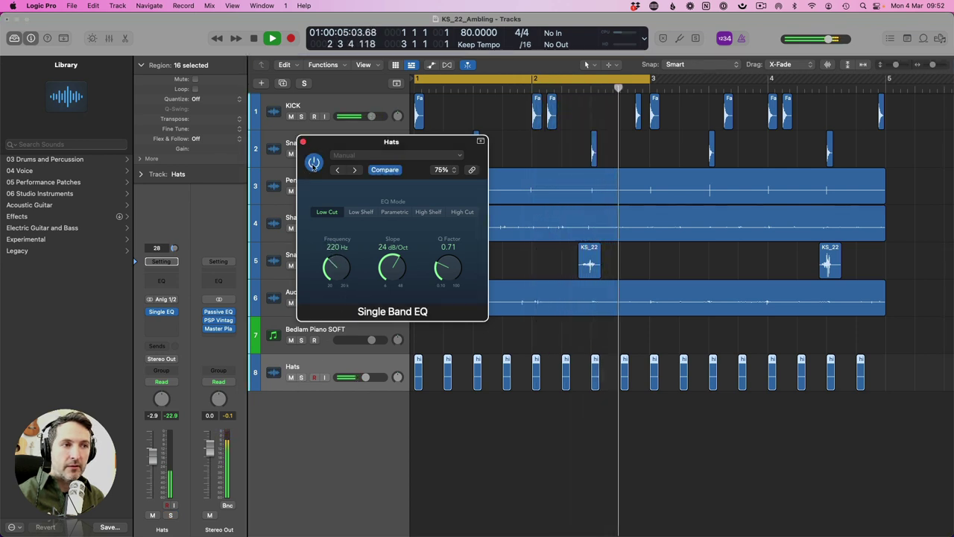
{"action": "left_click", "coordinate": [314, 163]}
{"action": "left_click", "coordinate": [313, 163]}
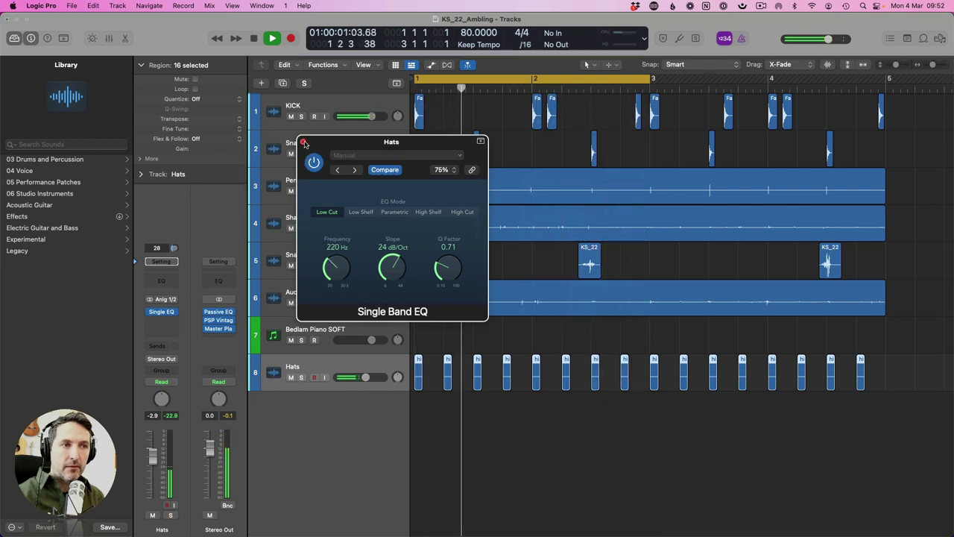
{"action": "left_click_drag", "start_coordinate": [335, 267], "coordinate": [346, 305]}
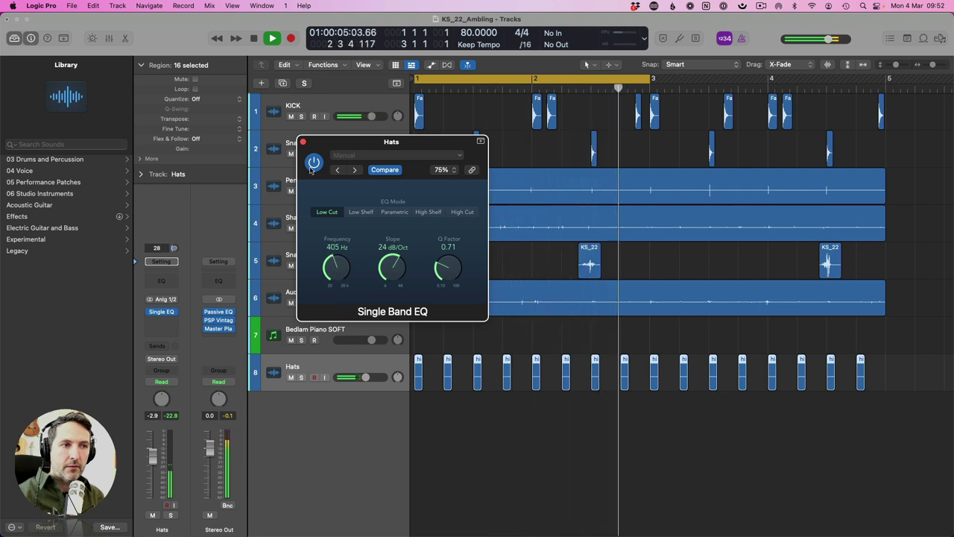
{"action": "key", "text": "v"}
{"action": "key", "text": "space"}
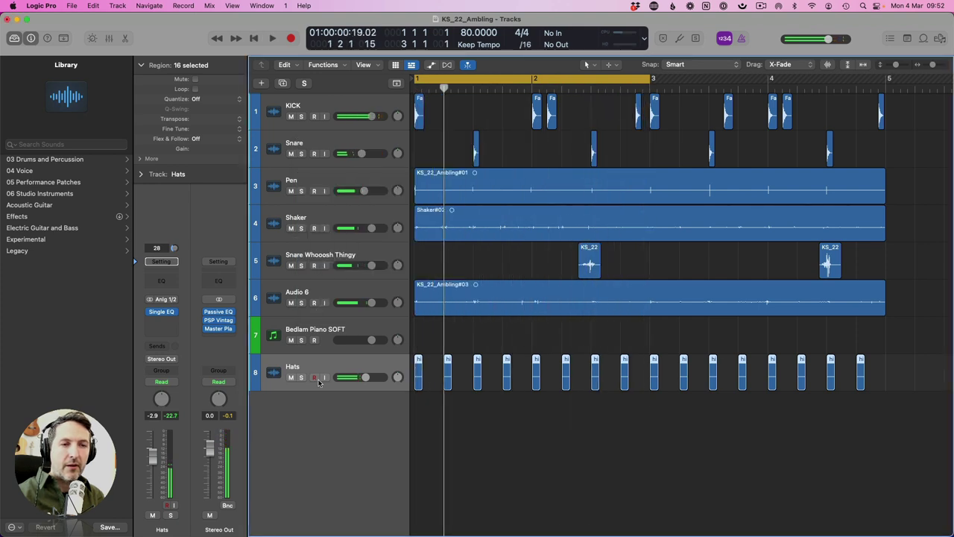
Solo the Audio 6 track, play it briefly from the start, stop playback and turn its solo off
{"action": "left_click", "coordinate": [328, 334]}
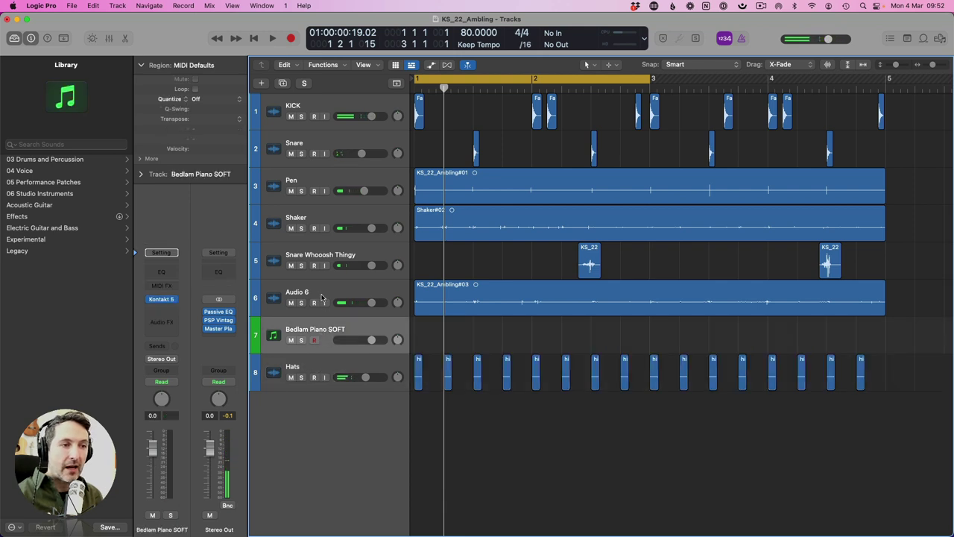
{"action": "left_click", "coordinate": [322, 297]}
{"action": "key", "text": "s"}
{"action": "key", "text": "Return"}
{"action": "key", "text": "space"}
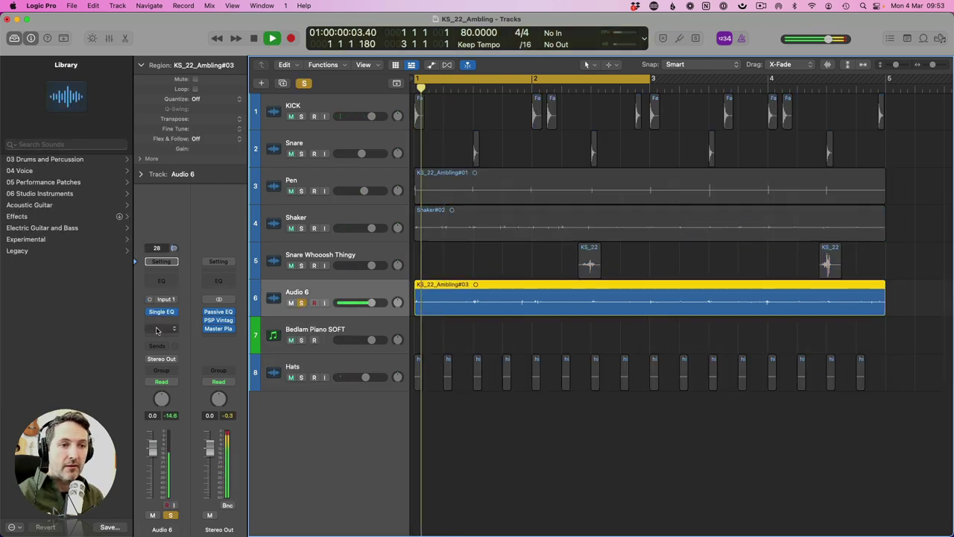
{"action": "key", "text": "space"}
{"action": "left_click", "coordinate": [302, 303]}
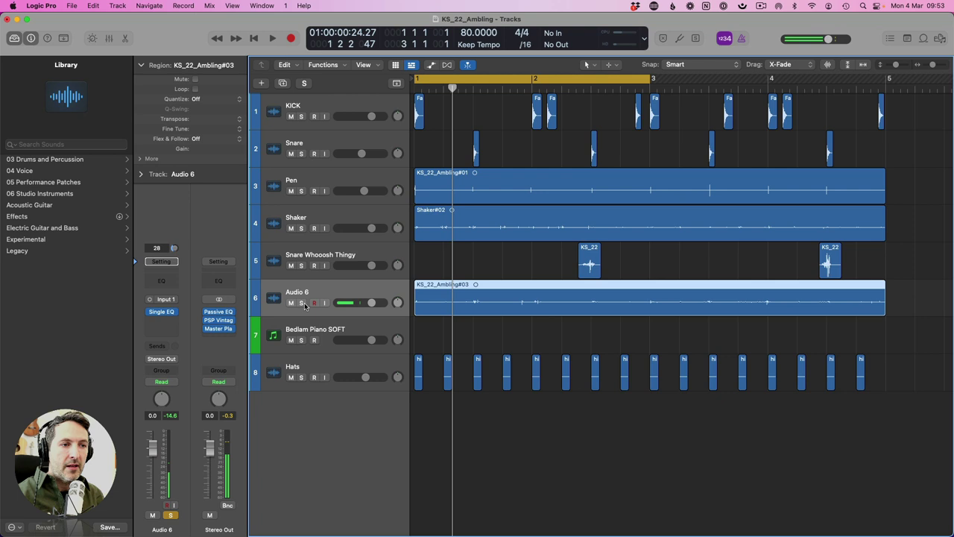
Insert a stereo Direction Mixer on the Hats with direction about -24.5°, audition it in the loop, close the plug-in and stop playback
{"action": "left_click", "coordinate": [316, 363]}
{"action": "left_click", "coordinate": [161, 311]}
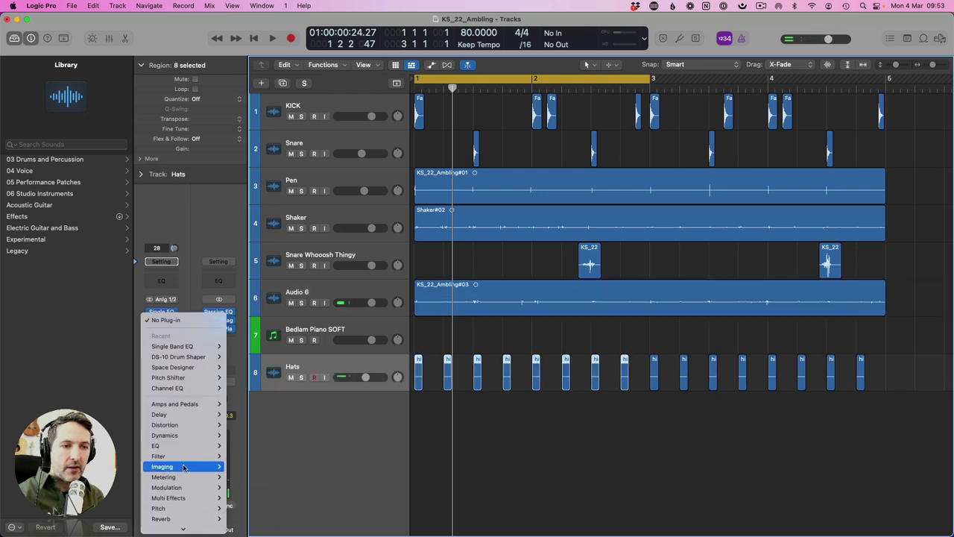
{"action": "mouse_move", "coordinate": [183, 466]}
{"action": "mouse_move", "coordinate": [249, 476]}
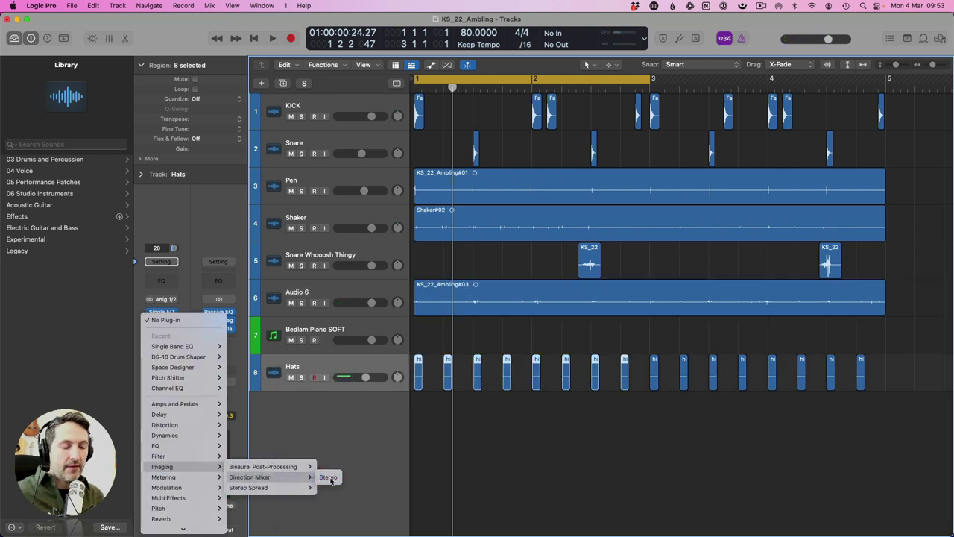
{"action": "left_click", "coordinate": [327, 478]}
{"action": "left_click_drag", "start_coordinate": [413, 237], "coordinate": [410, 253]}
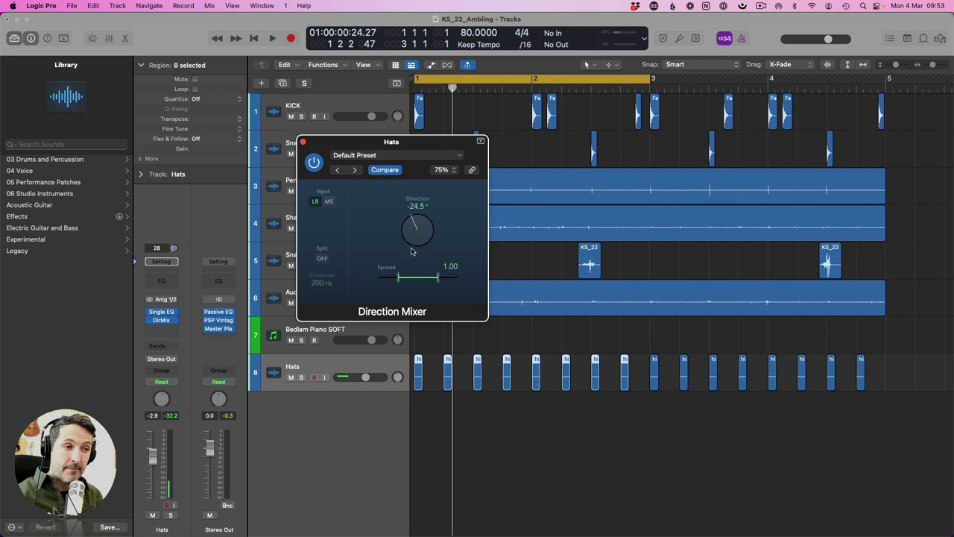
{"action": "key", "text": "space"}
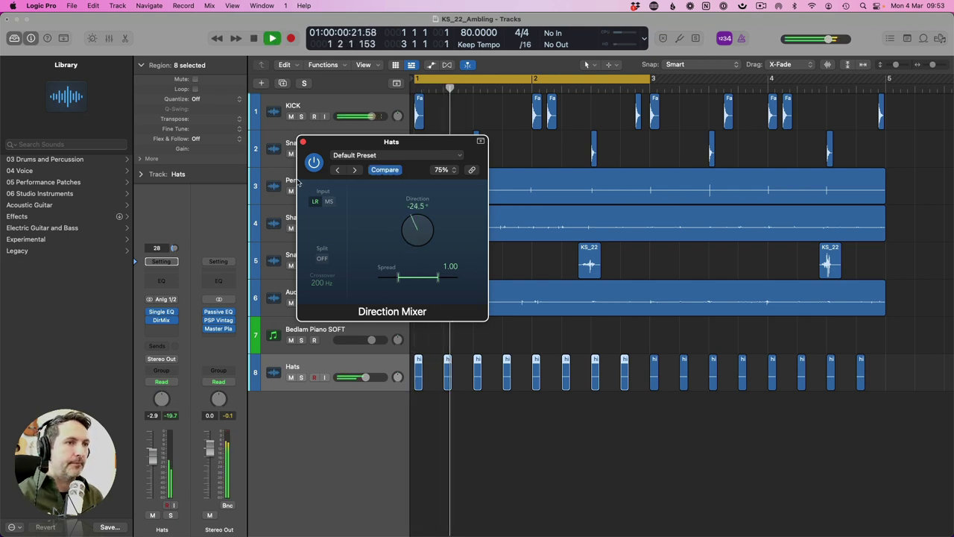
{"action": "left_click", "coordinate": [303, 142]}
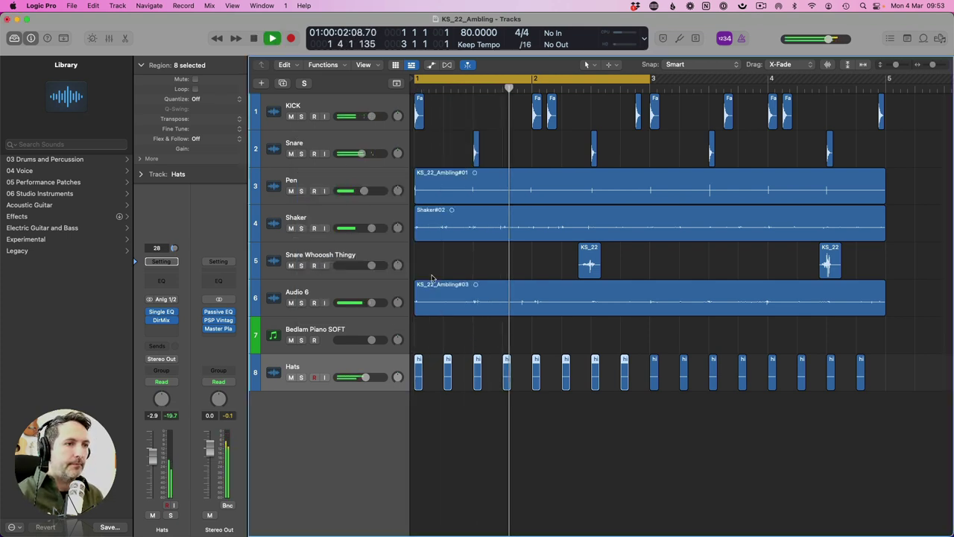
{"action": "key", "text": "space"}
Try a mono-to-stereo Direction Mixer on Audio 6 with its spread widened to 2.00 while the loop plays
{"action": "left_click", "coordinate": [324, 295]}
{"action": "left_click", "coordinate": [166, 323]}
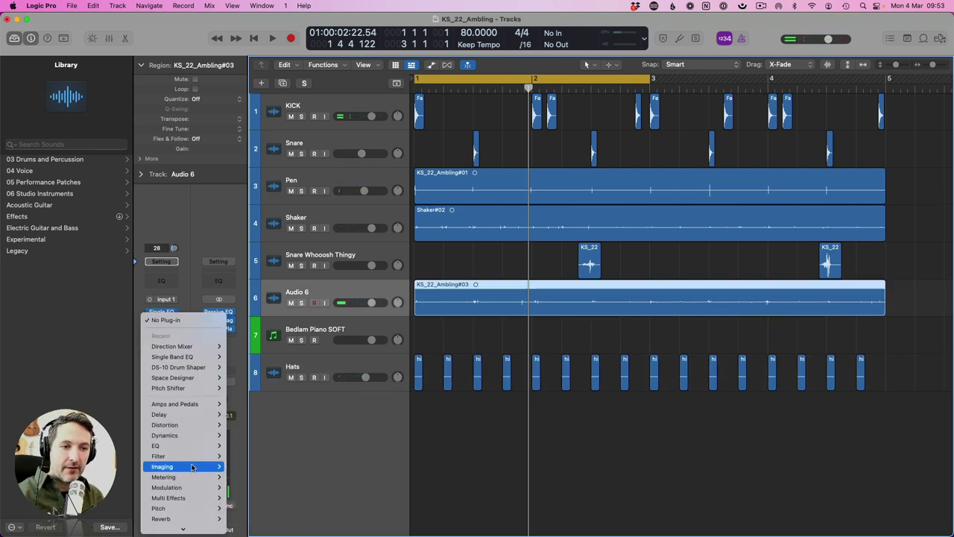
{"action": "mouse_move", "coordinate": [194, 467]}
{"action": "mouse_move", "coordinate": [269, 467]}
{"action": "left_click", "coordinate": [313, 466]}
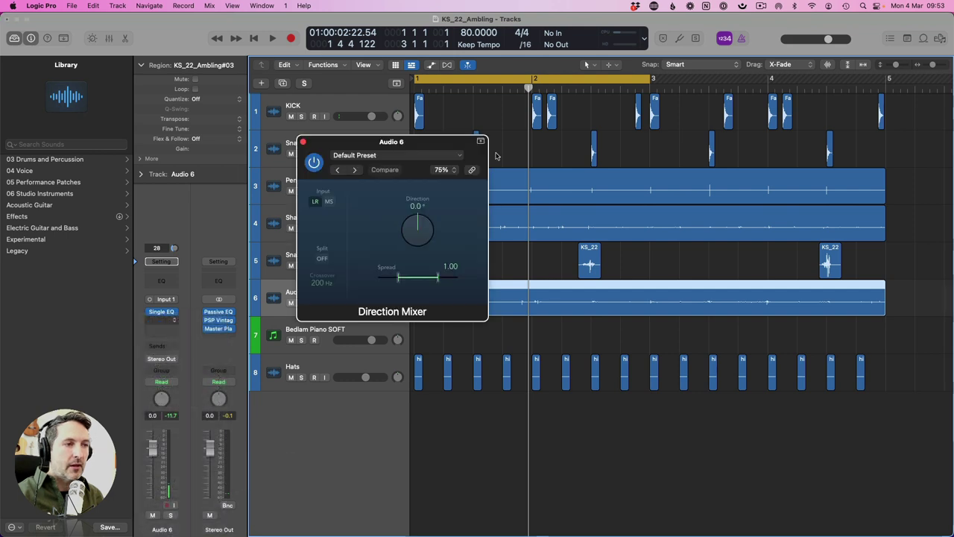
{"action": "key", "text": "Return"}
{"action": "key", "text": "space"}
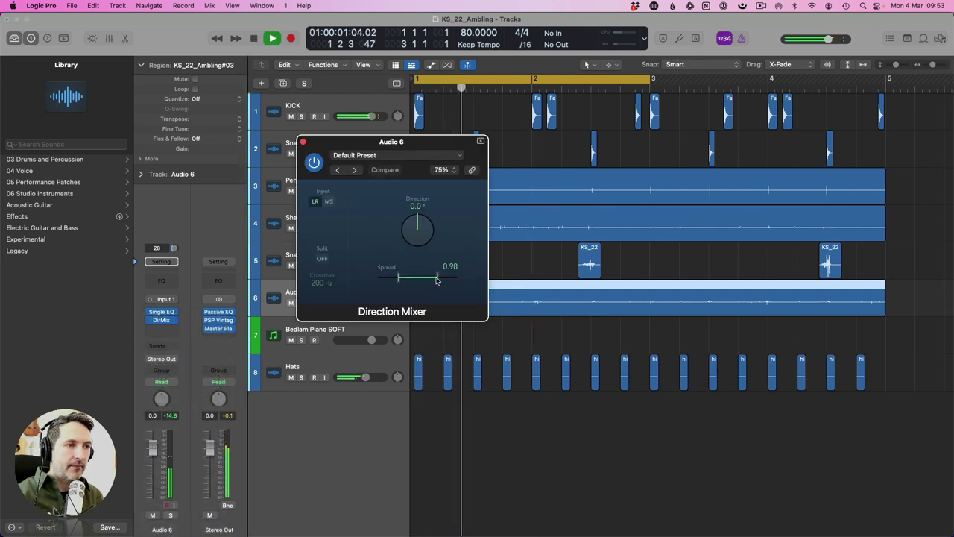
{"action": "left_click_drag", "start_coordinate": [438, 276], "coordinate": [458, 278]}
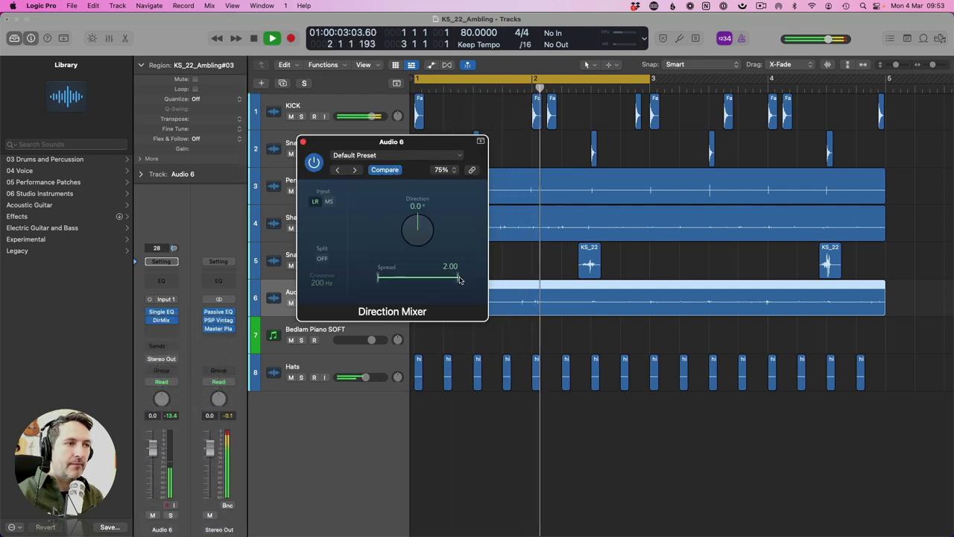
{"action": "key", "text": "space"}
{"action": "key", "text": "super+w"}
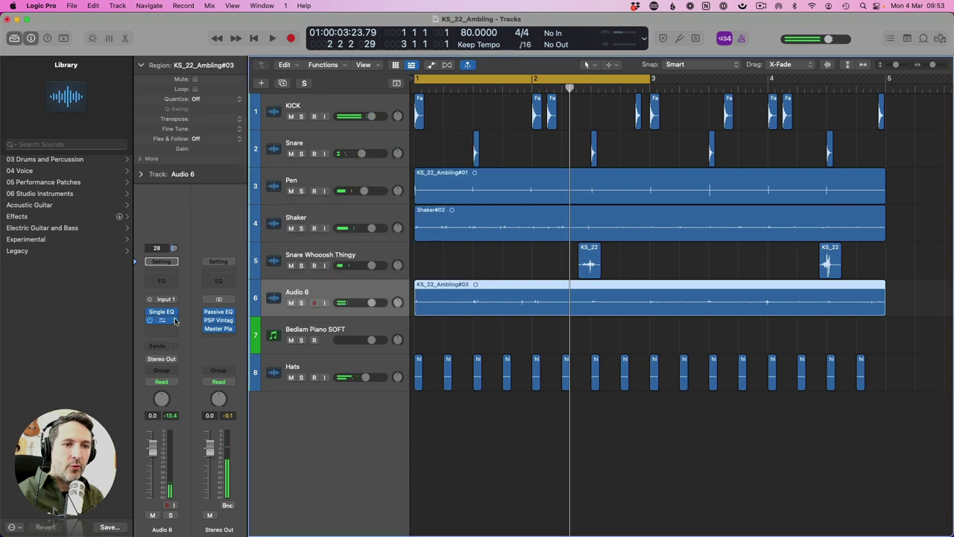
Insert a mono-to-stereo Sample Delay in Audio 6's second effect slot, set the right delay to about 185 samples and play the loop
{"action": "left_click", "coordinate": [175, 321]}
{"action": "mouse_move", "coordinate": [177, 321]}
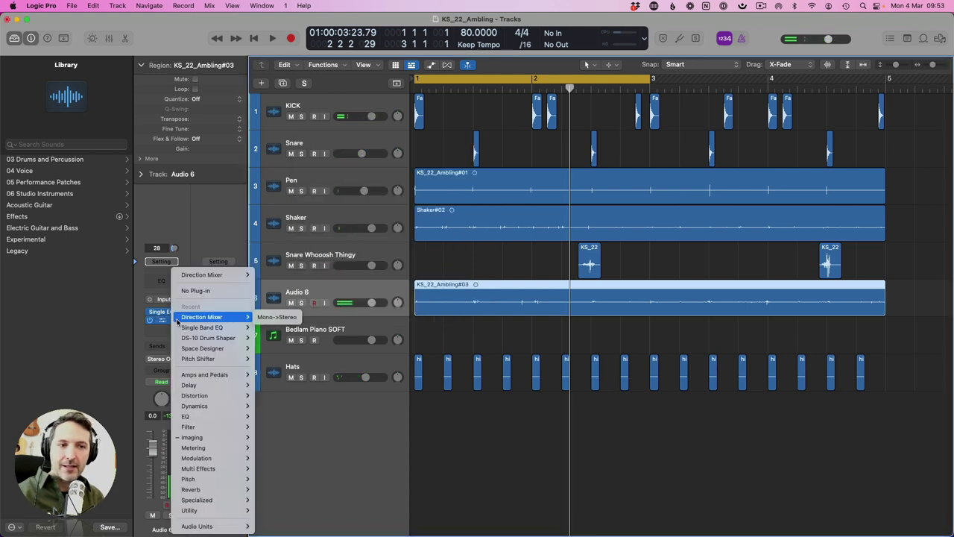
{"action": "mouse_move", "coordinate": [193, 384]}
{"action": "mouse_move", "coordinate": [295, 406]}
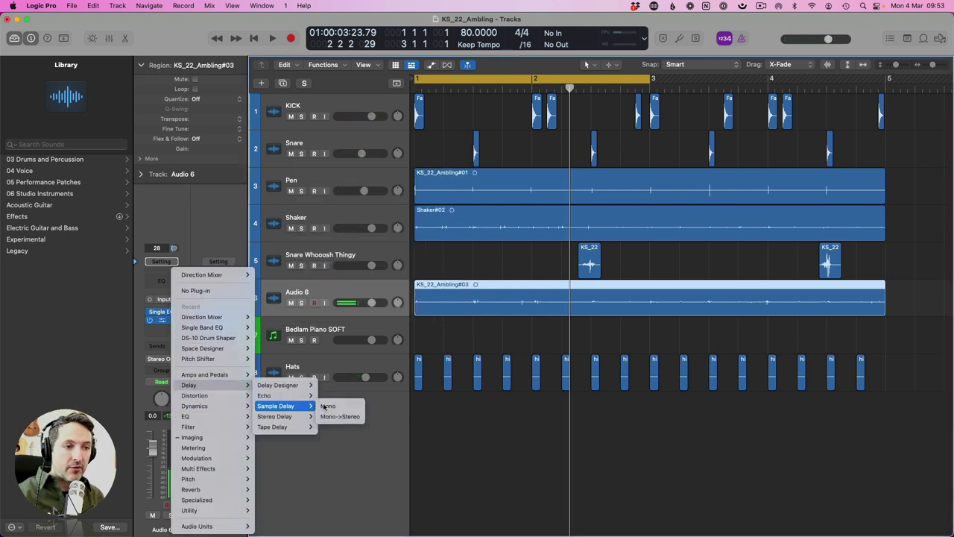
{"action": "left_click", "coordinate": [339, 416]}
{"action": "left_click_drag", "start_coordinate": [402, 233], "coordinate": [397, 230]}
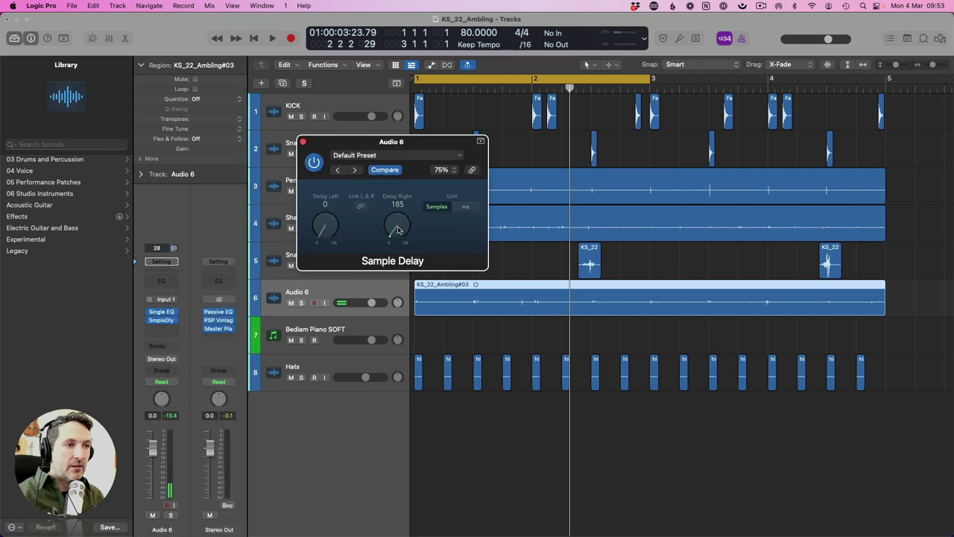
{"action": "key", "text": "space"}
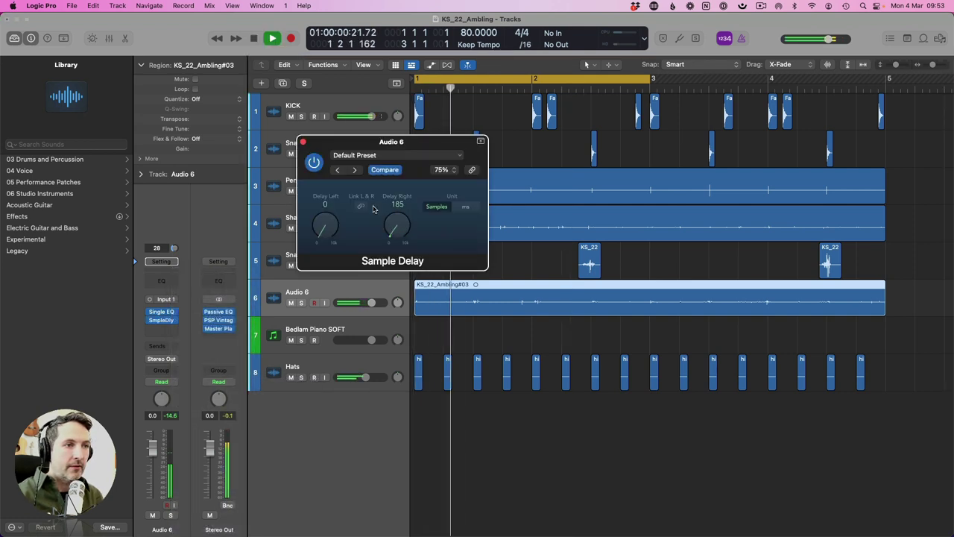
Lower Audio 6's volume to -6.6 dB, hide the plug-in, stop playback and rename the track Paper Scrucnhing
{"action": "left_click_drag", "start_coordinate": [371, 302], "coordinate": [342, 309]}
{"action": "key", "text": "v"}
{"action": "key", "text": "space"}
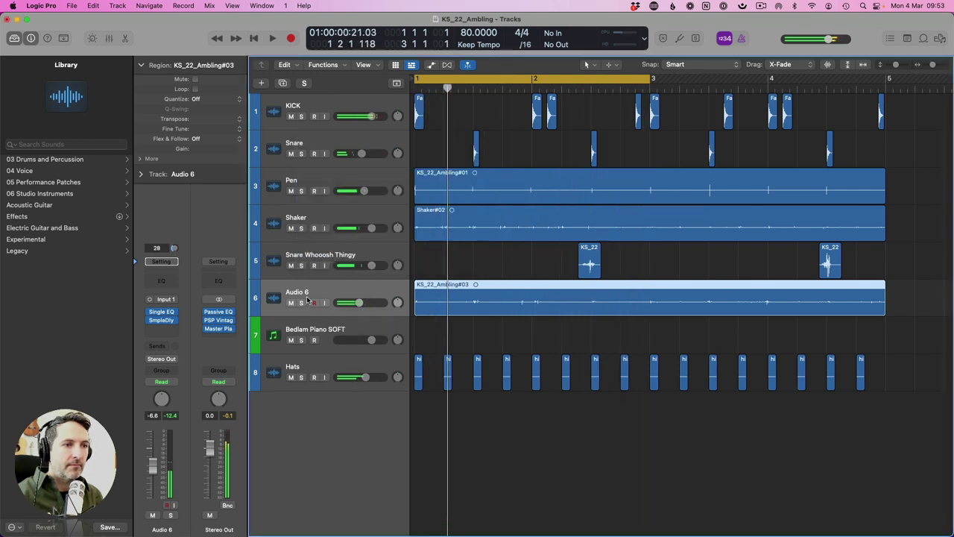
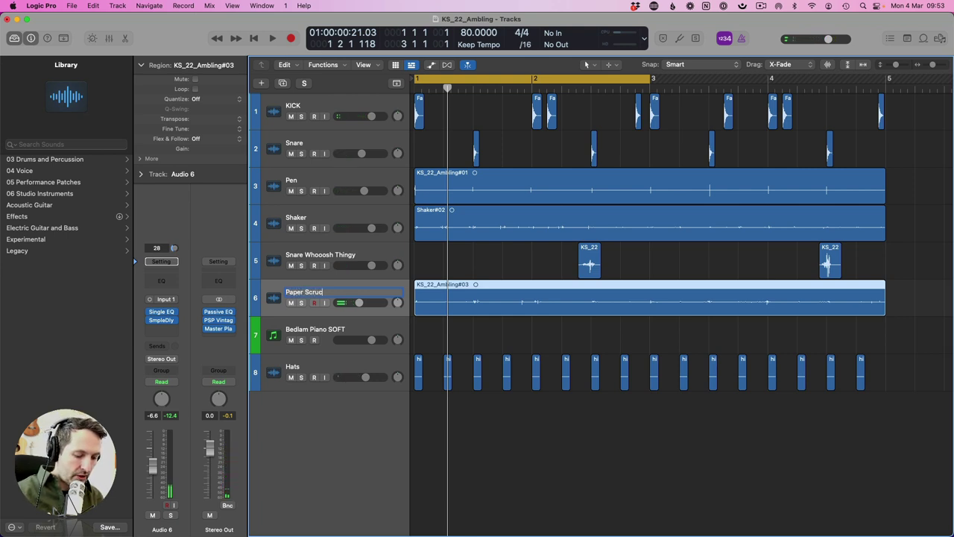
Play the loop, briefly solo the Shaker track to check it, and stop playback
{"action": "left_click", "coordinate": [323, 226]}
{"action": "key", "text": "space"}
{"action": "left_click", "coordinate": [301, 228]}
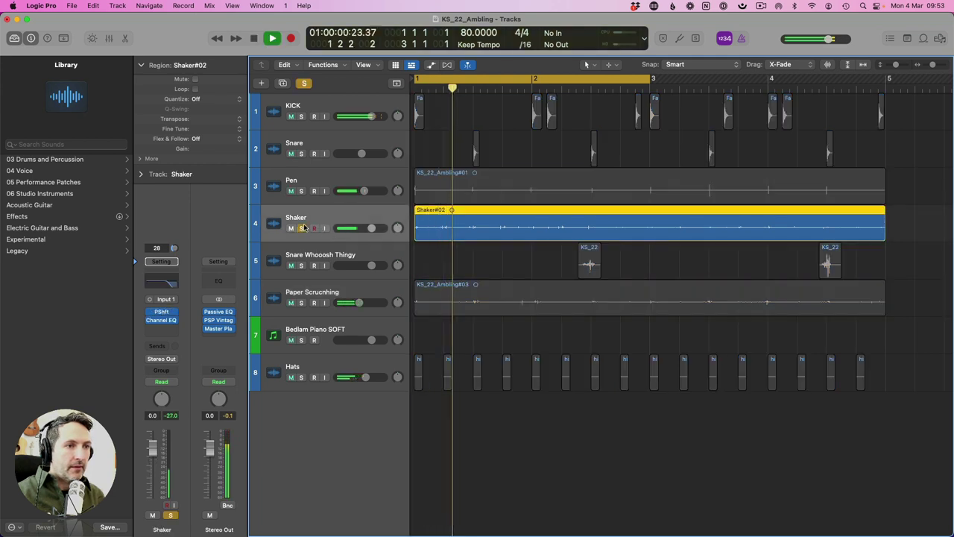
{"action": "left_click", "coordinate": [301, 228]}
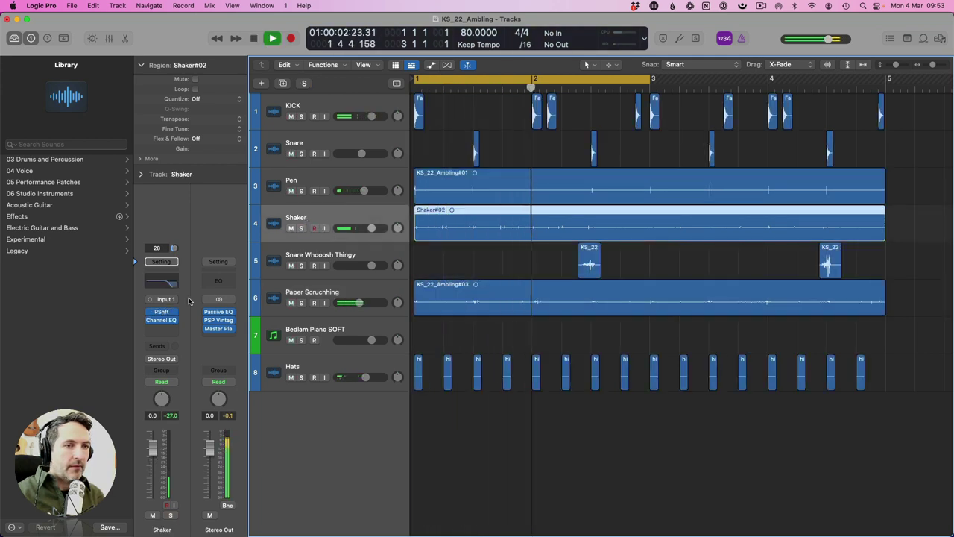
{"action": "key", "text": "space"}
Insert a mono-to-stereo Direction Mixer on the Shaker with direction about +11.0°, audition it in the loop and close the plug-in
{"action": "left_click", "coordinate": [172, 330]}
{"action": "mouse_move", "coordinate": [186, 366]}
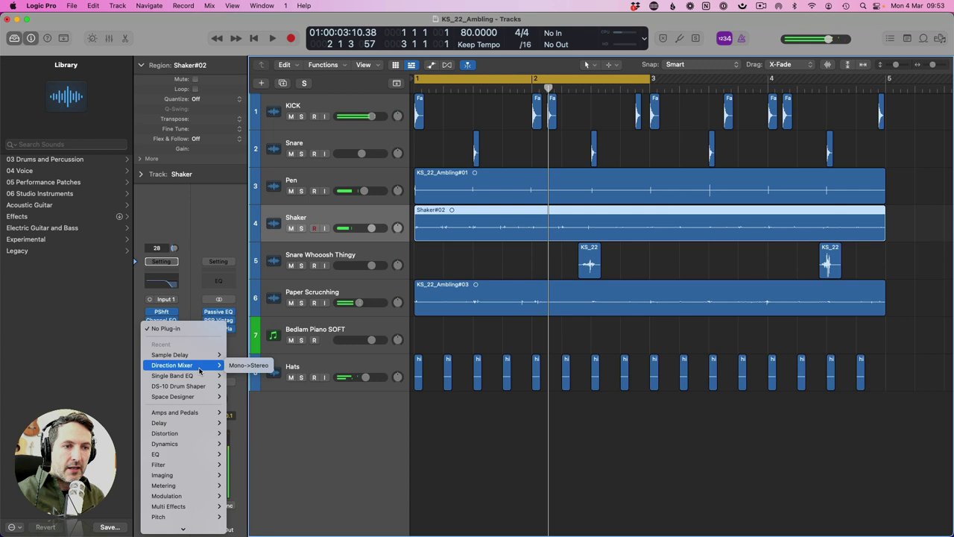
{"action": "left_click", "coordinate": [246, 366]}
{"action": "left_click_drag", "start_coordinate": [418, 238], "coordinate": [419, 235]}
{"action": "key", "text": "Return"}
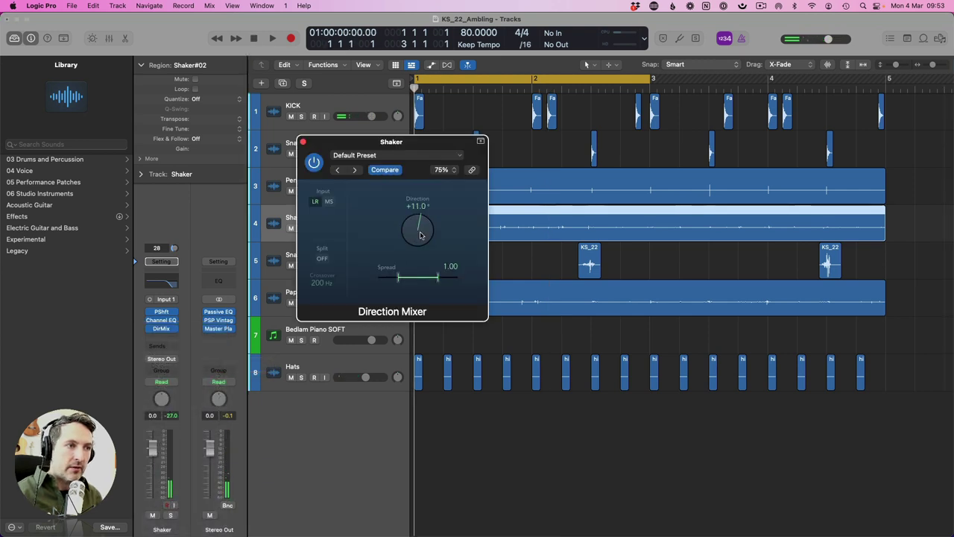
{"action": "key", "text": "space"}
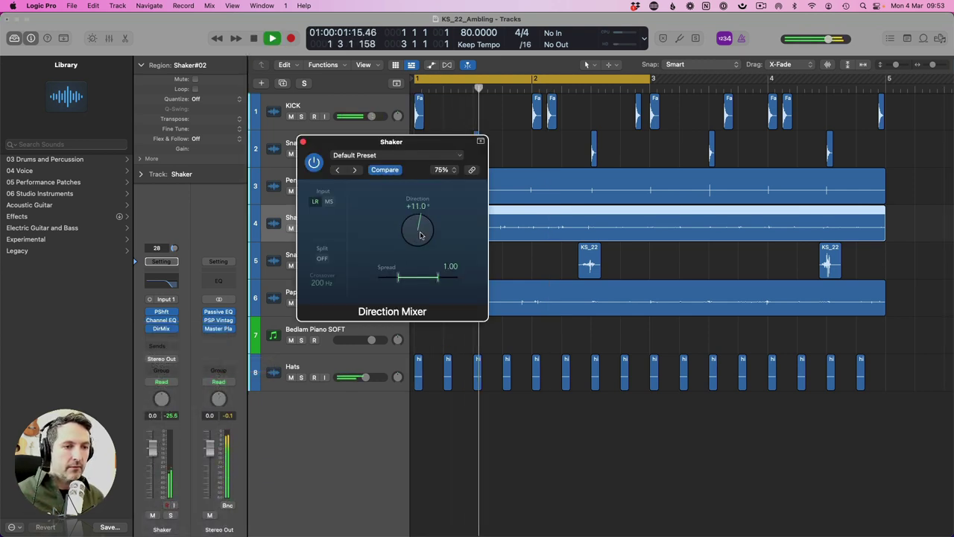
{"action": "left_click", "coordinate": [302, 141]}
{"action": "left_click", "coordinate": [459, 151]}
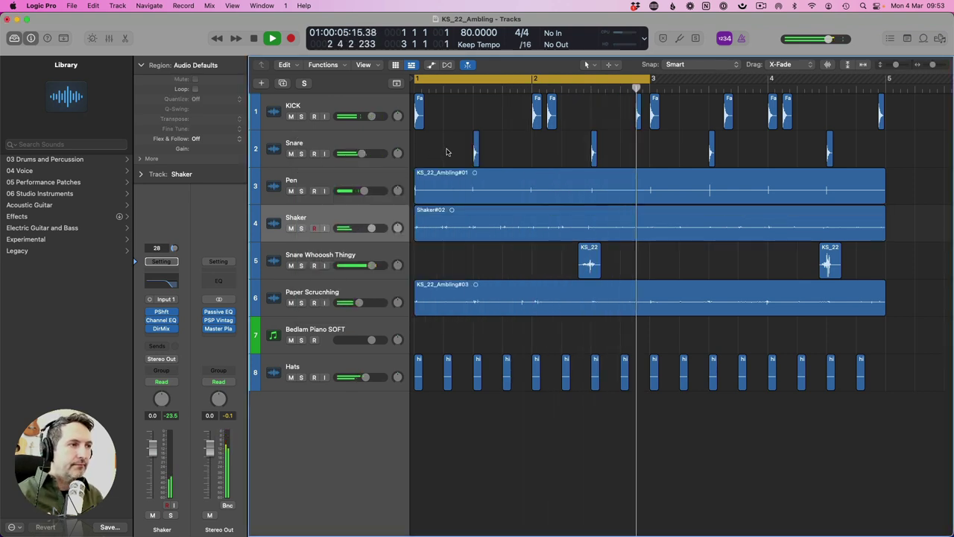
Play from the start, lower the KICK track's volume to -1.4 dB and stop playback
{"action": "key", "text": "Return"}
{"action": "left_click_drag", "start_coordinate": [371, 116], "coordinate": [368, 117]}
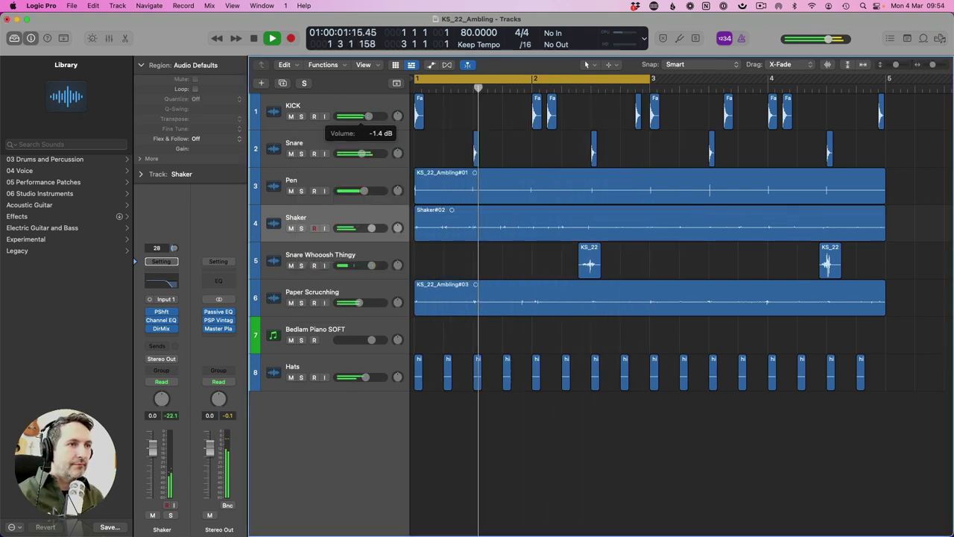
{"action": "left_click", "coordinate": [387, 110]}
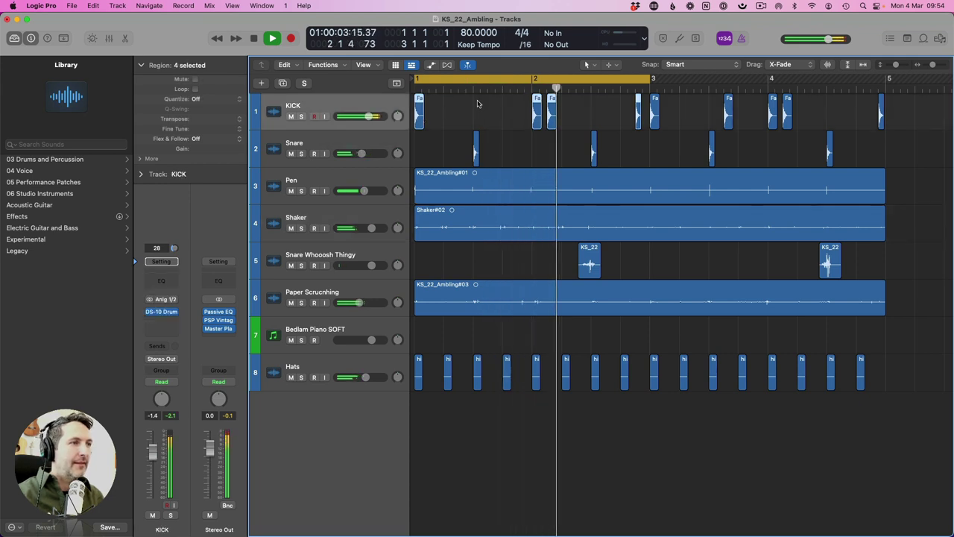
{"action": "key", "text": "space"}
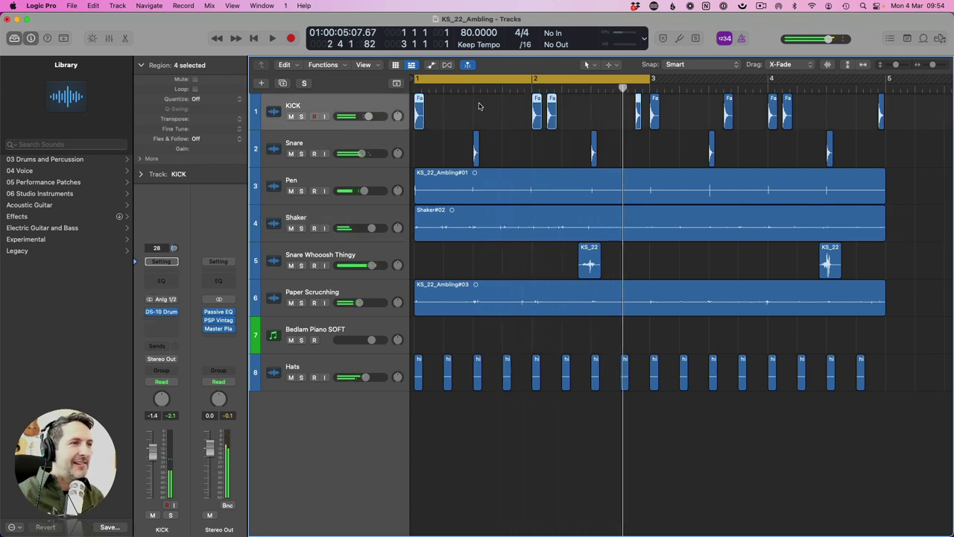
Turn off the cycle range and reorder the tracks so Hats sits above Bedlam Piano SOFT
{"action": "left_click", "coordinate": [477, 79]}
{"action": "left_click_drag", "start_coordinate": [312, 339], "coordinate": [317, 376]}
{"action": "left_click", "coordinate": [322, 320]}
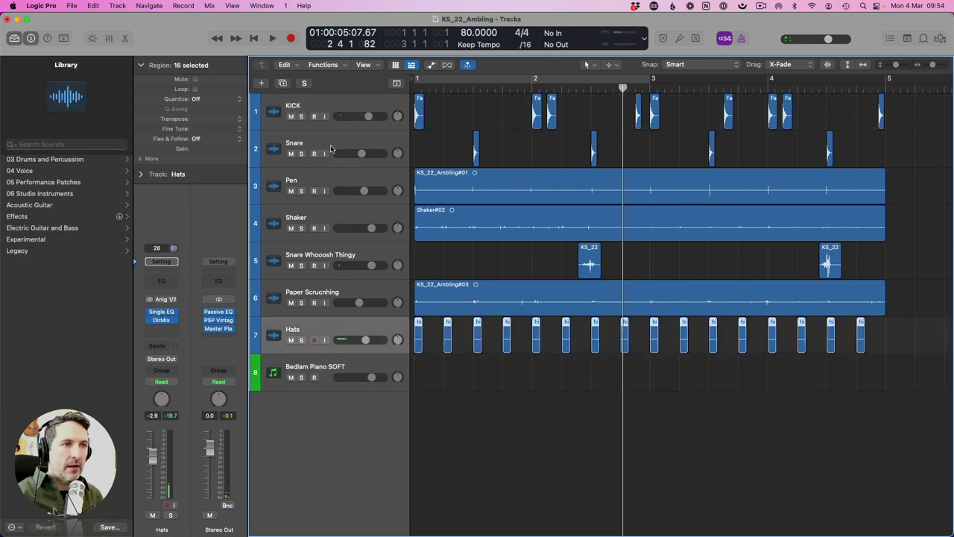
{"action": "key", "text": "super+a"}
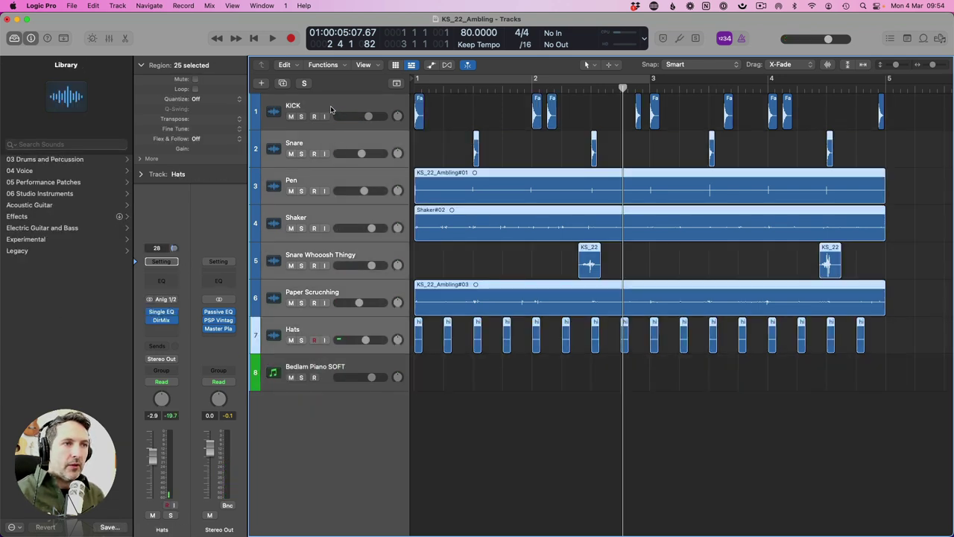
{"action": "left_click", "coordinate": [331, 110], "text": "shift"}
{"action": "right_click", "coordinate": [330, 104]}
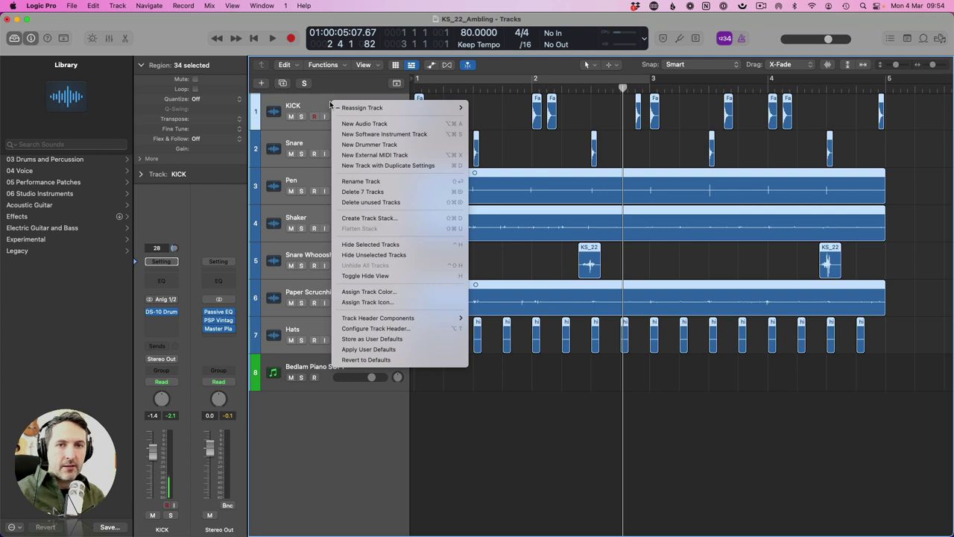
{"action": "key", "text": "Escape"}
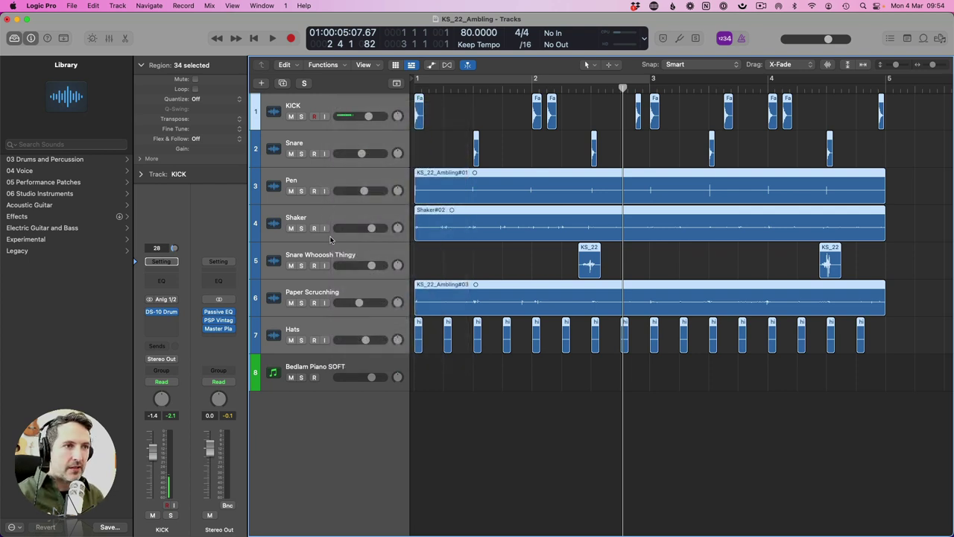
Group the tracks from Snare through Hats into a summing track stack and name it Perc
{"action": "left_click", "coordinate": [341, 333]}
{"action": "left_click", "coordinate": [315, 182], "text": "shift"}
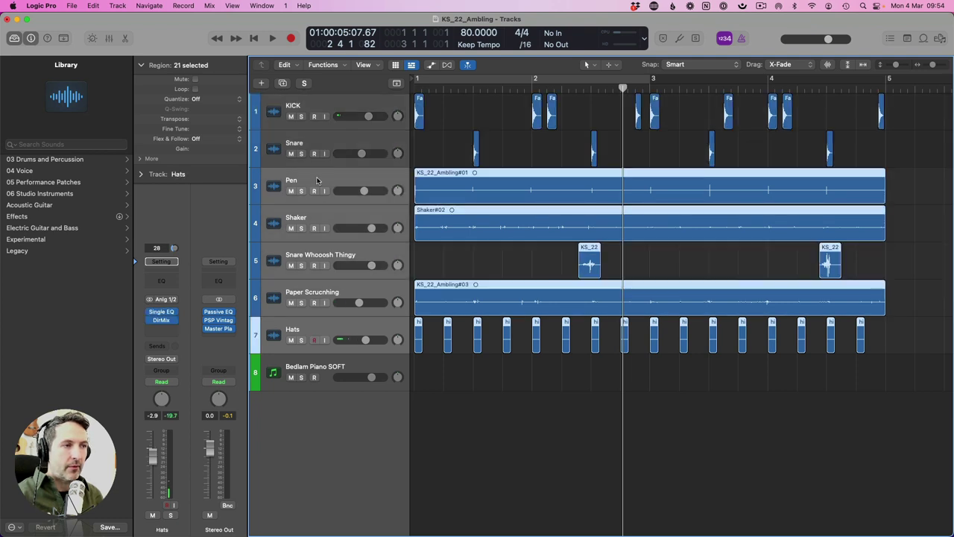
{"action": "left_click", "coordinate": [317, 141], "text": "shift"}
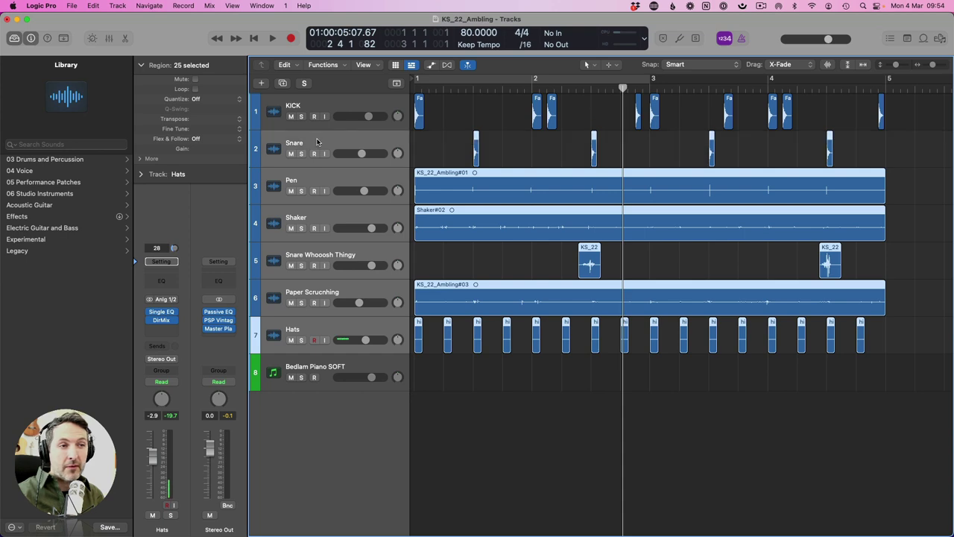
{"action": "right_click", "coordinate": [317, 142]}
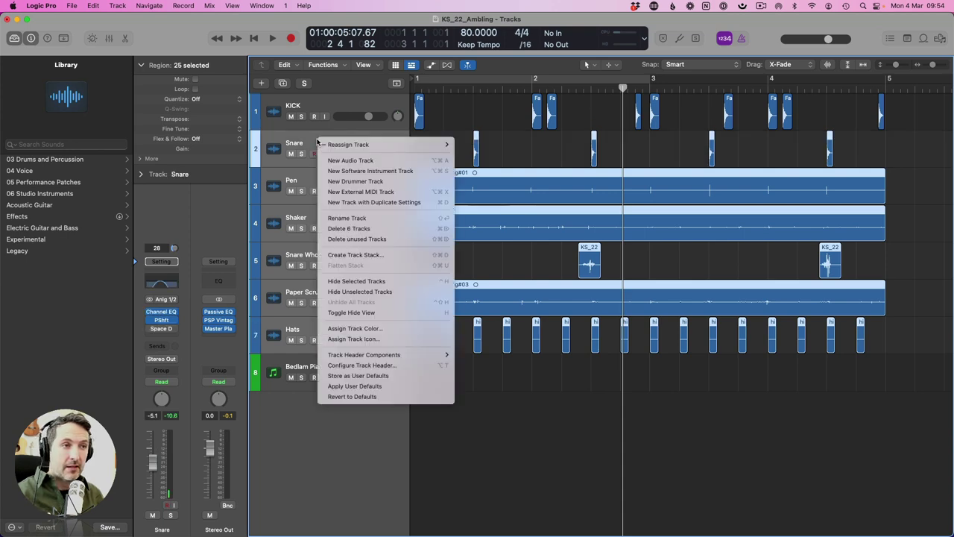
{"action": "left_click", "coordinate": [355, 254]}
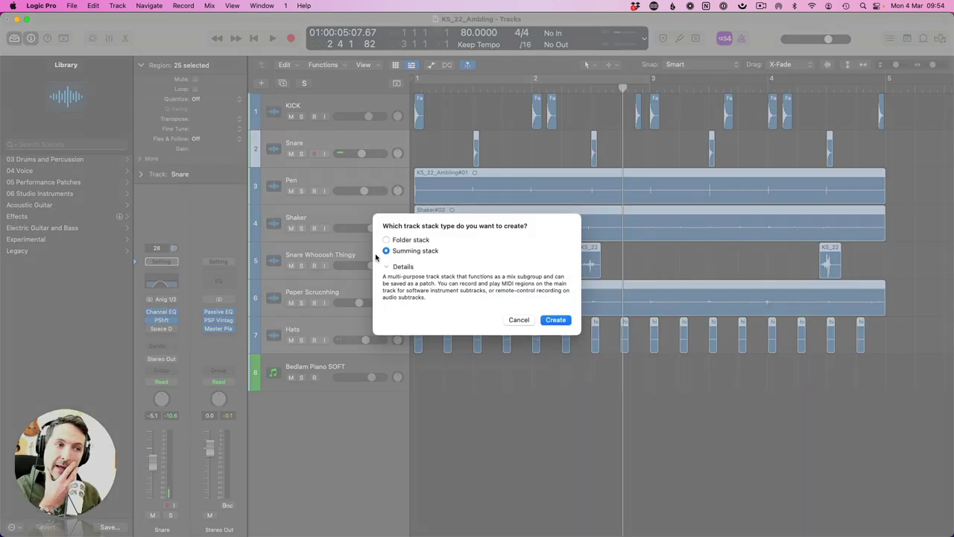
{"action": "left_click", "coordinate": [566, 320]}
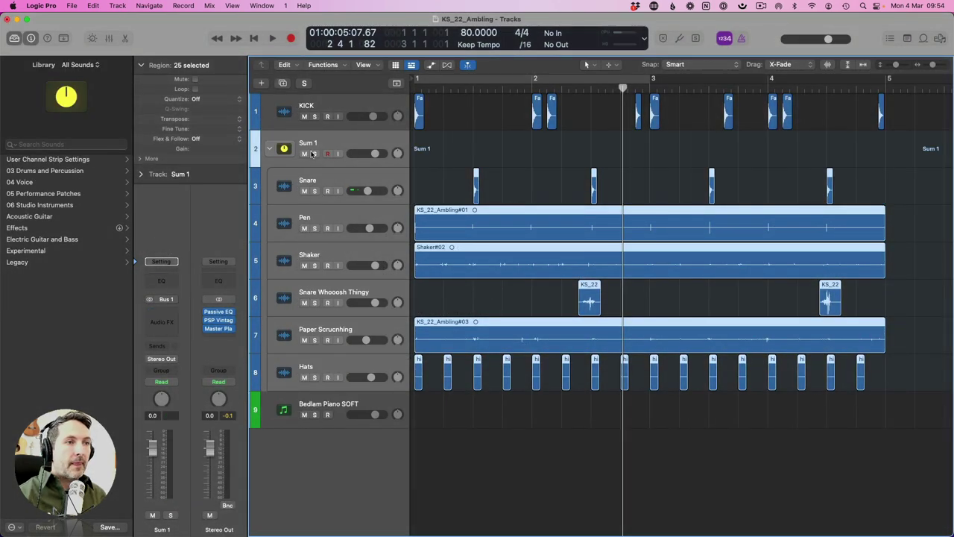
{"action": "double_click", "coordinate": [309, 143]}
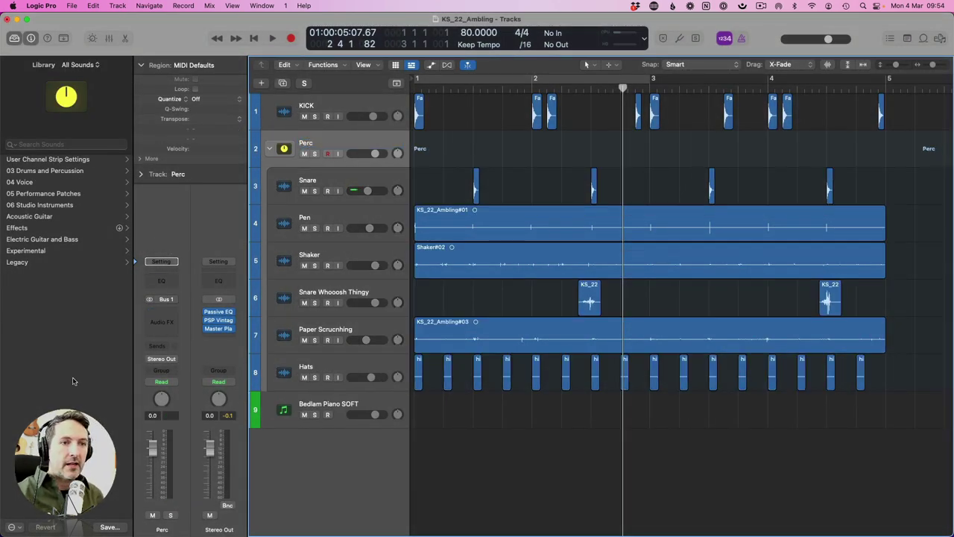
Insert the XLN Audio RC-20 Retro Color plug-in in stereo on the Perc stack
{"action": "left_click", "coordinate": [167, 313]}
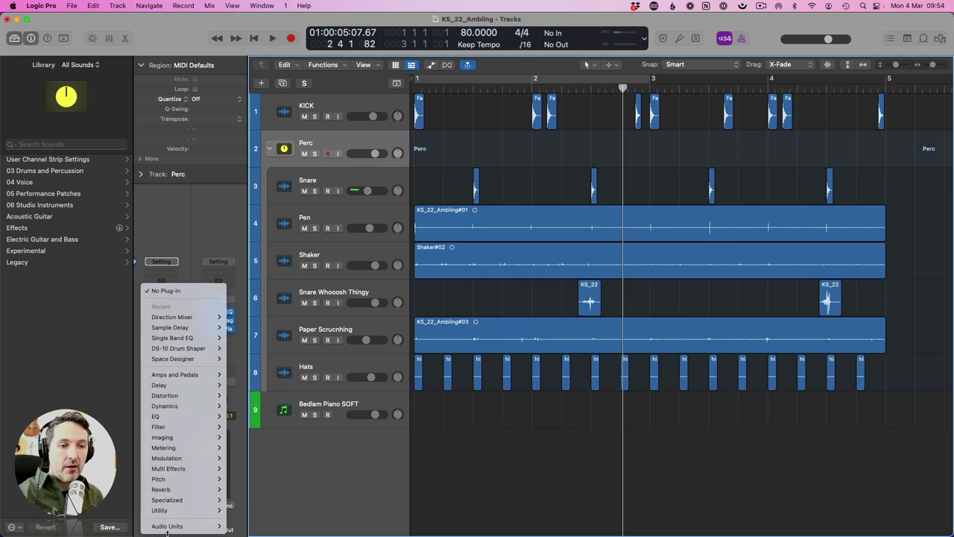
{"action": "mouse_move", "coordinate": [185, 511]}
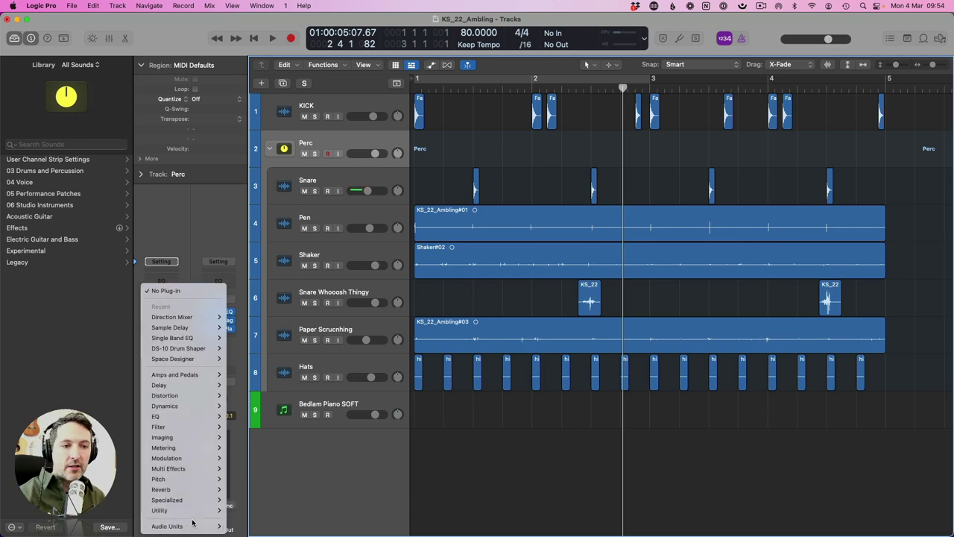
{"action": "mouse_move", "coordinate": [170, 525]}
{"action": "mouse_move", "coordinate": [246, 526]}
{"action": "mouse_move", "coordinate": [348, 526]}
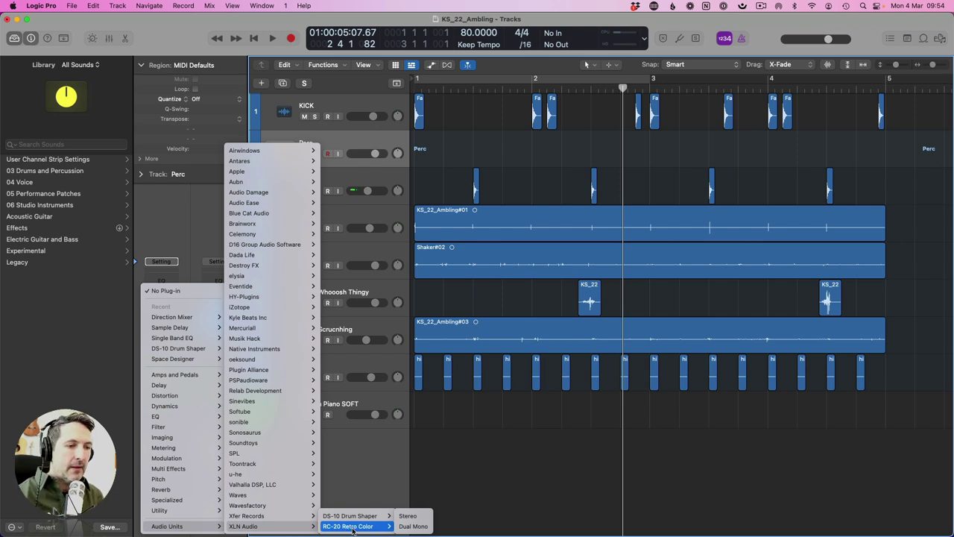
{"action": "left_click", "coordinate": [410, 517]}
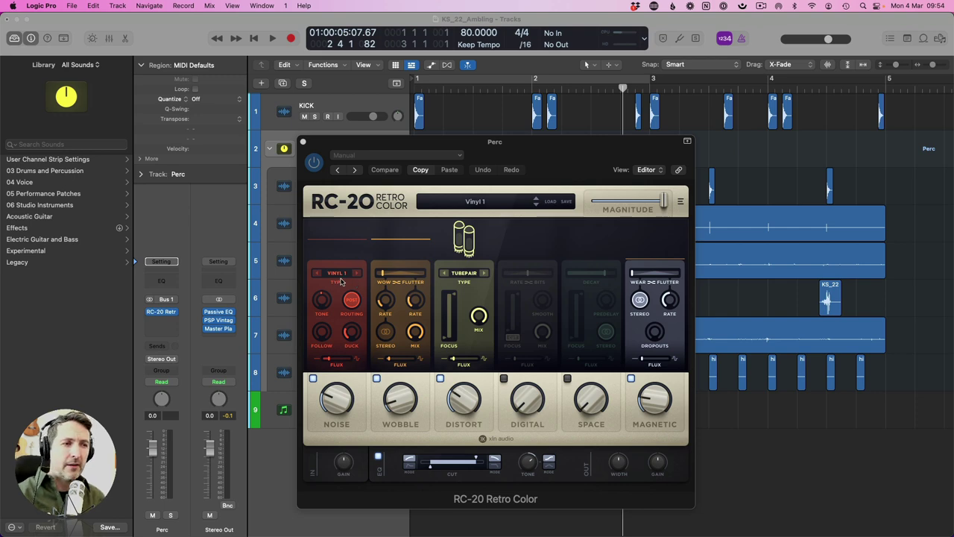
Turn on the cycle range, switch off RC-20's Noise module and play the loop
{"action": "key", "text": "space"}
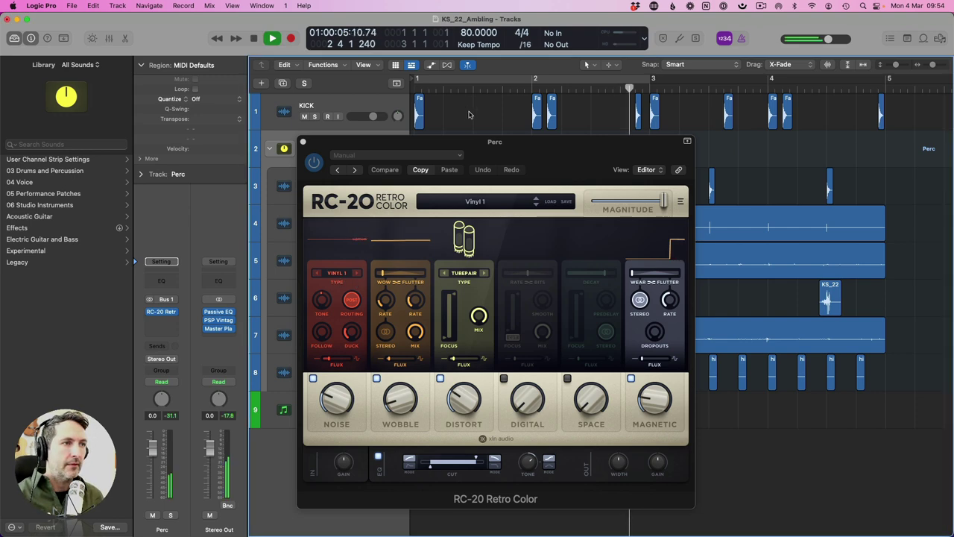
{"action": "key", "text": "c"}
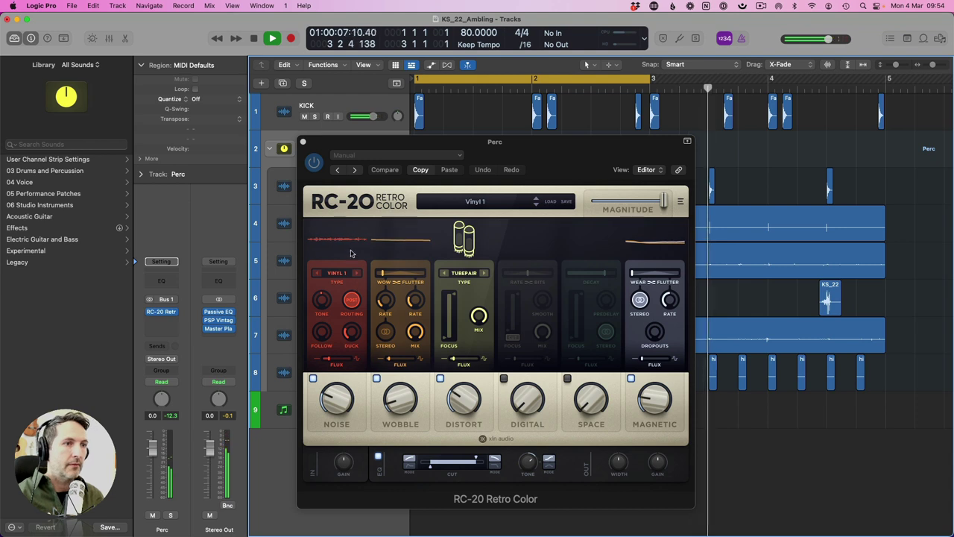
{"action": "key", "text": "space"}
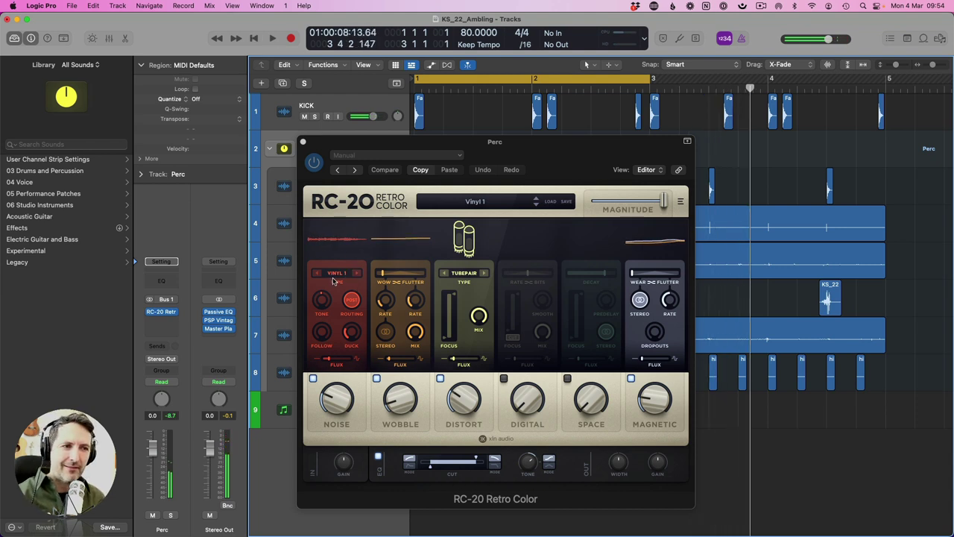
{"action": "left_click", "coordinate": [313, 379]}
{"action": "key", "text": "space"}
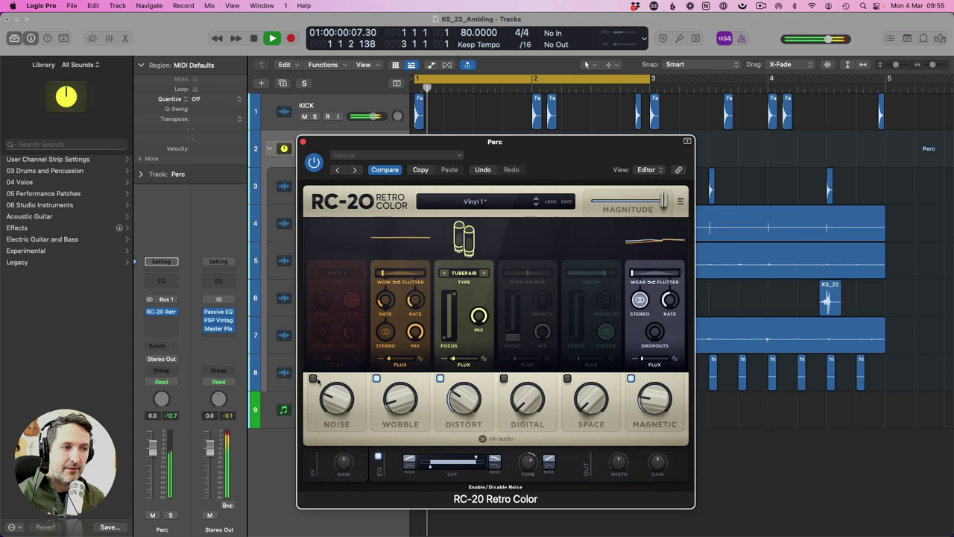
Compare the Perc stack with RC-20 bypassed and active during playback
{"action": "left_click", "coordinate": [314, 162]}
{"action": "left_click", "coordinate": [314, 163]}
{"action": "left_click", "coordinate": [314, 162]}
{"action": "left_click", "coordinate": [315, 162]}
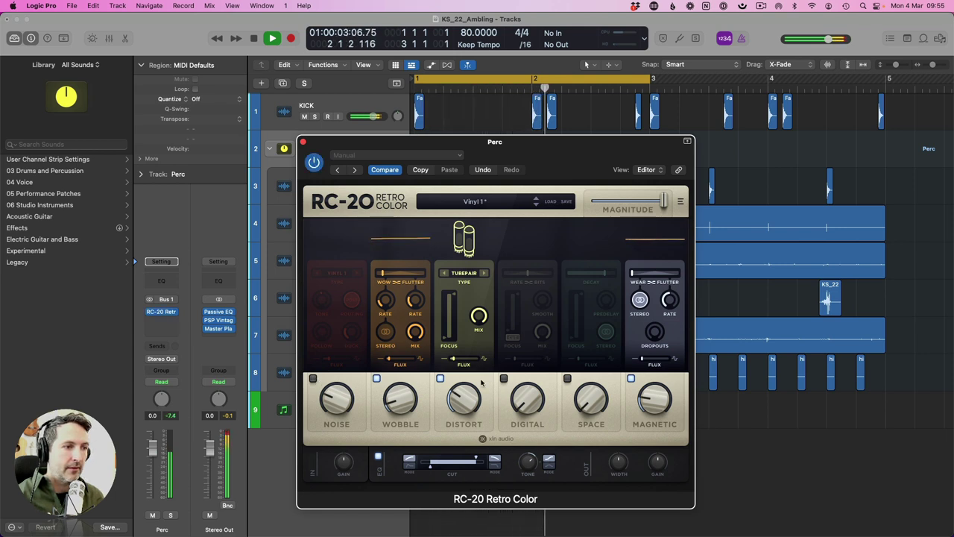
Turn on RC-20's Space module at a low amount, leave Digital off and raise the Distort amount
{"action": "left_click", "coordinate": [504, 378]}
{"action": "left_click", "coordinate": [567, 378]}
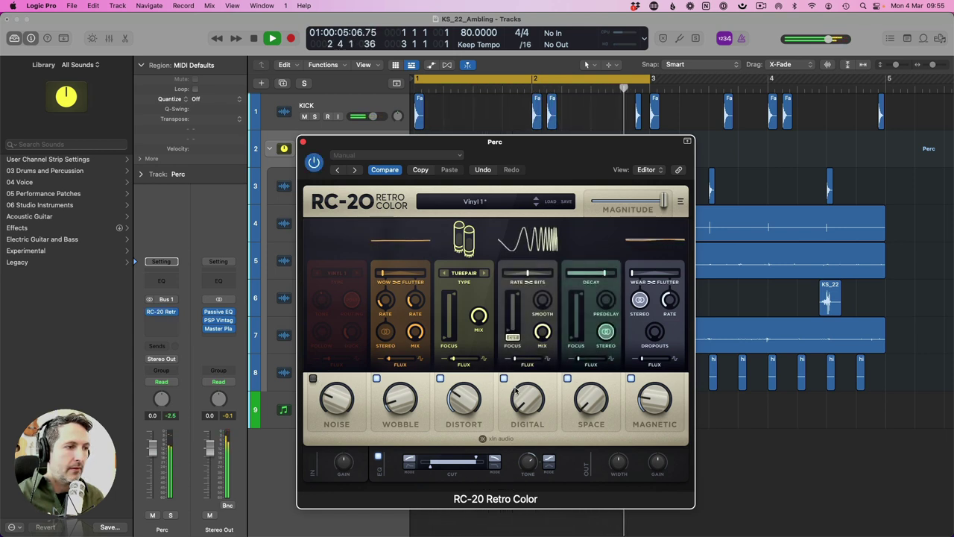
{"action": "left_click", "coordinate": [504, 379]}
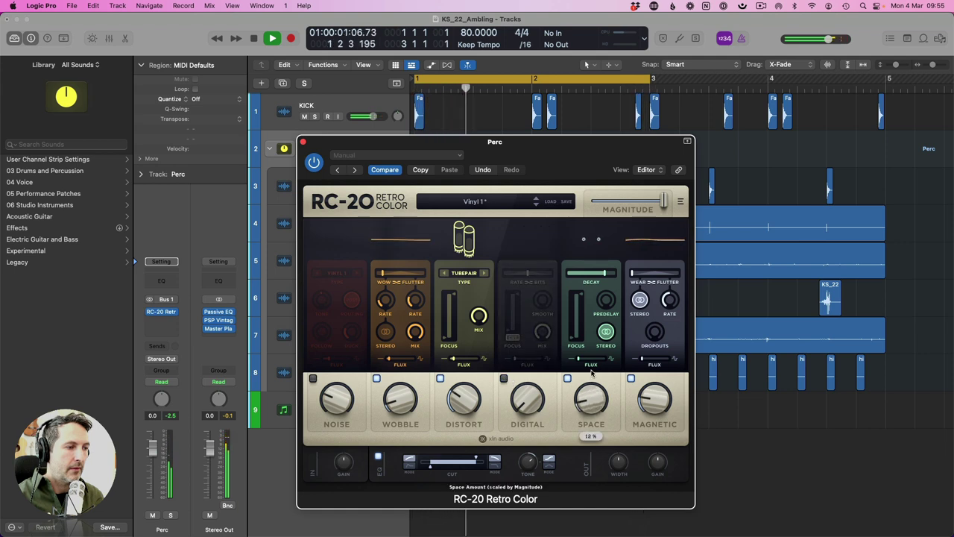
{"action": "left_click_drag", "start_coordinate": [591, 373], "coordinate": [589, 392]}
{"action": "left_click_drag", "start_coordinate": [459, 406], "coordinate": [462, 350]}
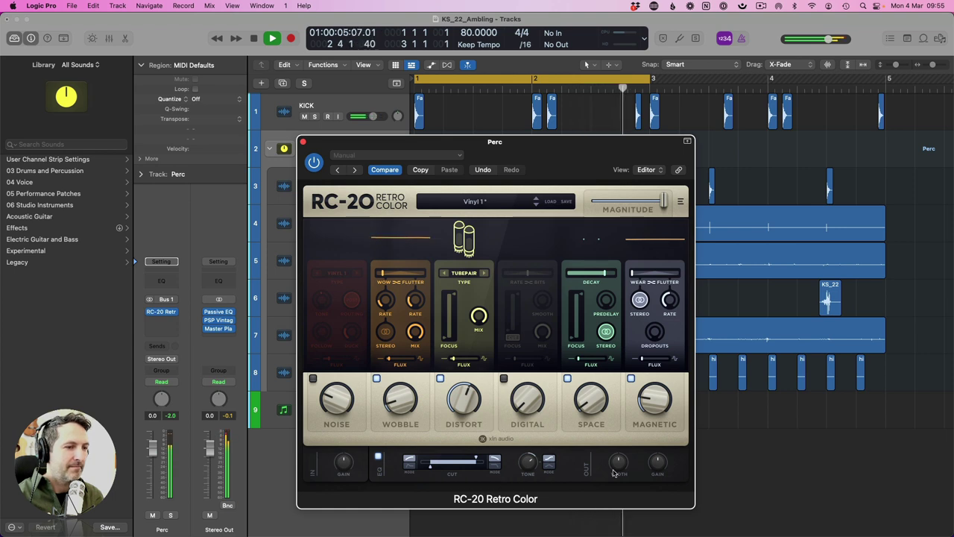
Check RC-20 against bypass, switch the distortion type to Iron and adjust the Wobble mix
{"action": "left_click", "coordinate": [315, 162]}
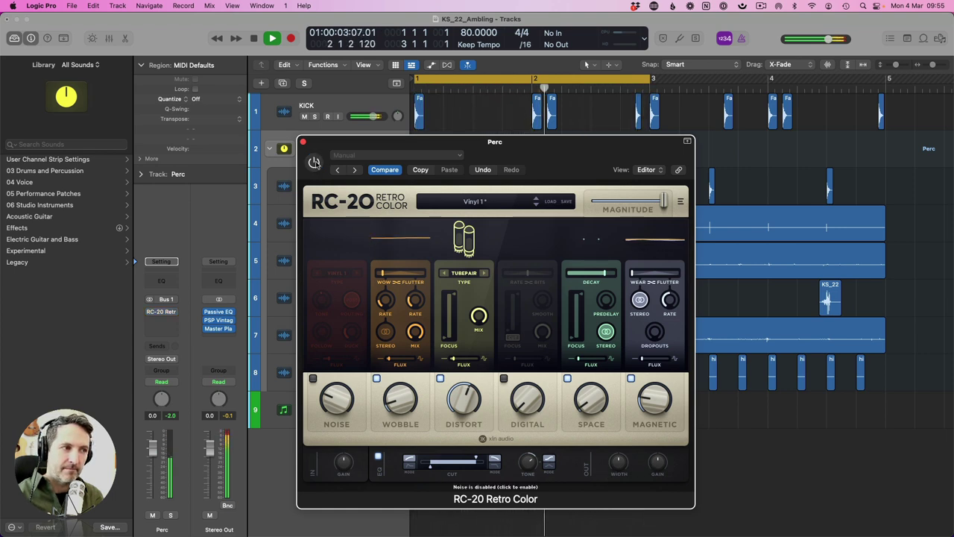
{"action": "left_click", "coordinate": [314, 162]}
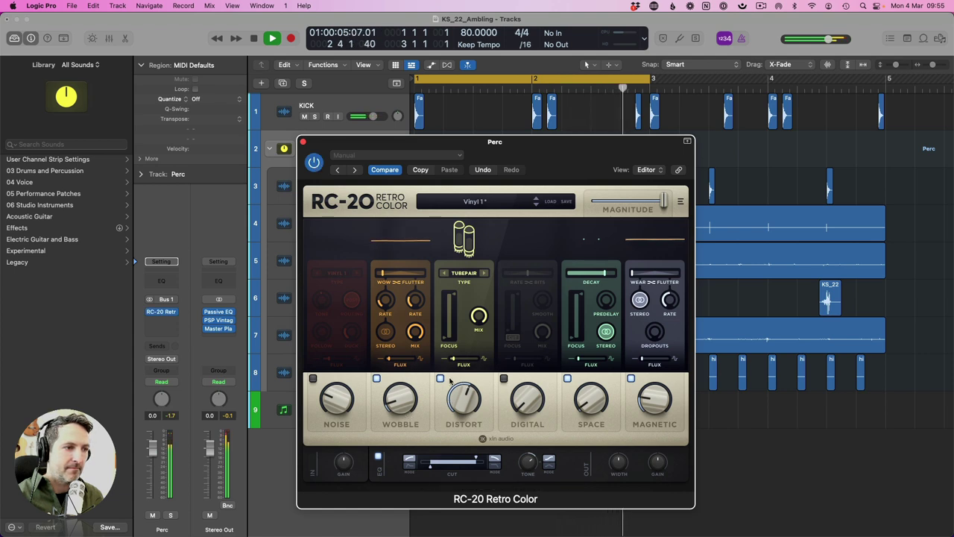
{"action": "left_click", "coordinate": [484, 274]}
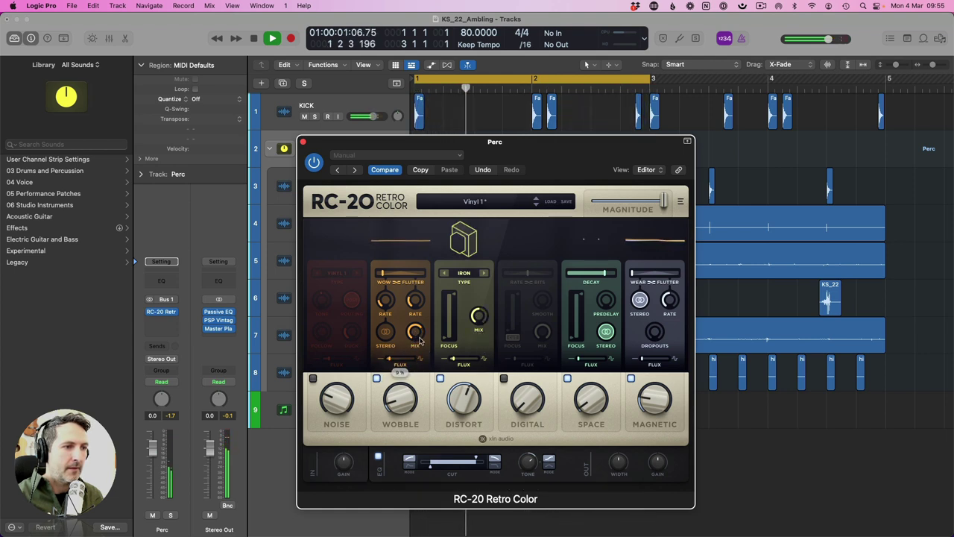
{"action": "left_click_drag", "start_coordinate": [415, 332], "coordinate": [416, 319]}
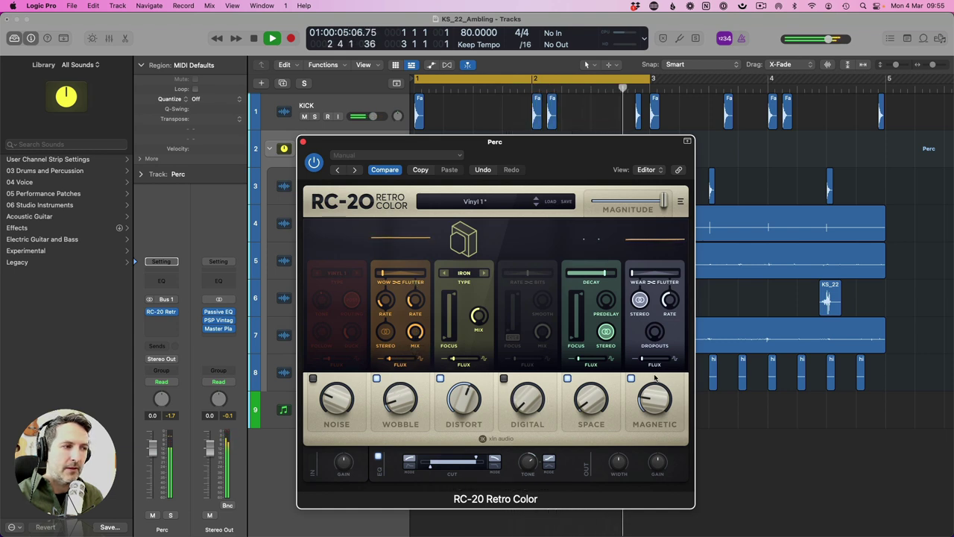
Re-enable RC-20's Noise module at 5%, compare the result against bypass and close the plug-in
{"action": "left_click", "coordinate": [312, 378]}
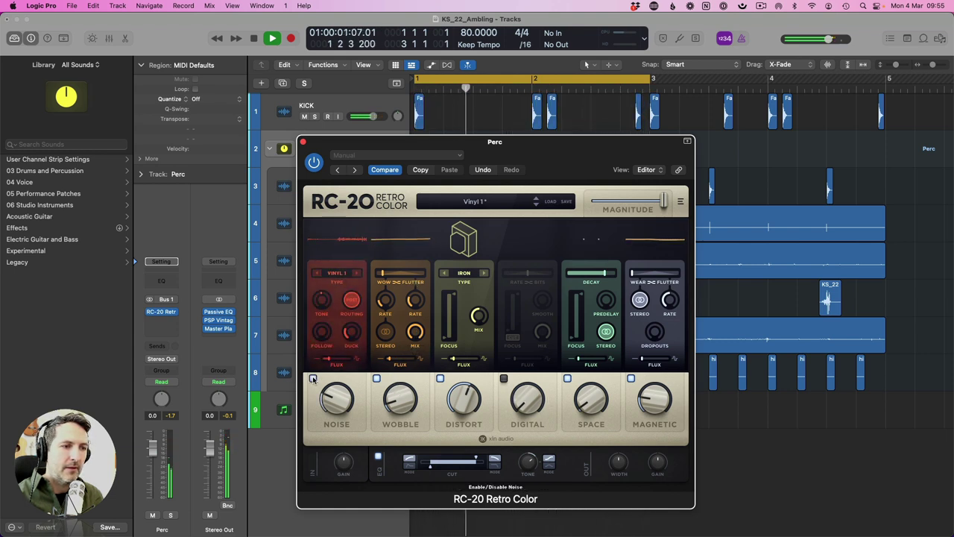
{"action": "left_click_drag", "start_coordinate": [334, 430], "coordinate": [336, 444]}
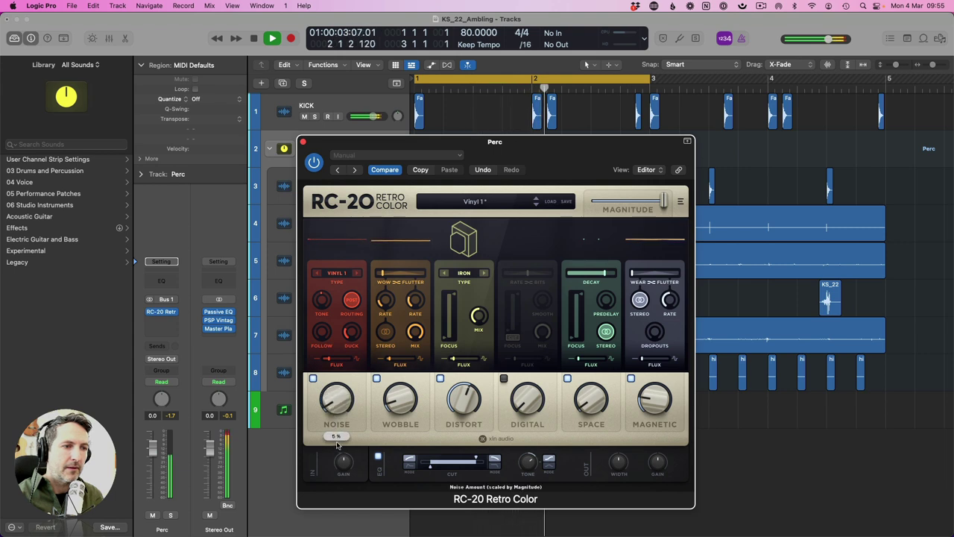
{"action": "left_click", "coordinate": [314, 162]}
{"action": "left_click", "coordinate": [314, 162]}
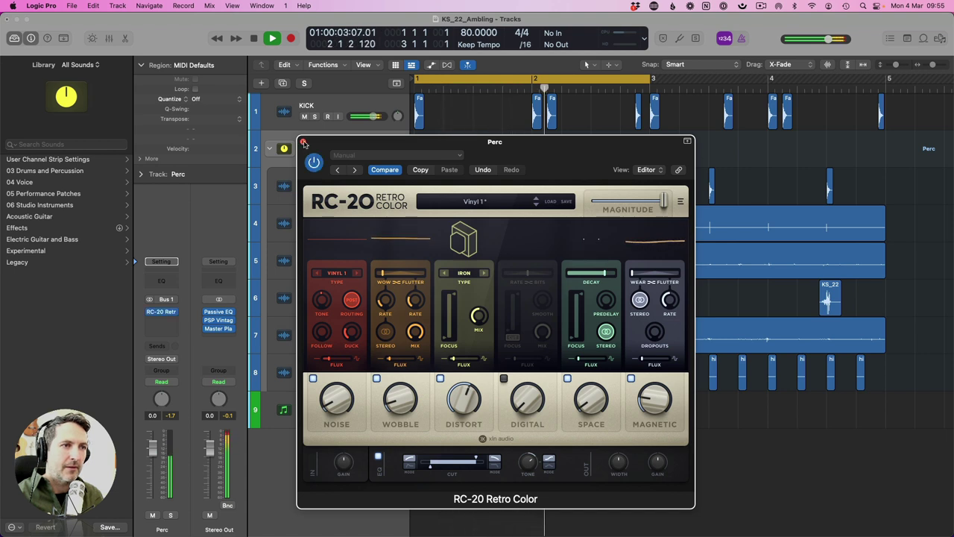
{"action": "left_click", "coordinate": [302, 142]}
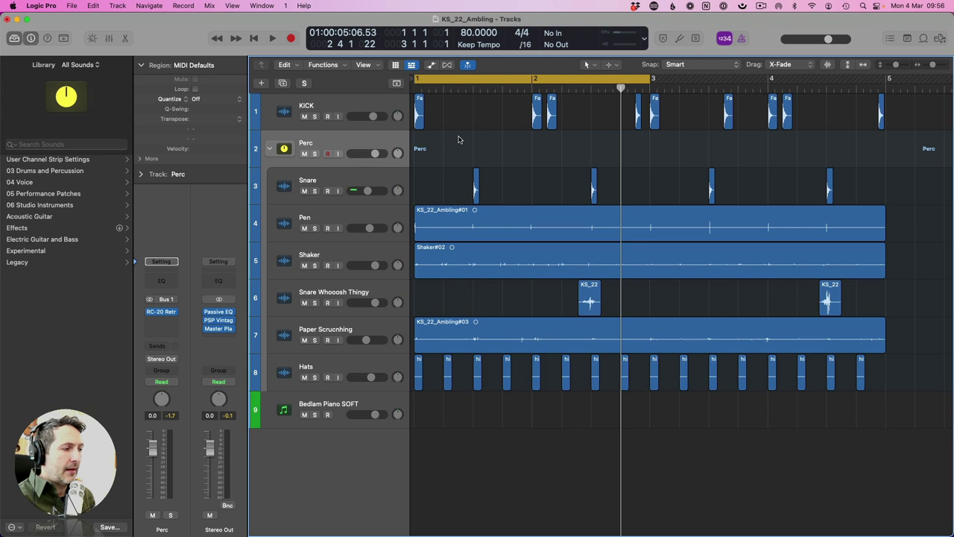
Review the plug-in chains on the Shaker, Paper Scrucnhing and Snare Whooosh Thingy tracks and play the loop briefly
{"action": "left_click", "coordinate": [437, 219]}
{"action": "left_click", "coordinate": [346, 256]}
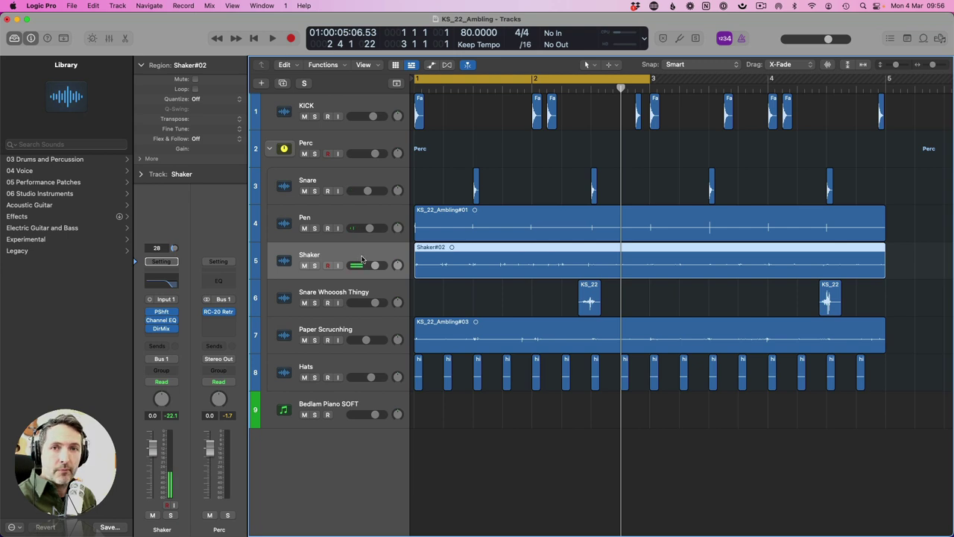
{"action": "left_click", "coordinate": [356, 332]}
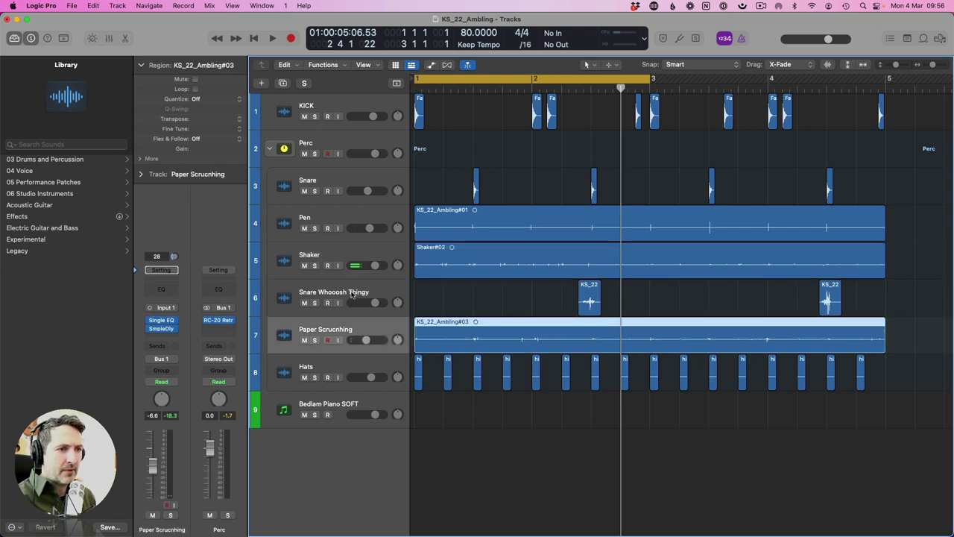
{"action": "left_click", "coordinate": [352, 294]}
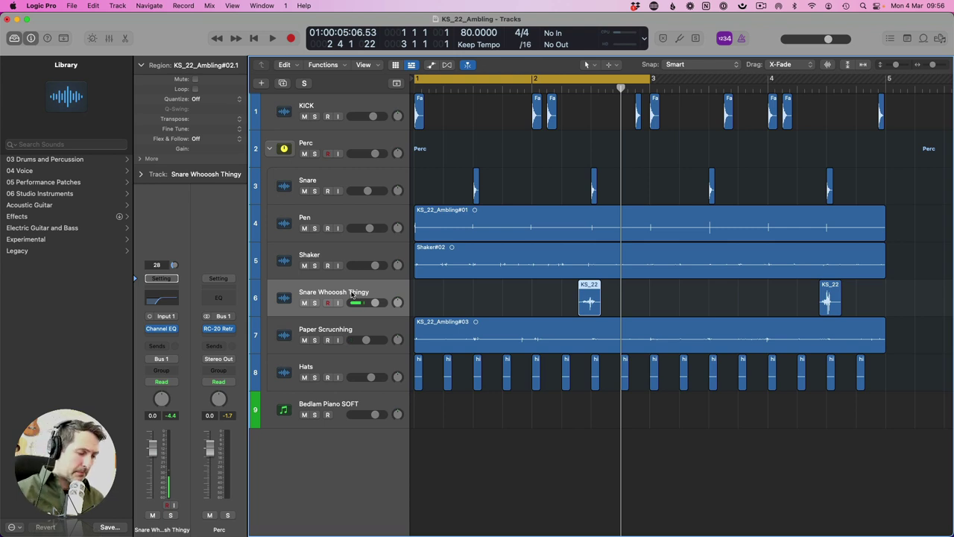
{"action": "key", "text": "space"}
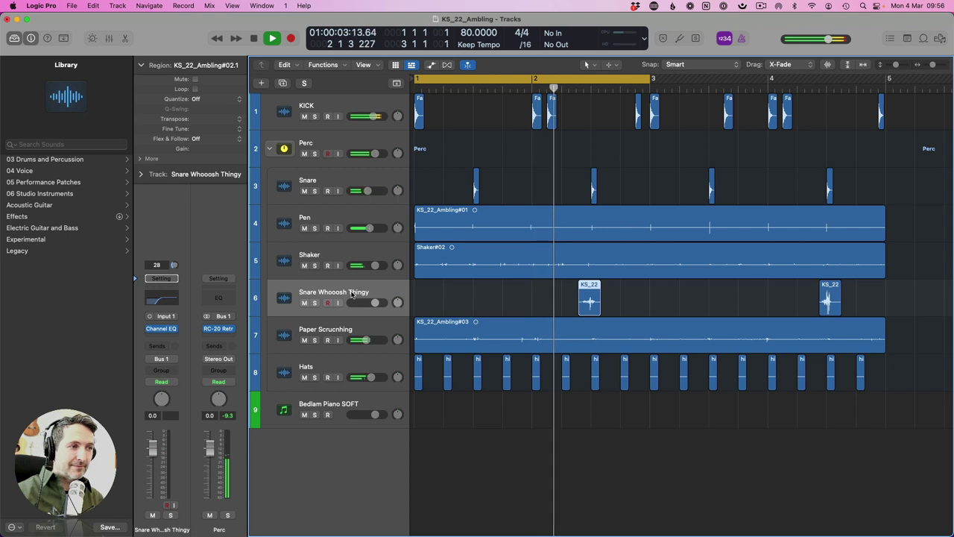
{"action": "key", "text": "space"}
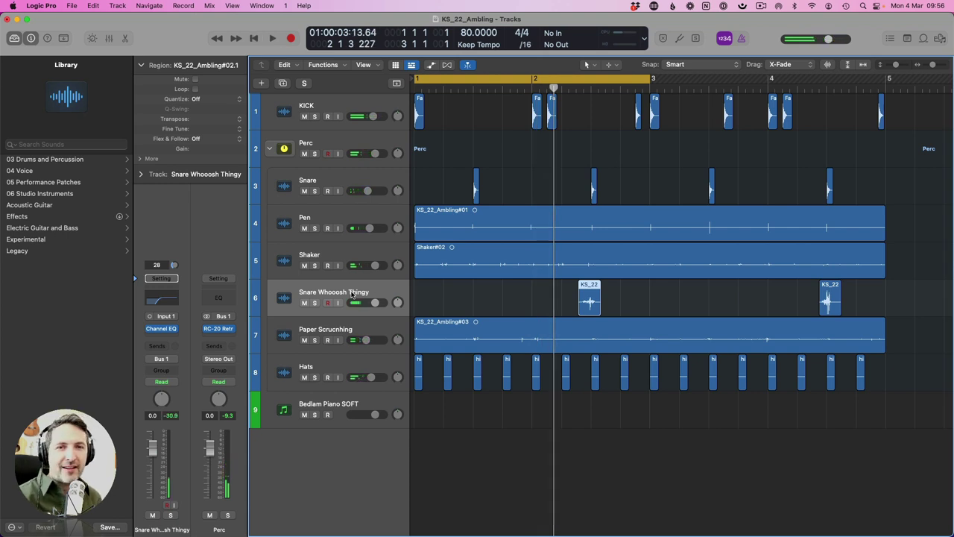
Add a Channel EQ to the Perc stack during playback, cut the highs with its high shelf and close it
{"action": "left_click", "coordinate": [328, 147]}
{"action": "key", "text": "space"}
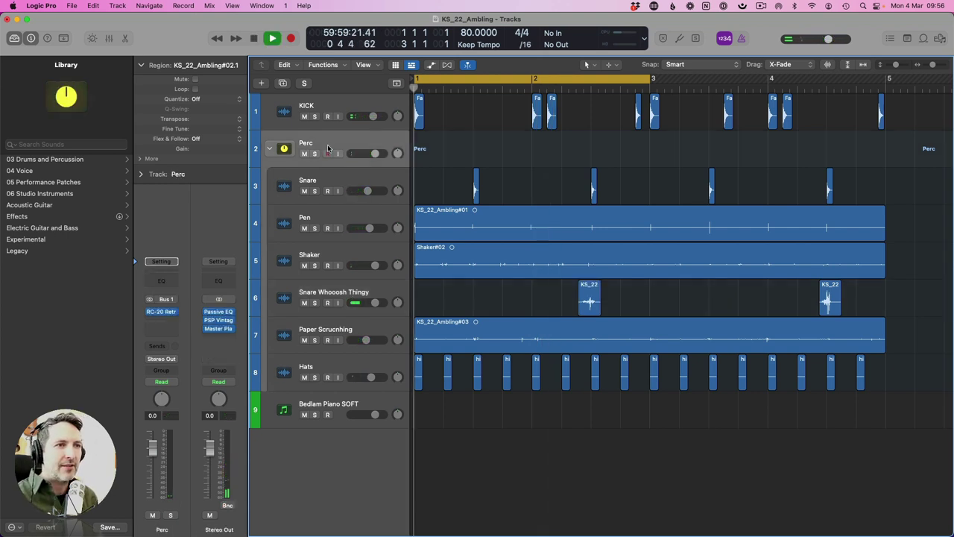
{"action": "left_click", "coordinate": [161, 280]}
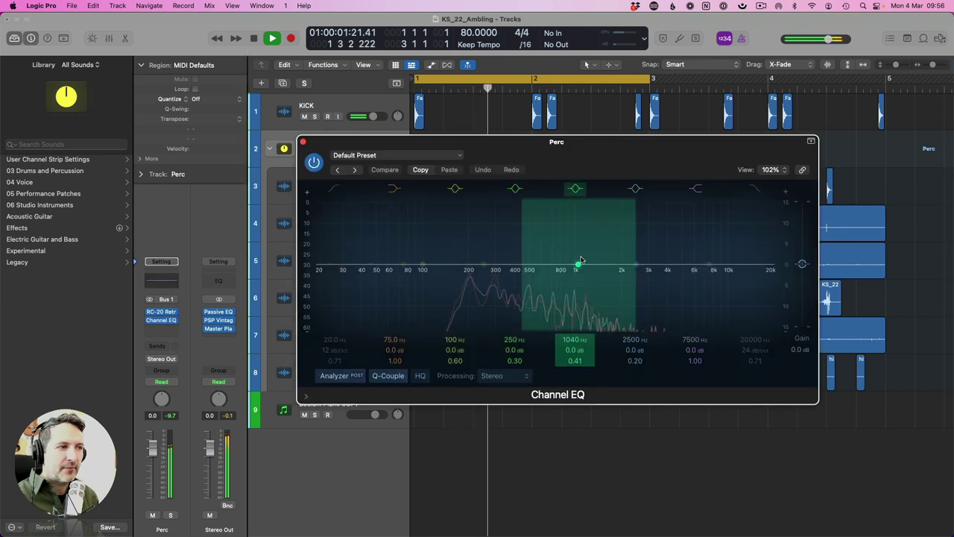
{"action": "left_click_drag", "start_coordinate": [708, 267], "coordinate": [677, 315]}
{"action": "left_click", "coordinate": [303, 142]}
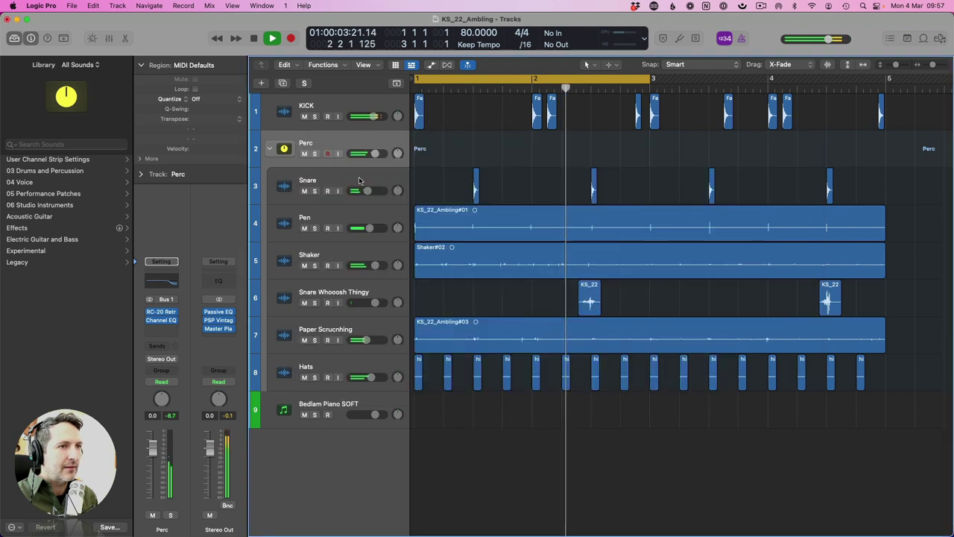
Move the Snare track out of the Perc stack to sit between KICK and Perc, and stop playback
{"action": "left_click_drag", "start_coordinate": [359, 179], "coordinate": [343, 154]}
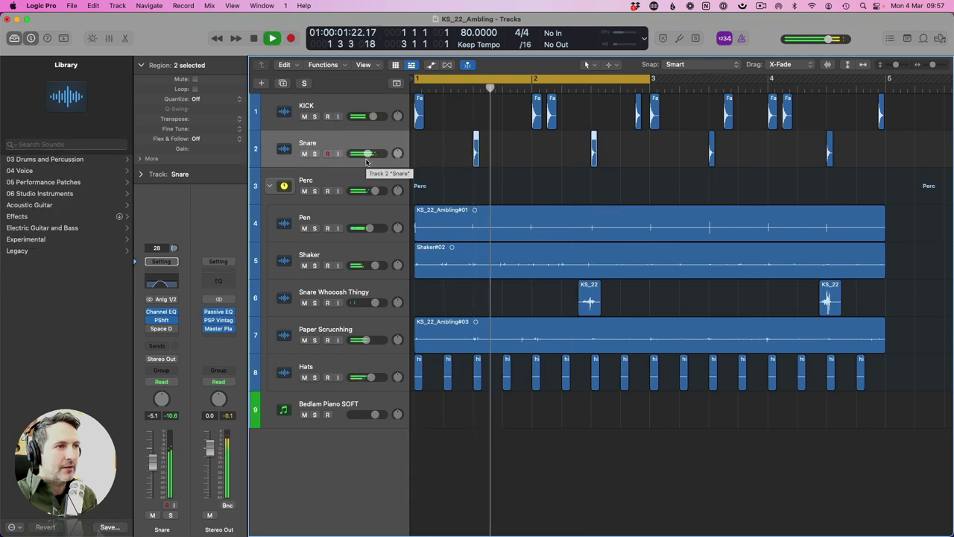
{"action": "key", "text": "space"}
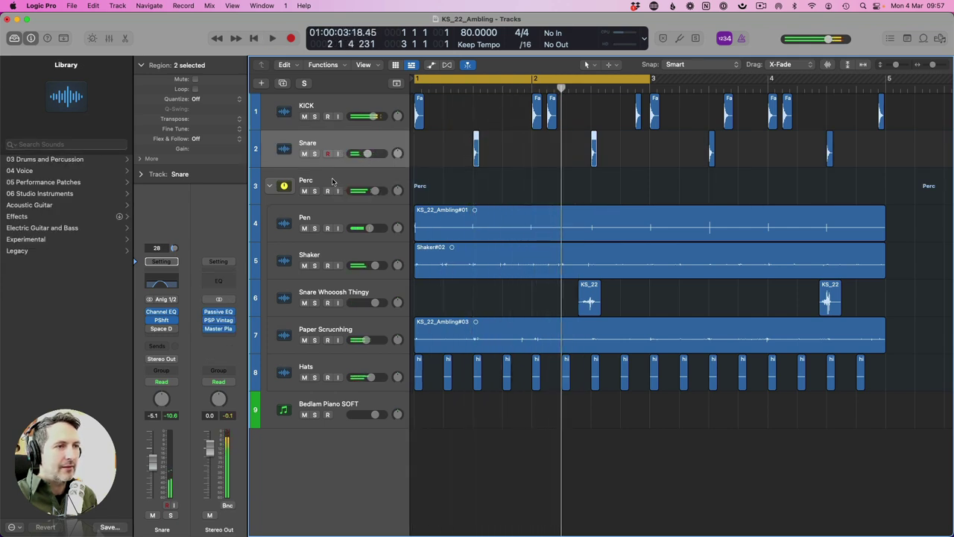